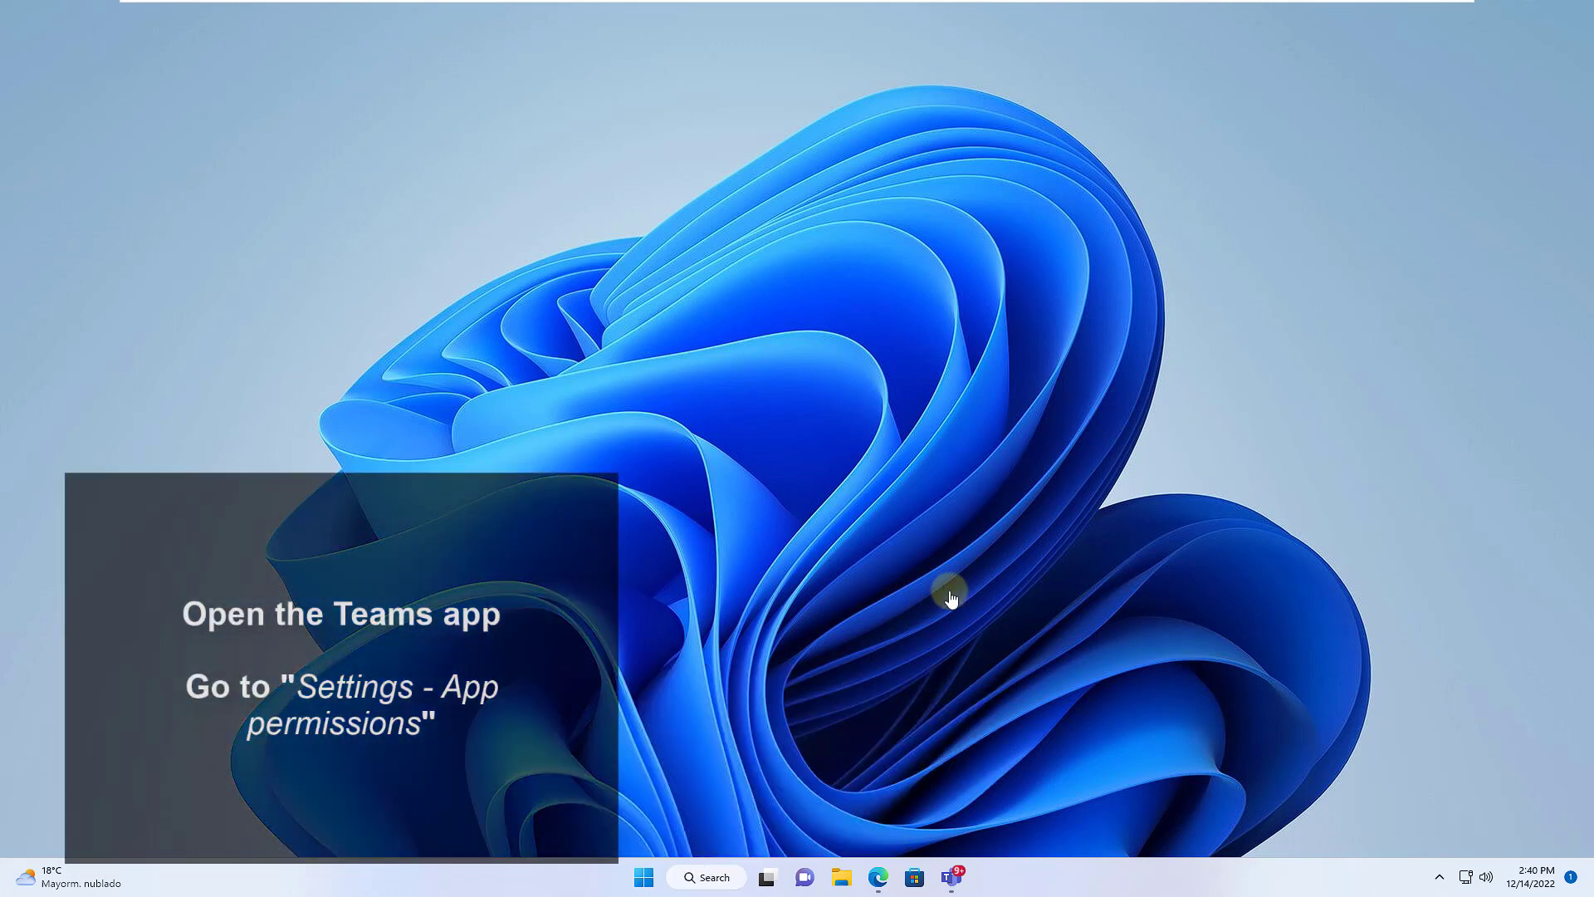
Switch to Microsoft Teams and review the app permissions in its settings, including access for the listed apps.
key(alt+Tab)
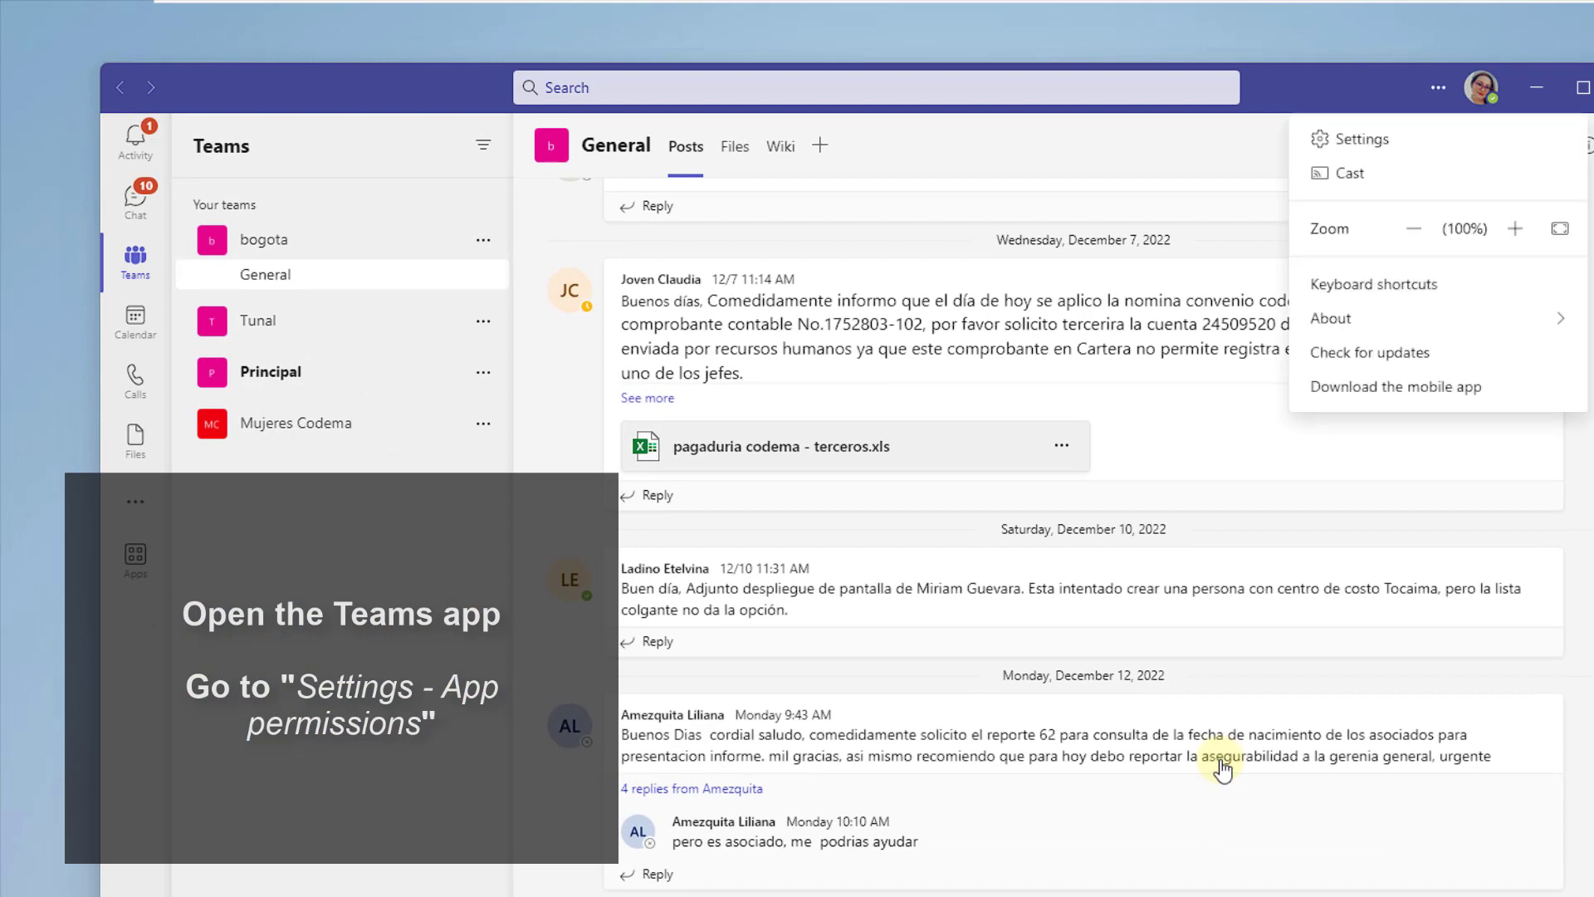
key(Down)
key(Return)
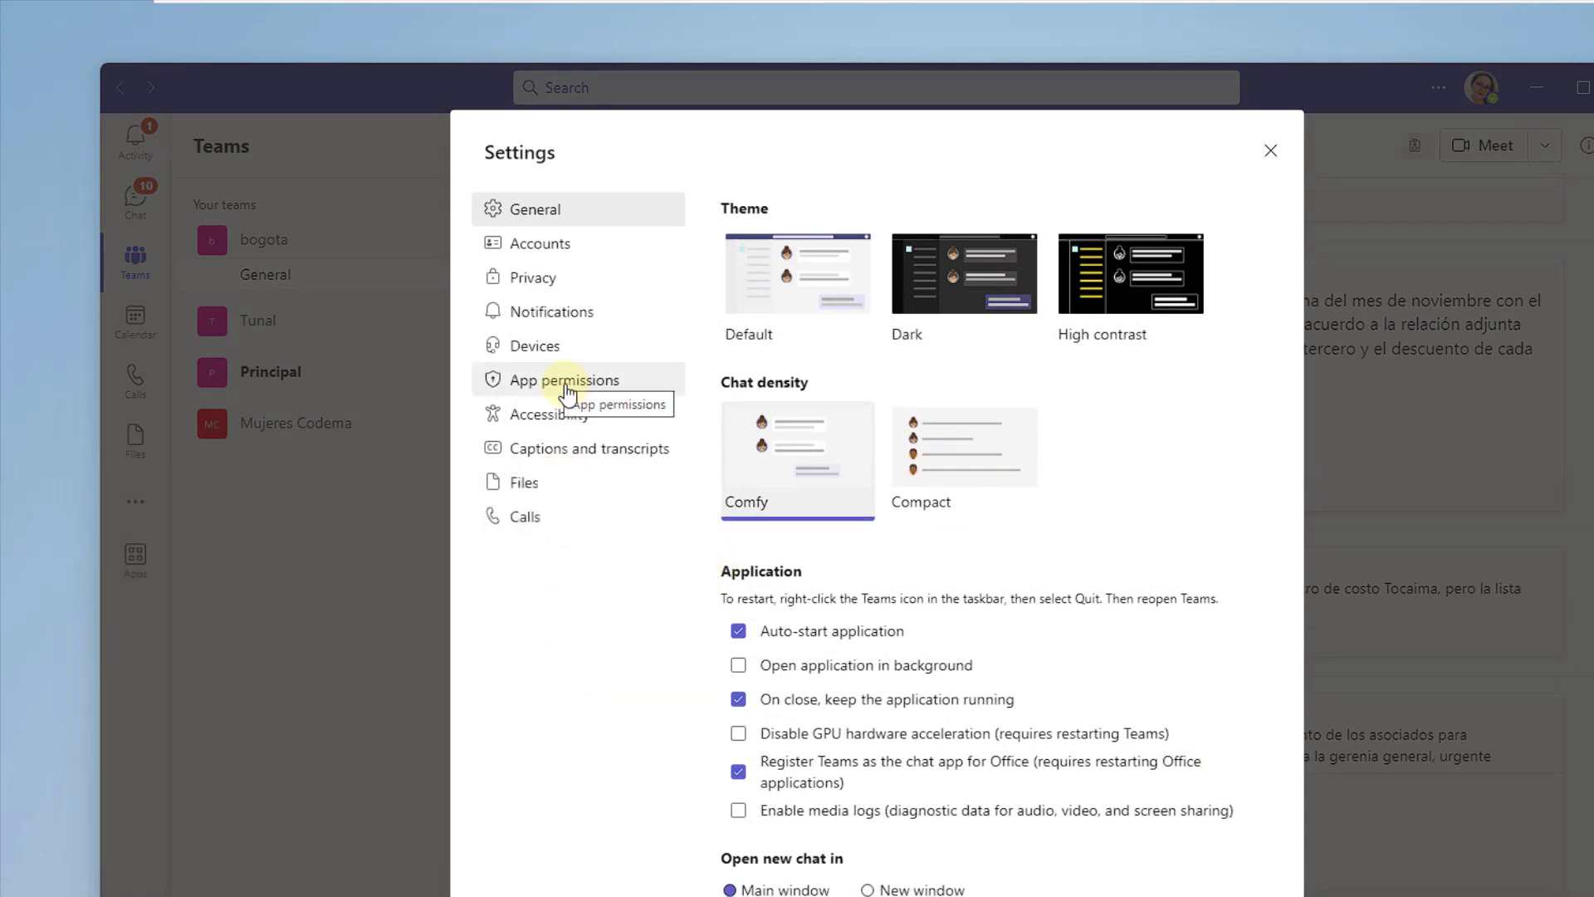
click(567, 388)
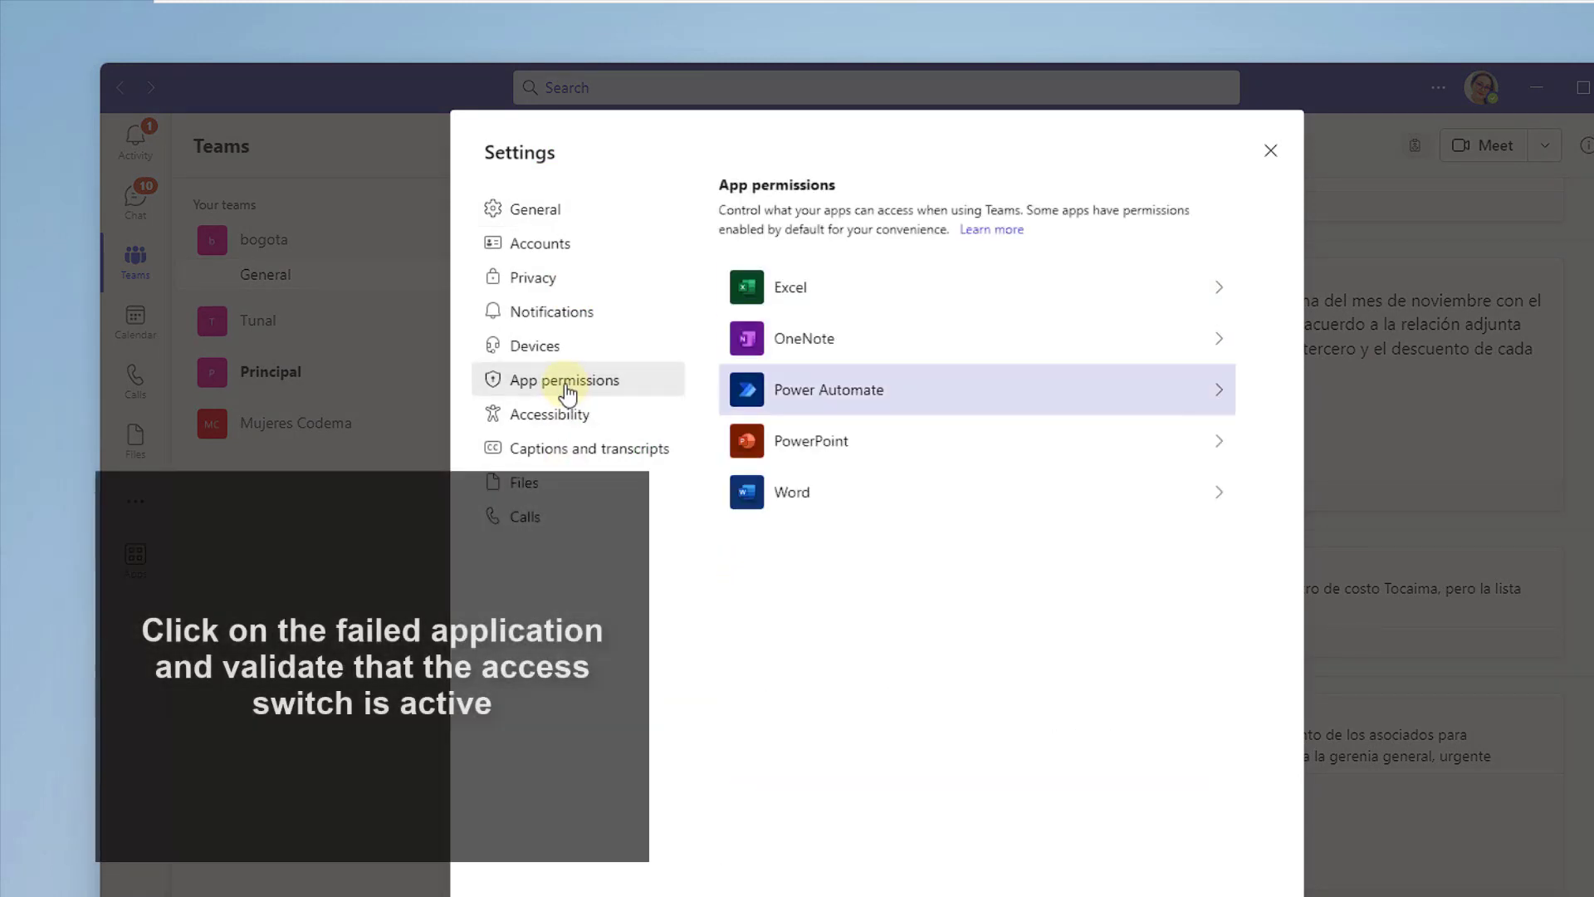
key(Return)
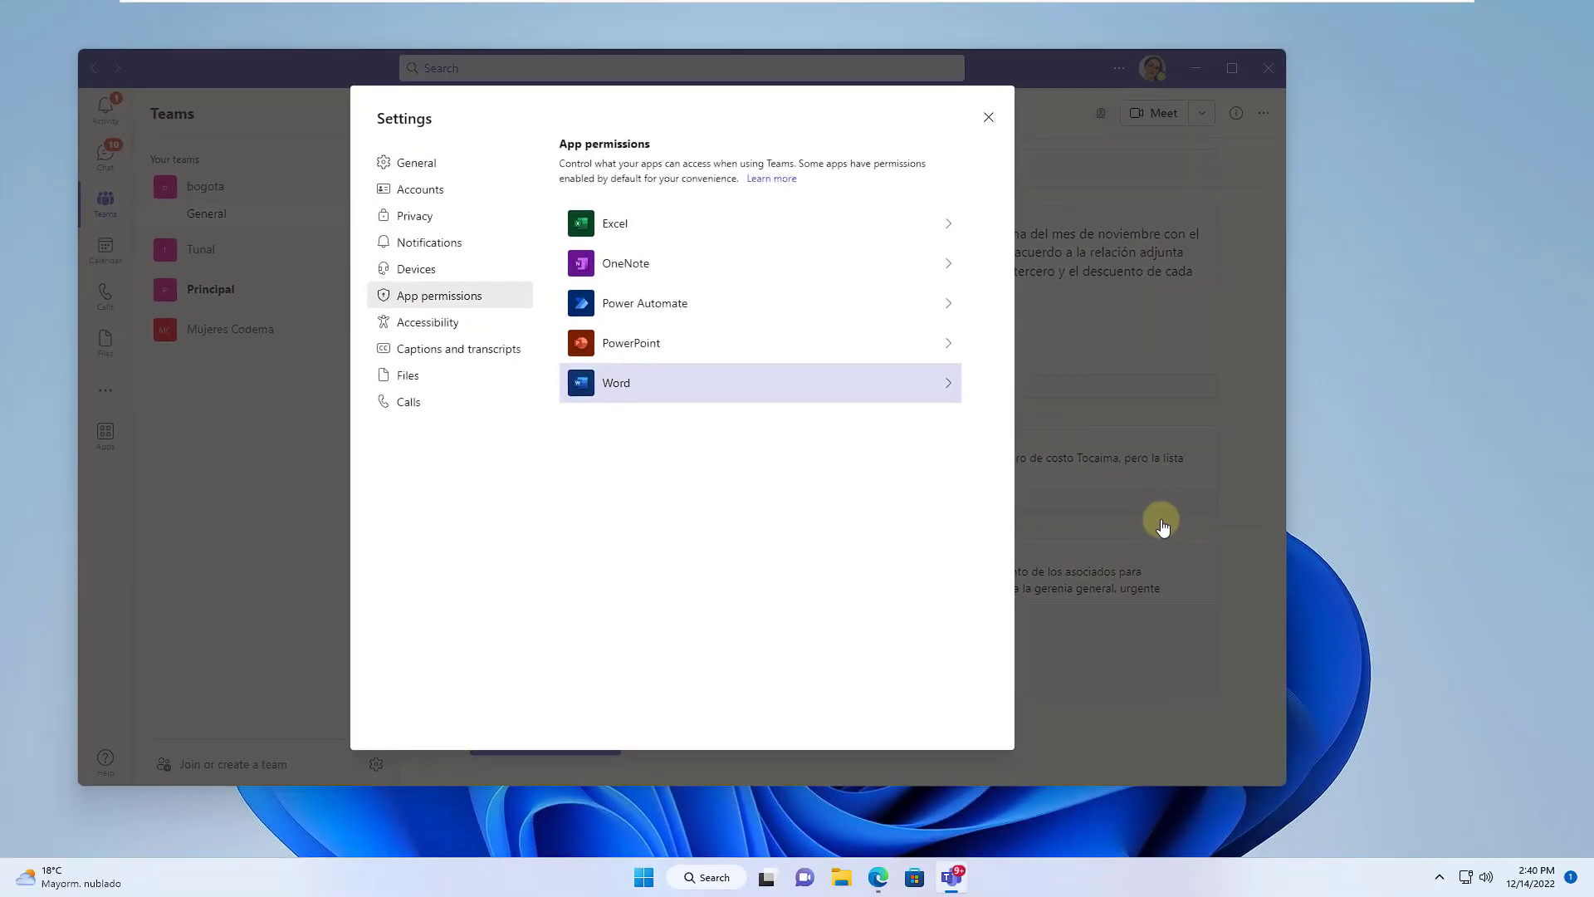
key(Escape)
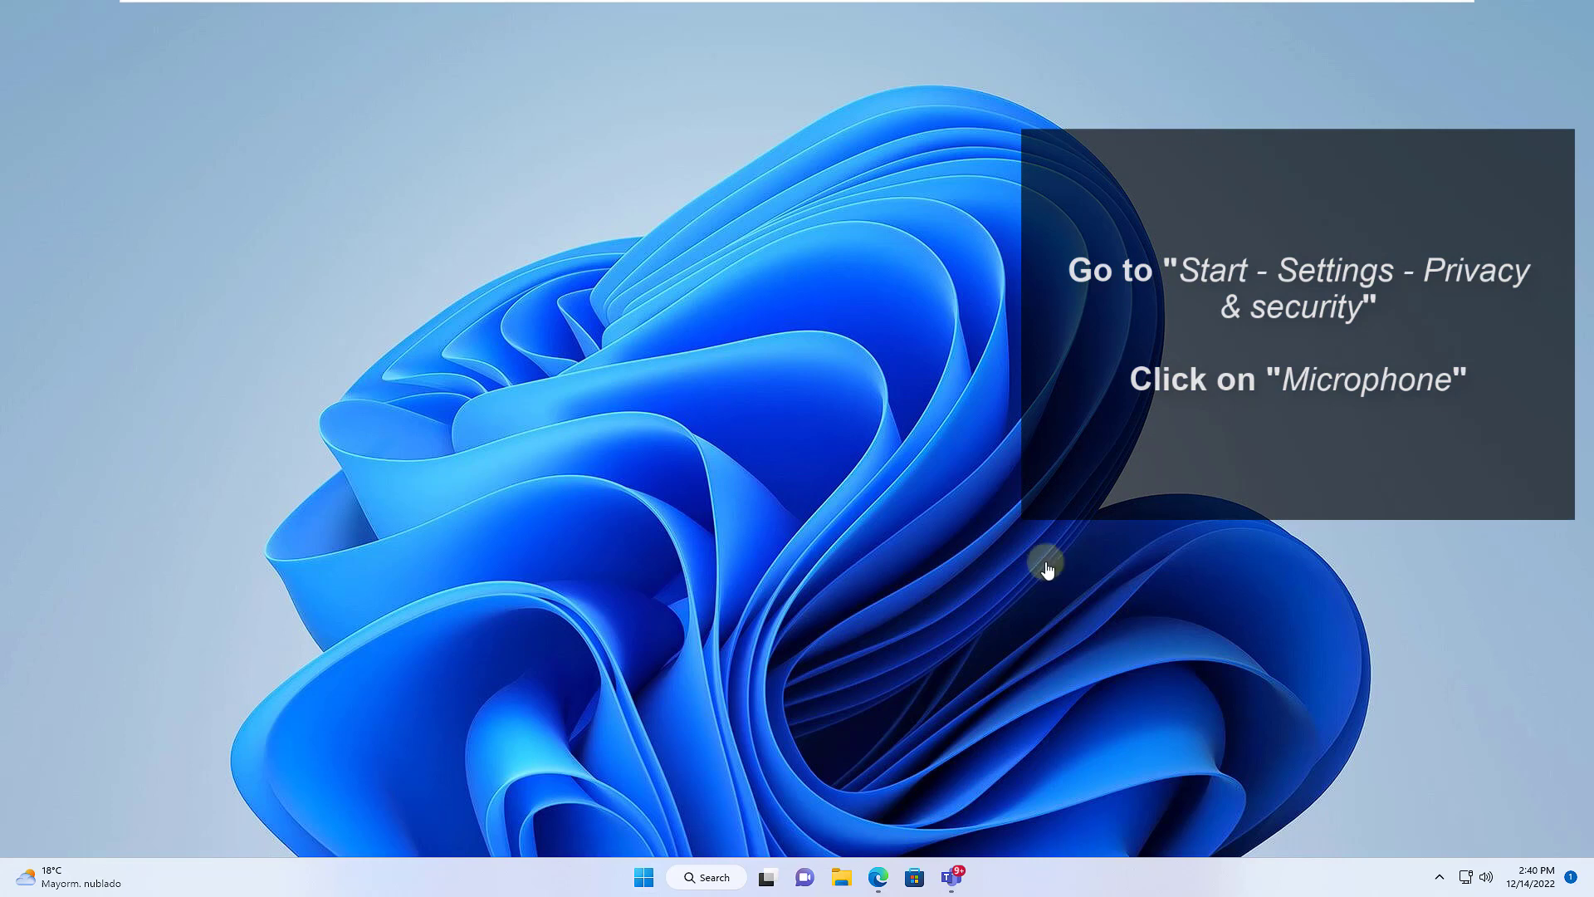
Review the microphone access switches for the system, apps and desktop apps in the Windows privacy settings.
key(super)
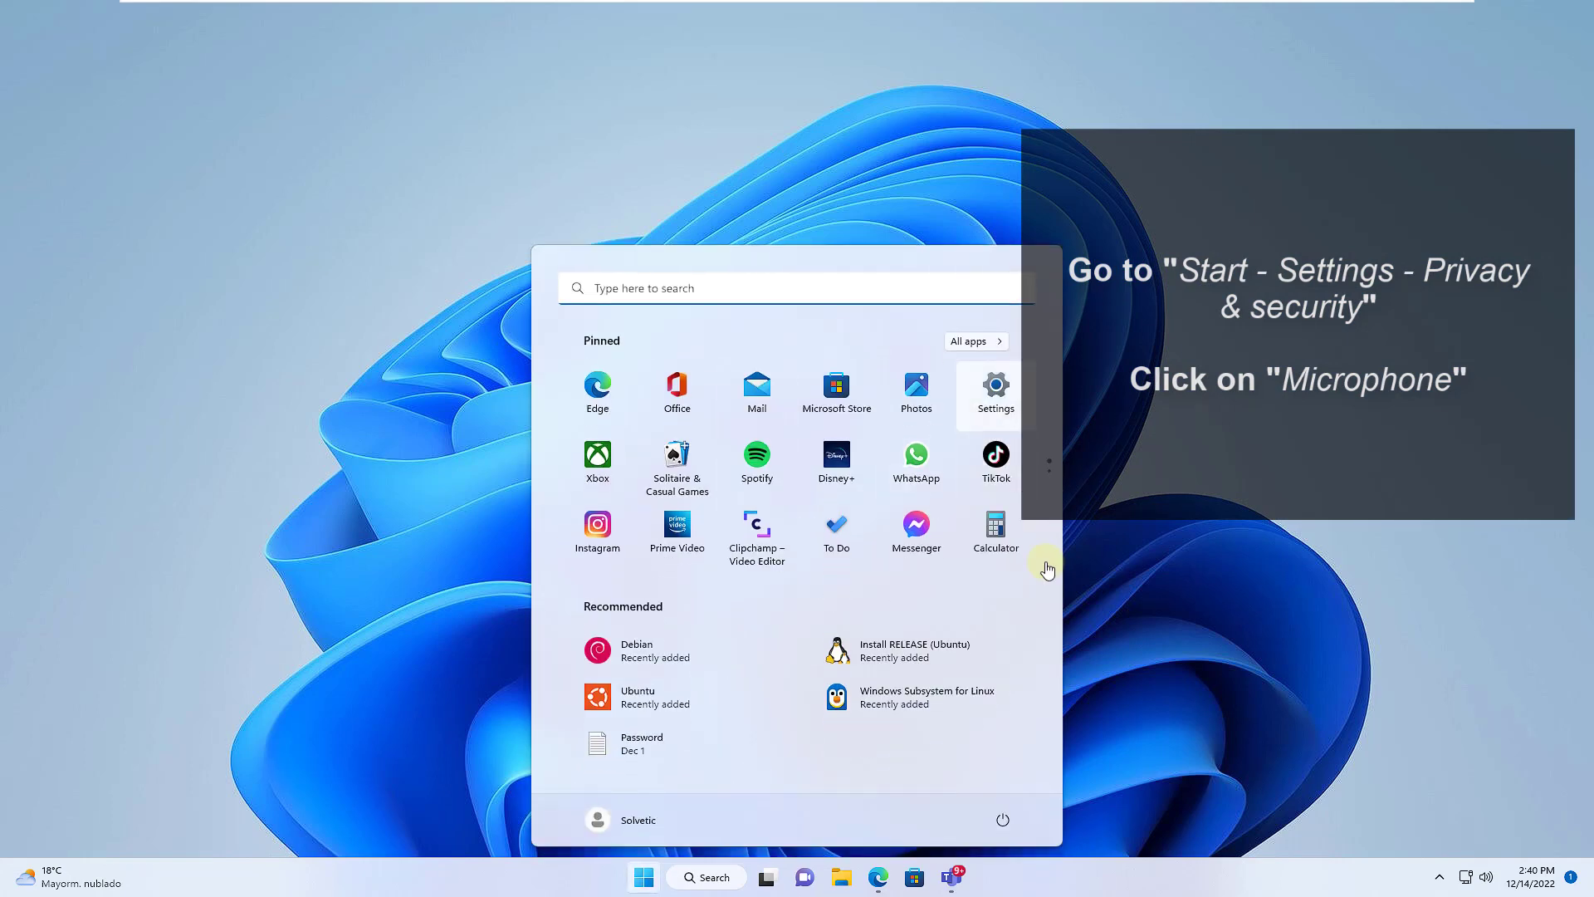
key(Return)
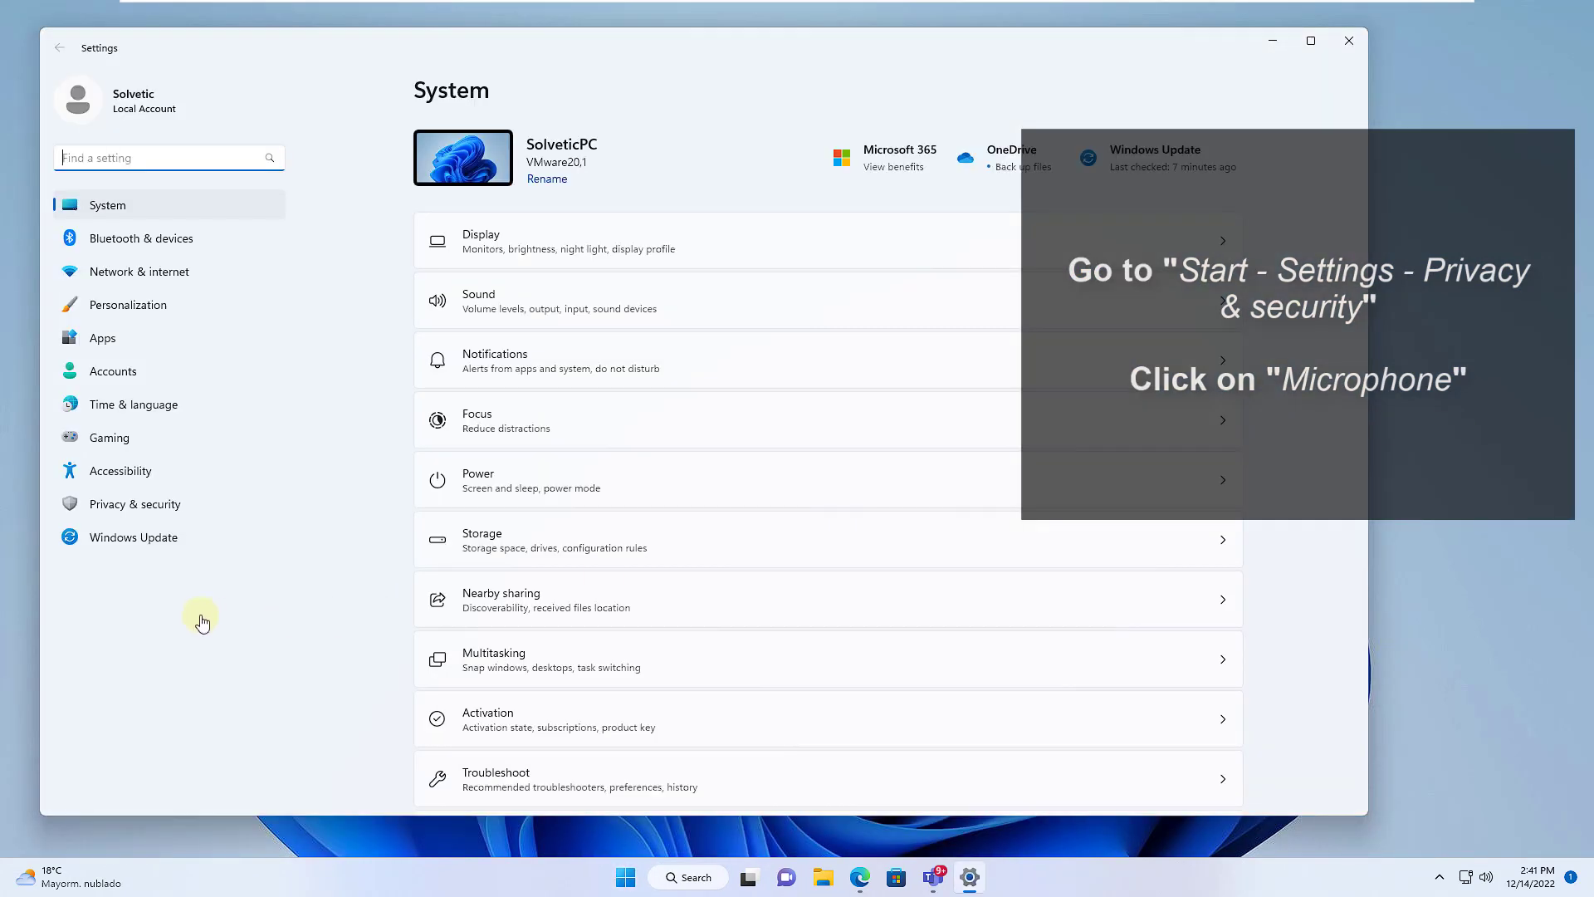
key(Return)
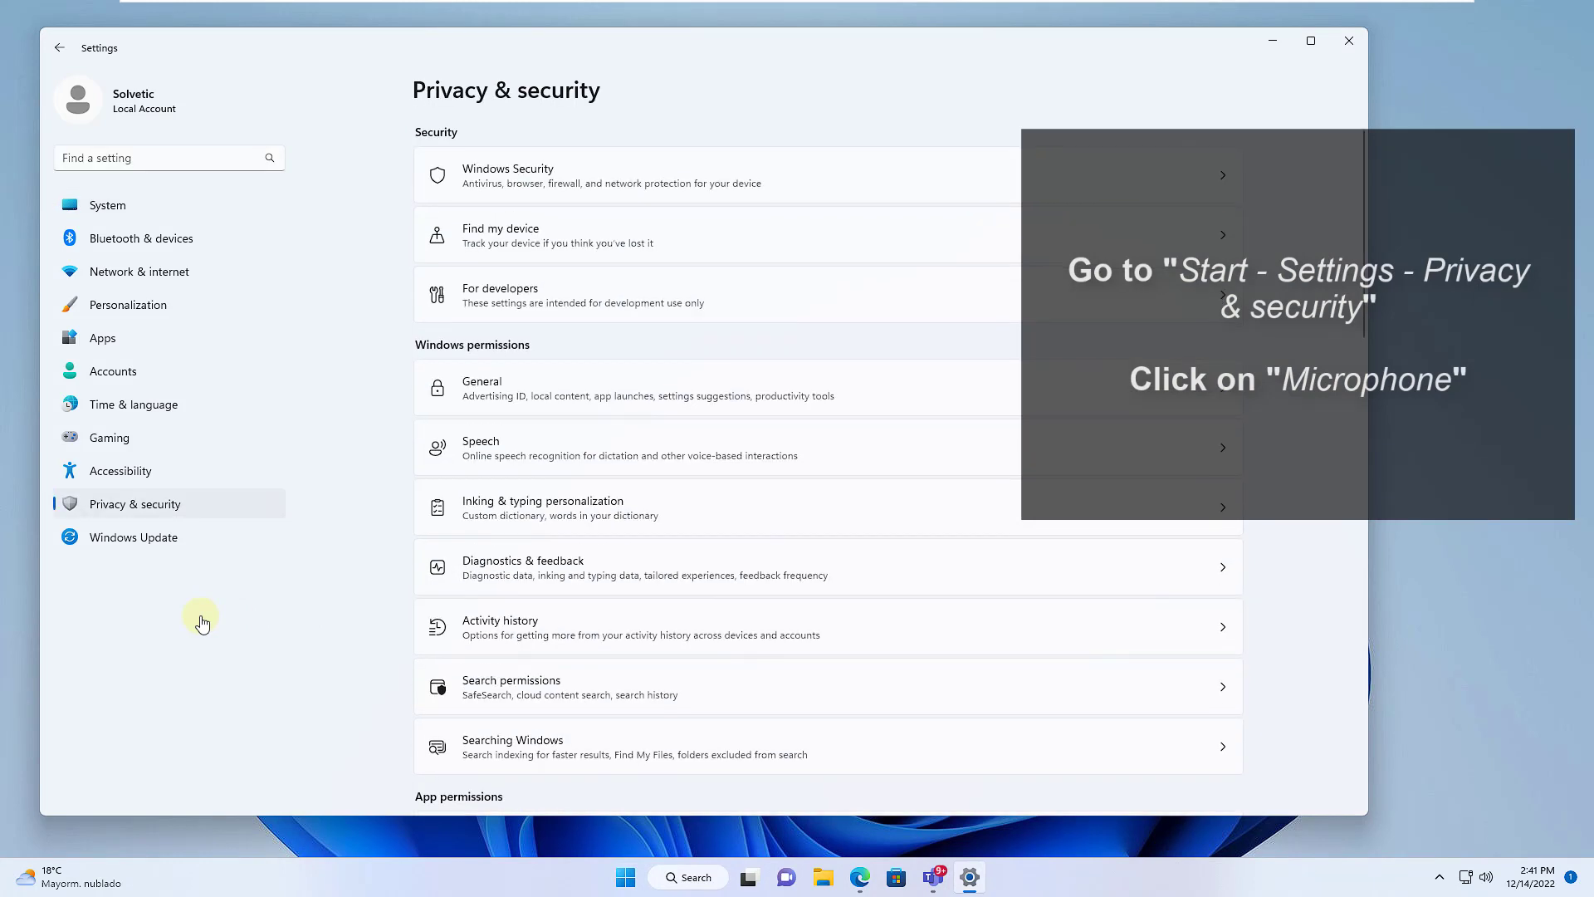
scroll(201, 622, down, 10)
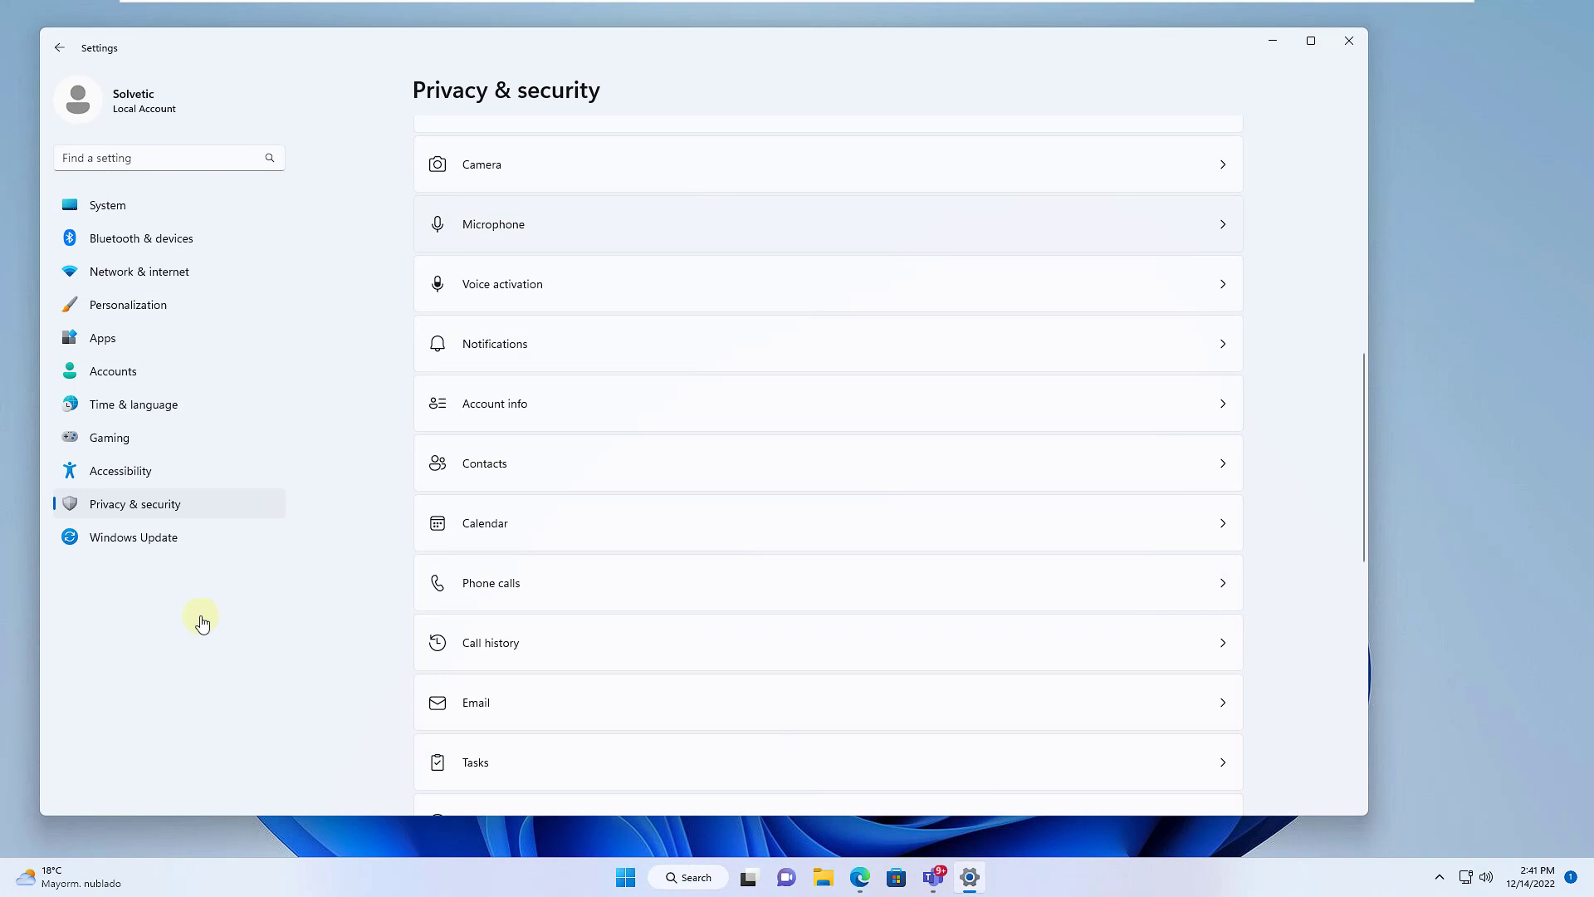
key(Return)
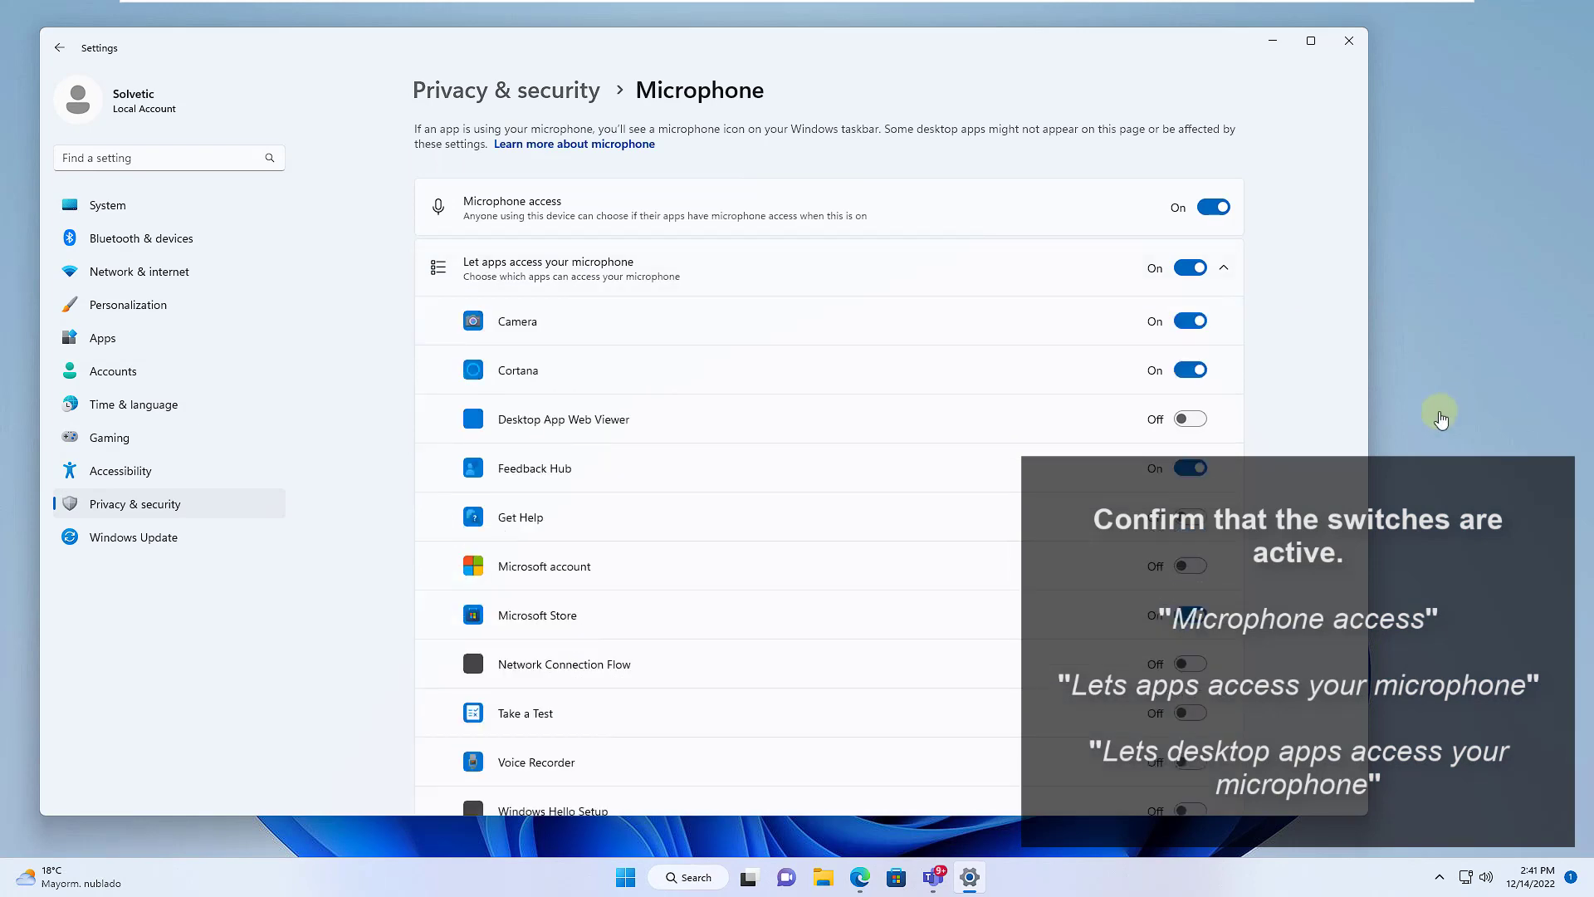
scroll(1317, 377, down, 4)
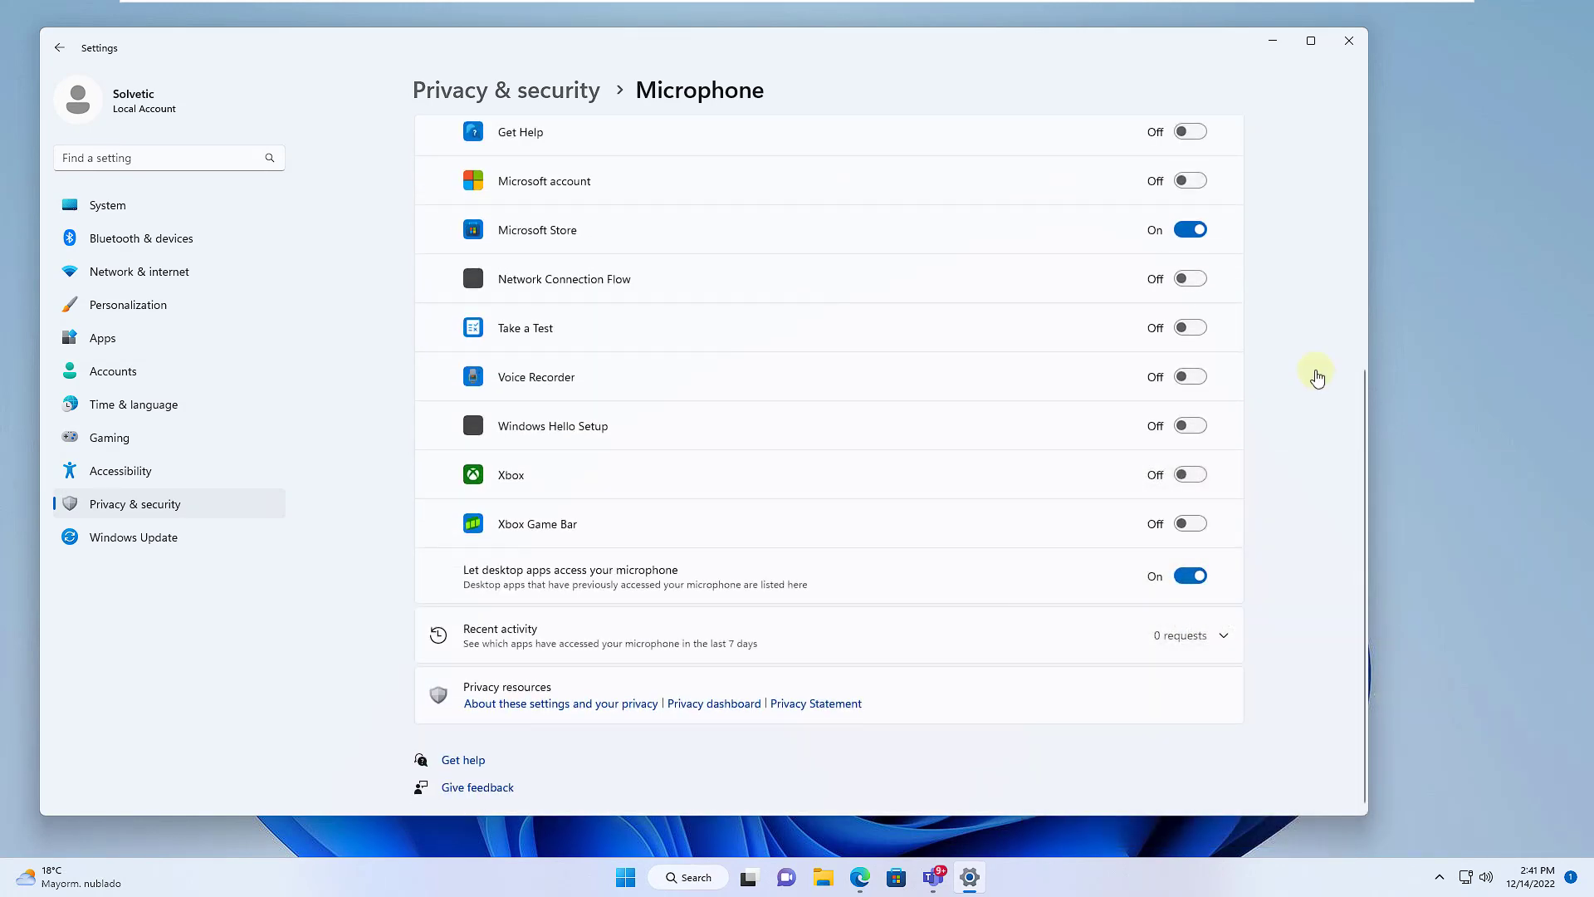
key(alt+F4)
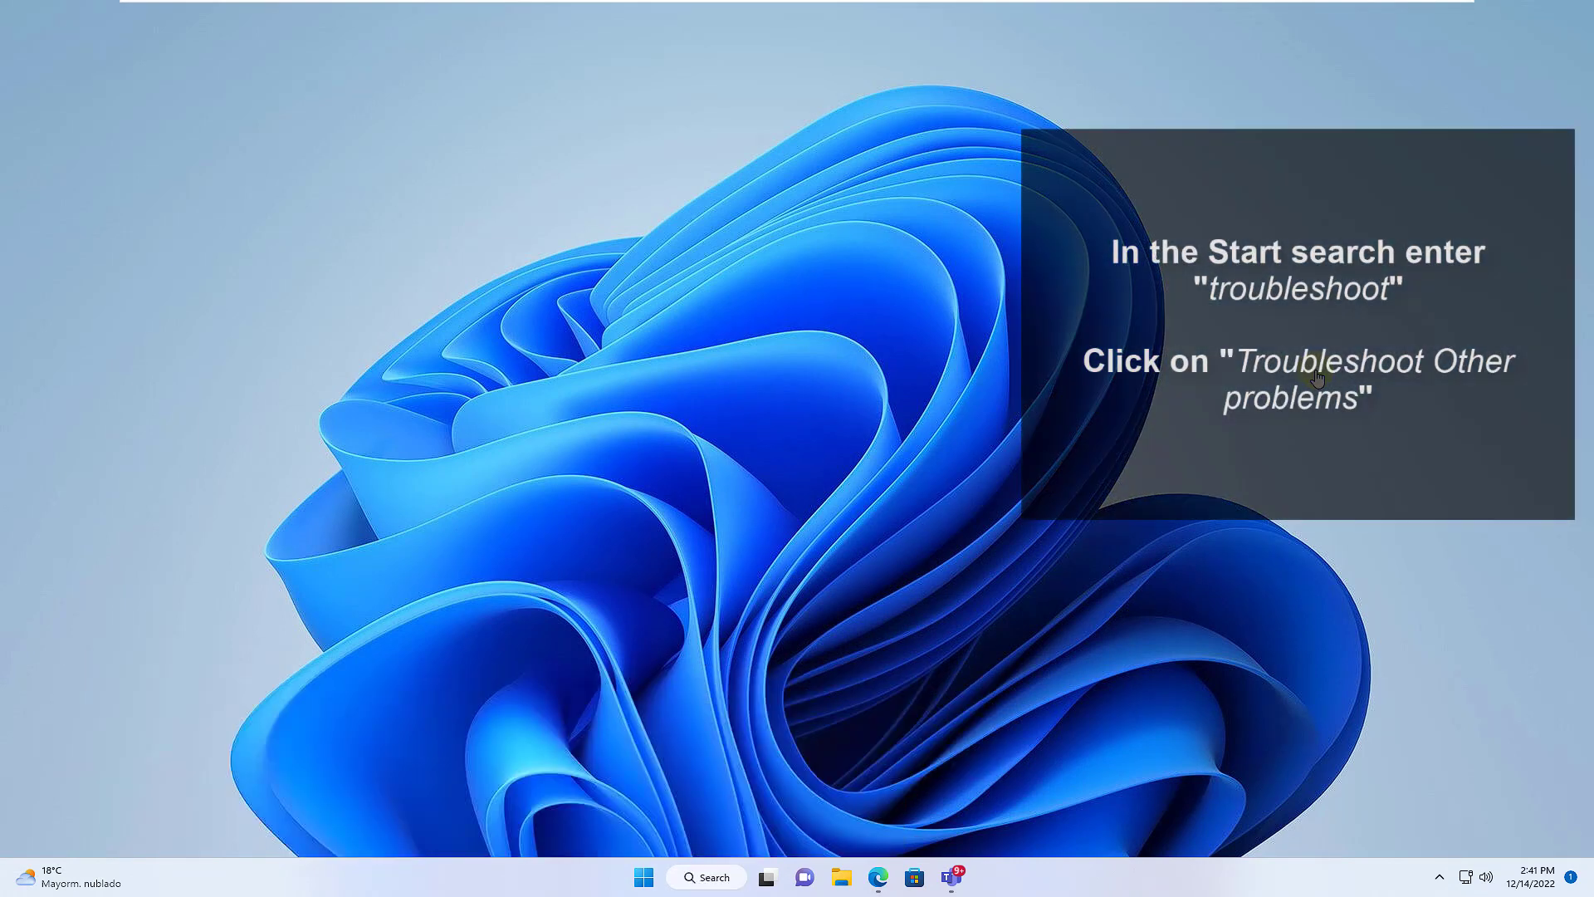
Find "troubleshoot" in Windows search and run the Recording Audio troubleshooter on the Microphone - FaceCam 1000X device.
key(super)
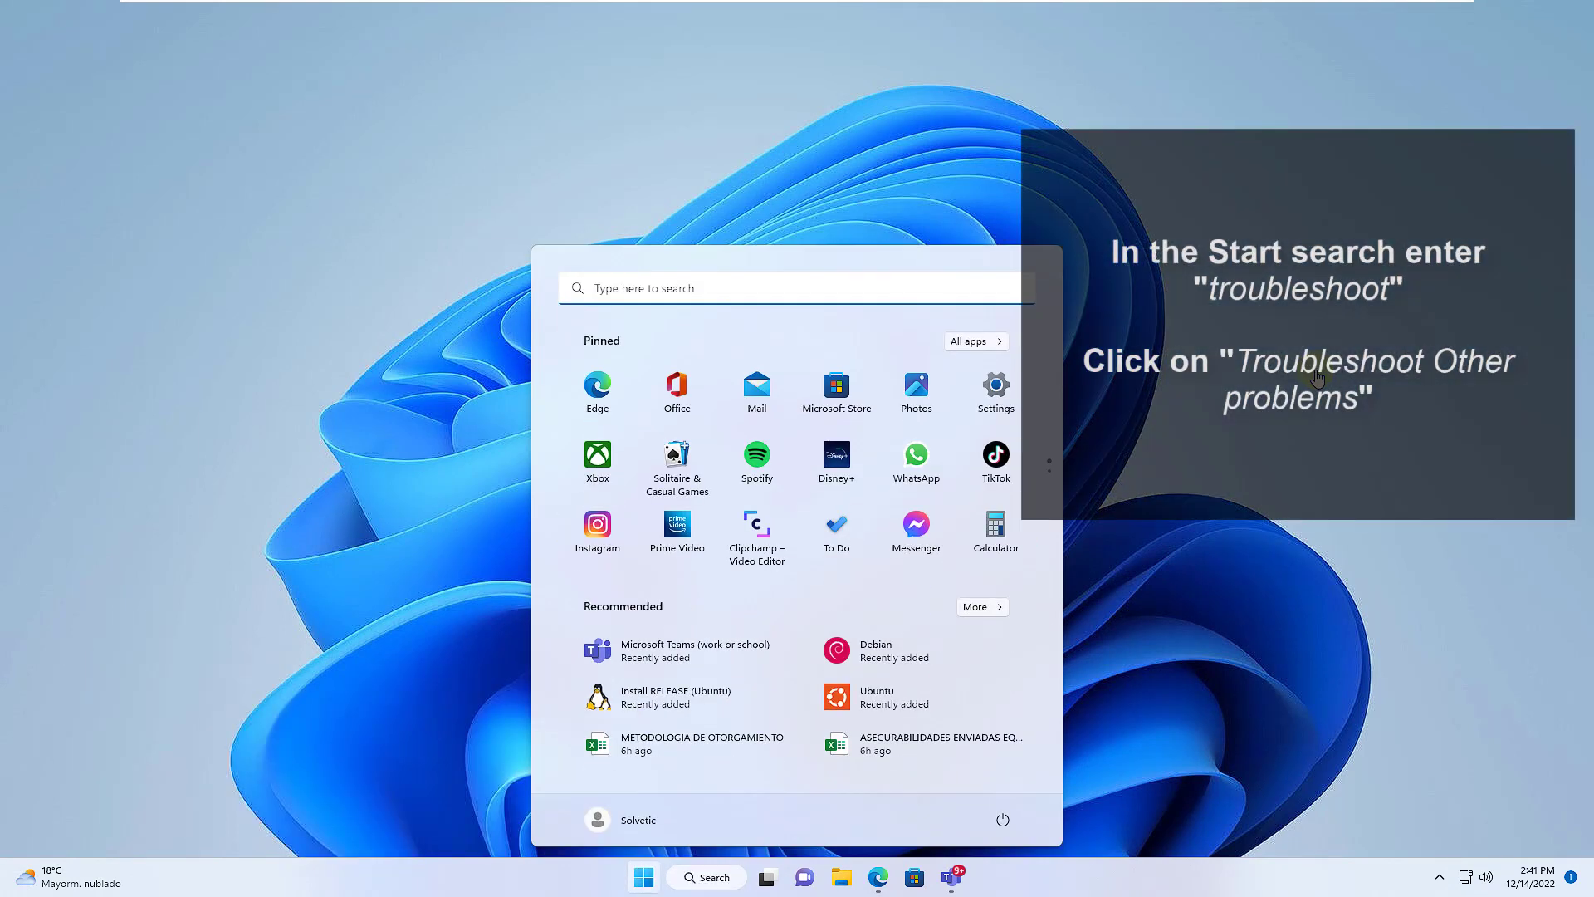
text(troubleshoot)
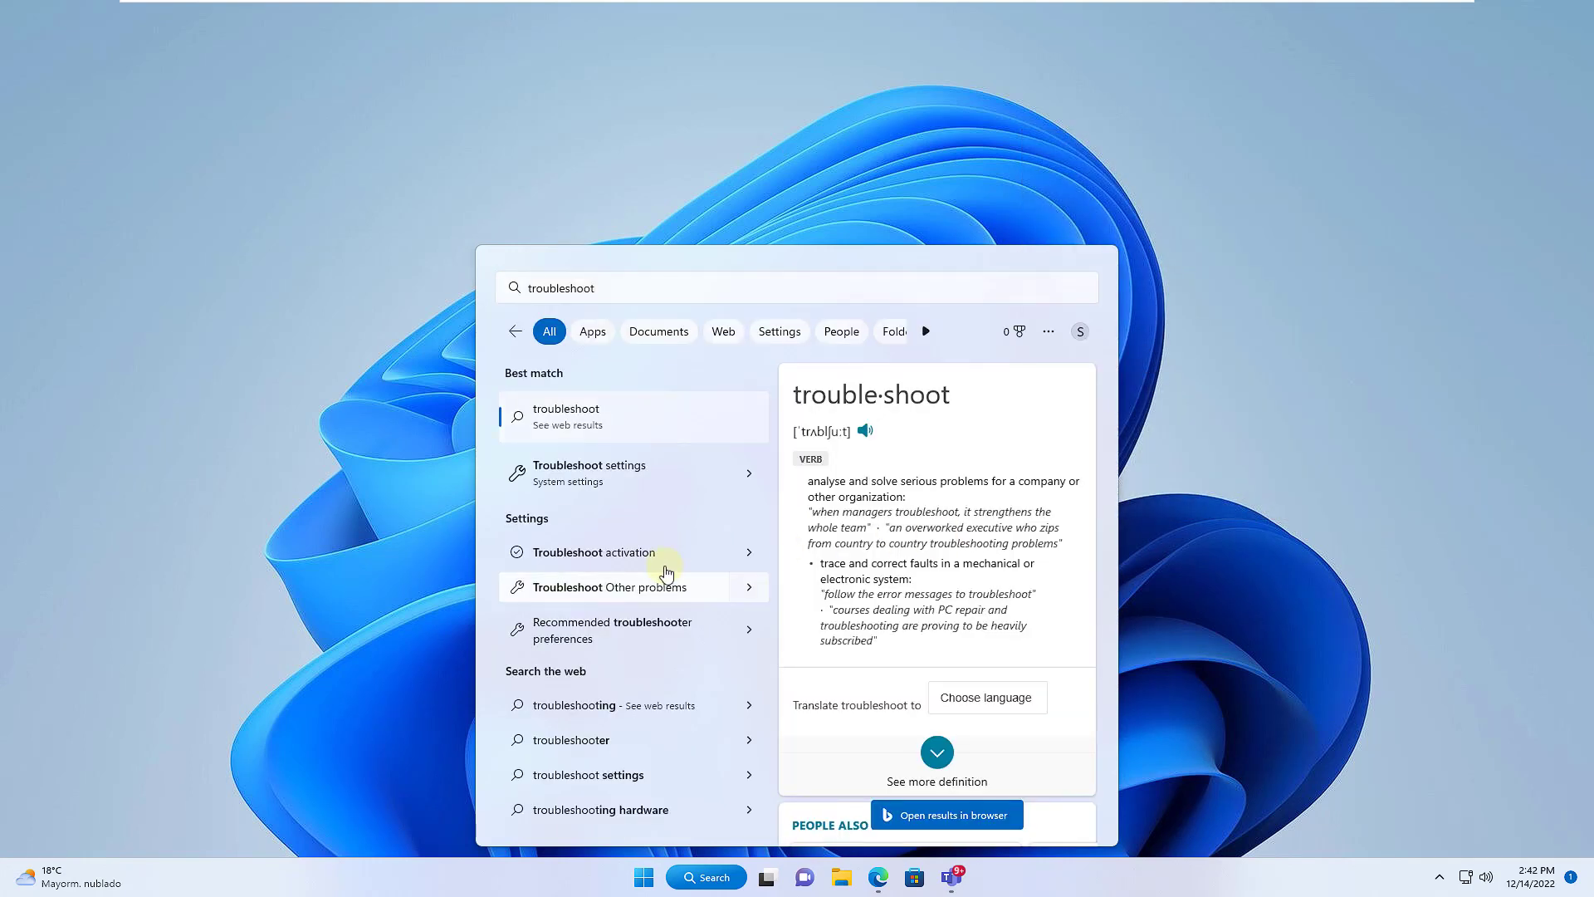
click(666, 574)
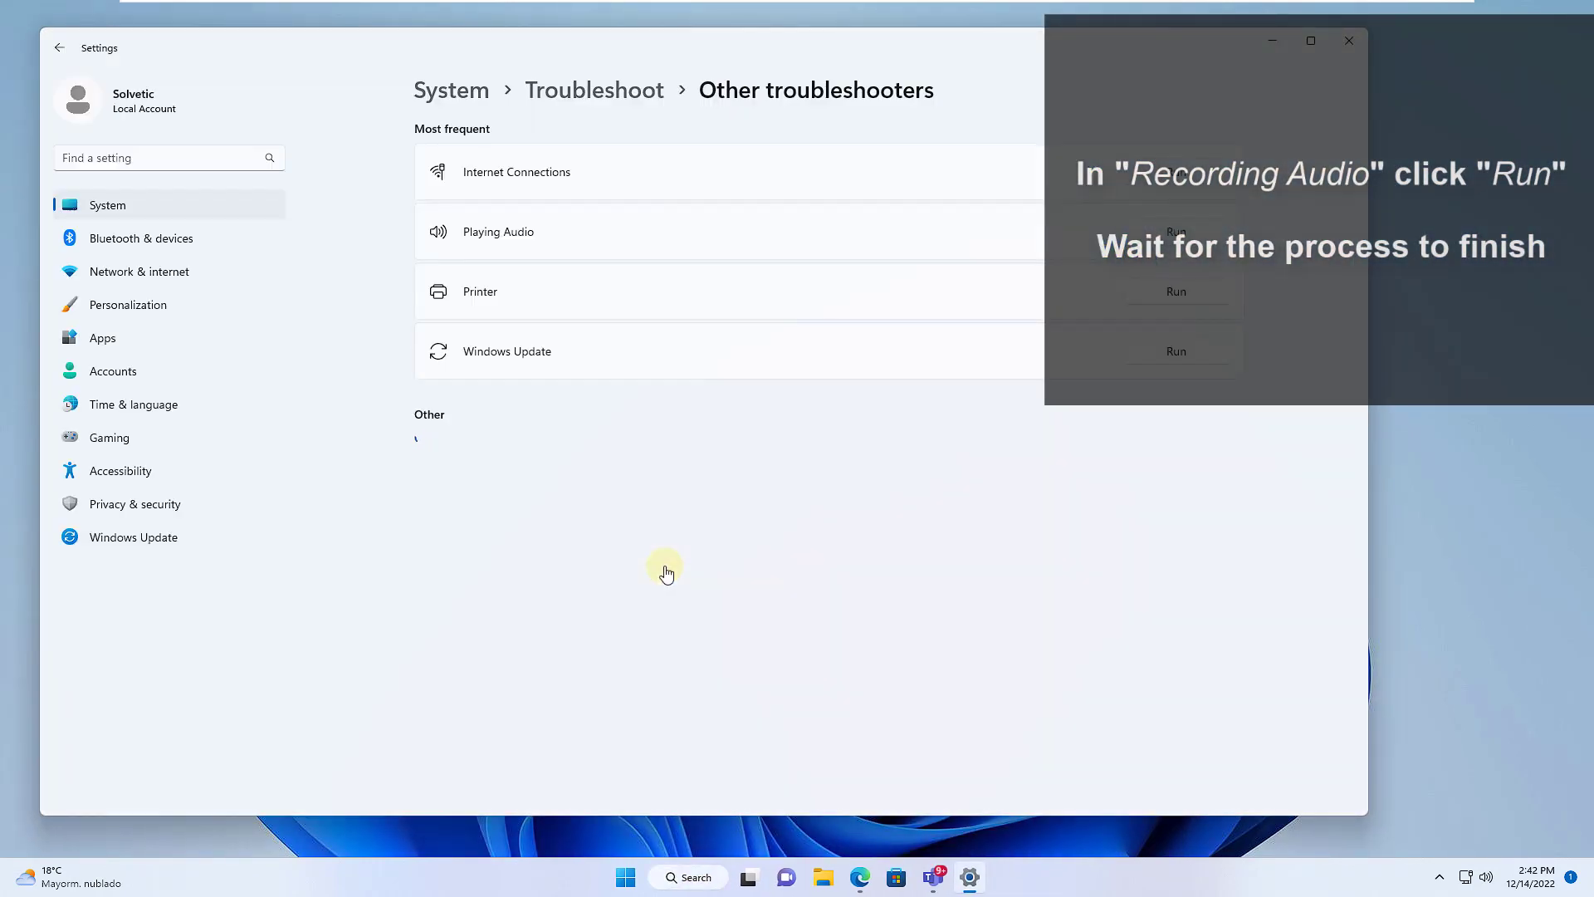
scroll(1274, 423, down, 5)
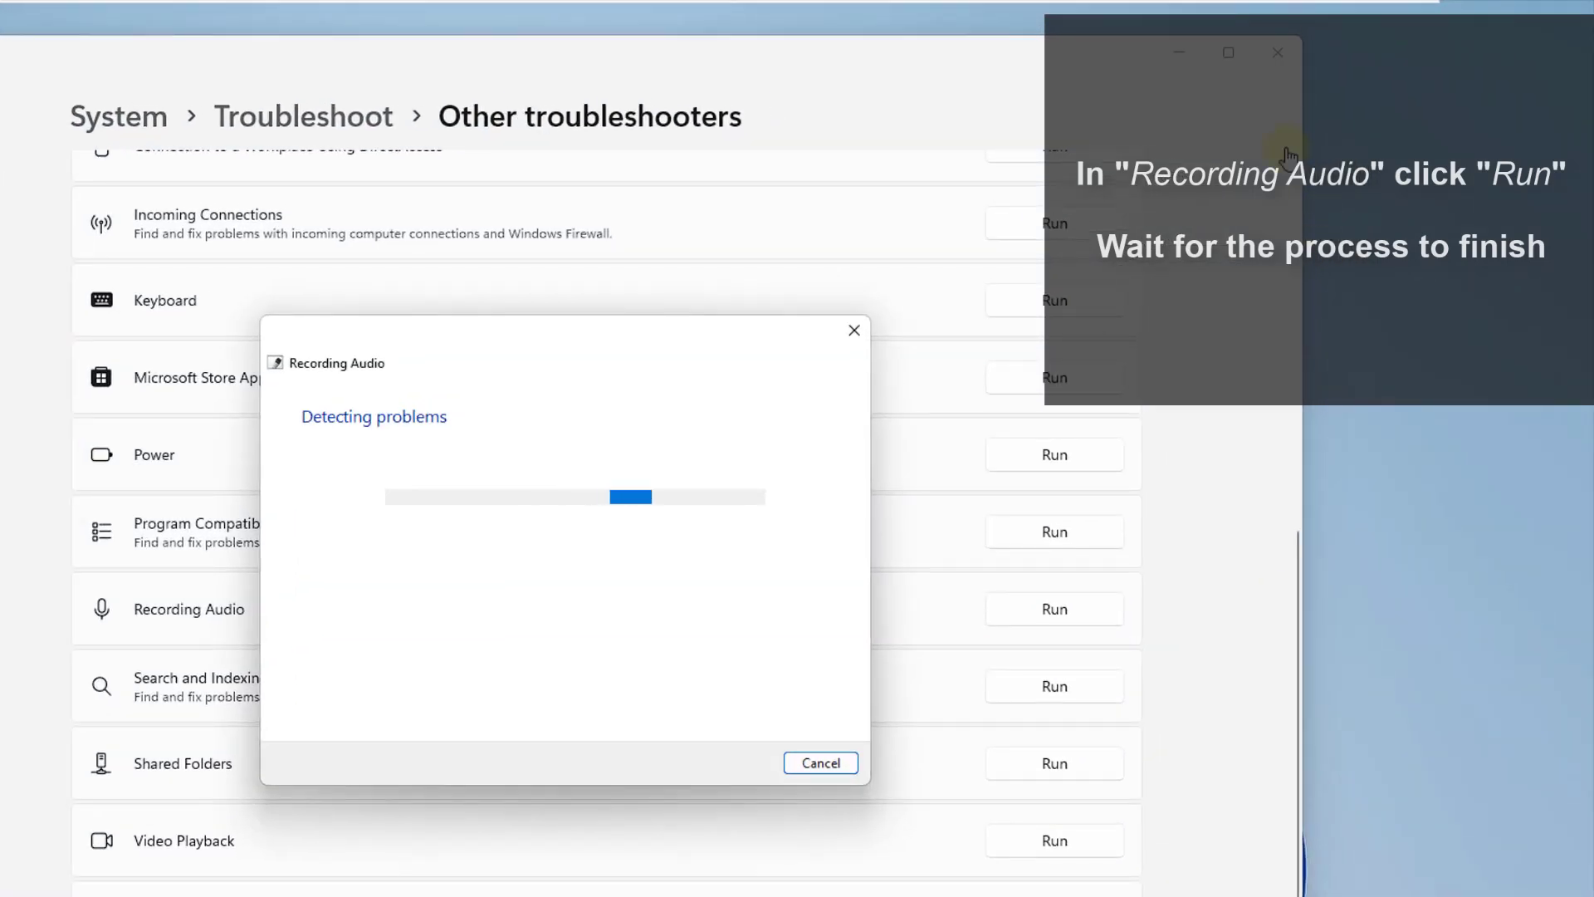
click(1278, 52)
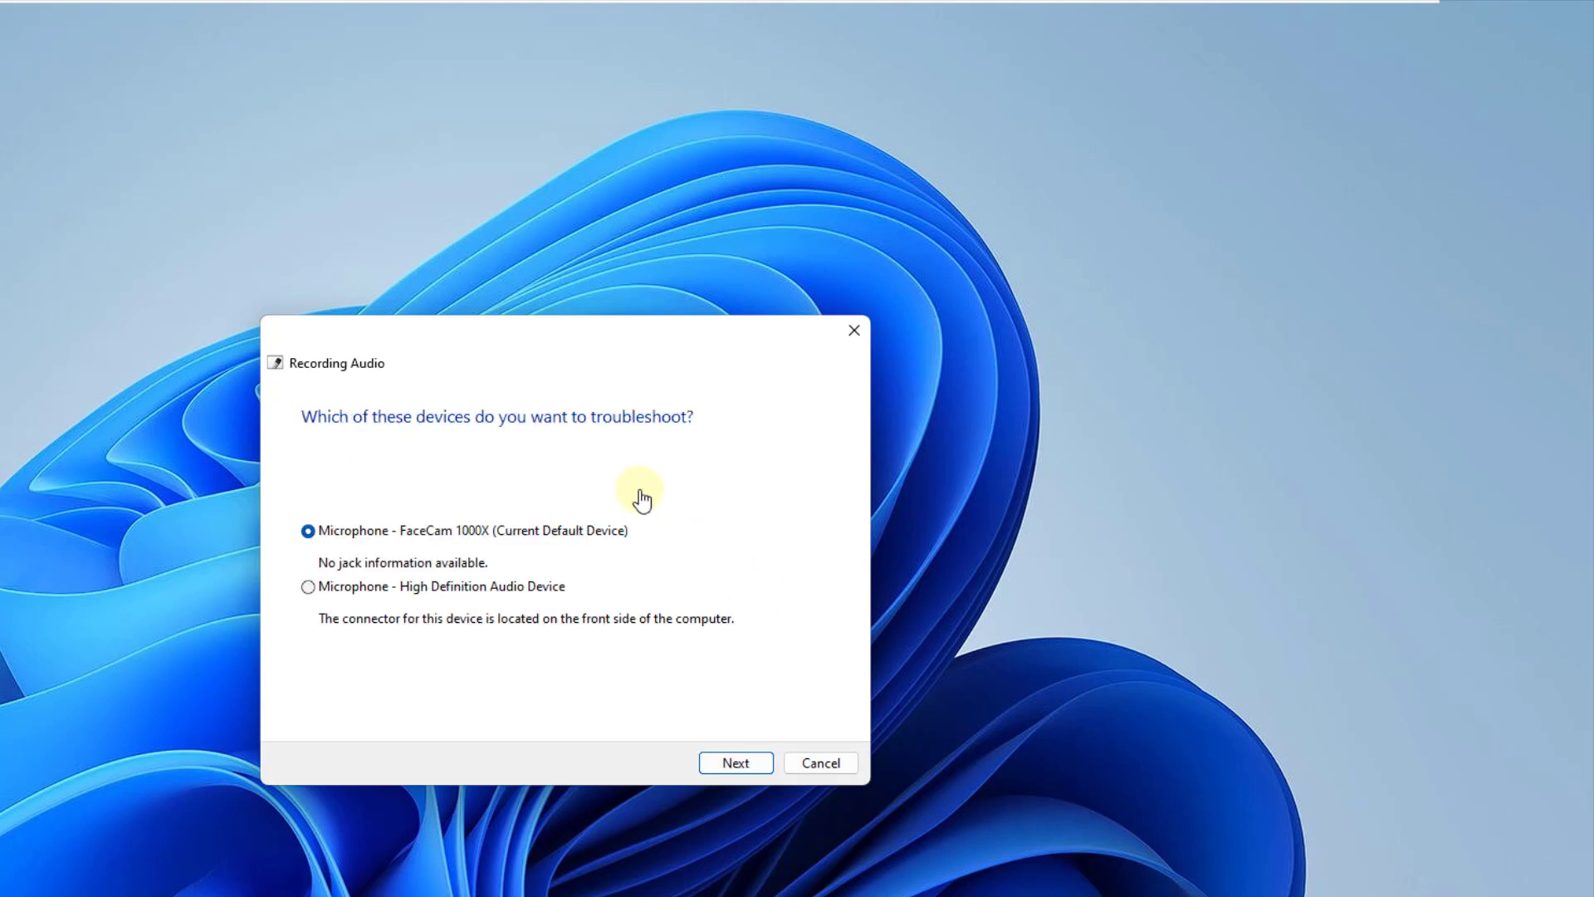
key(Return)
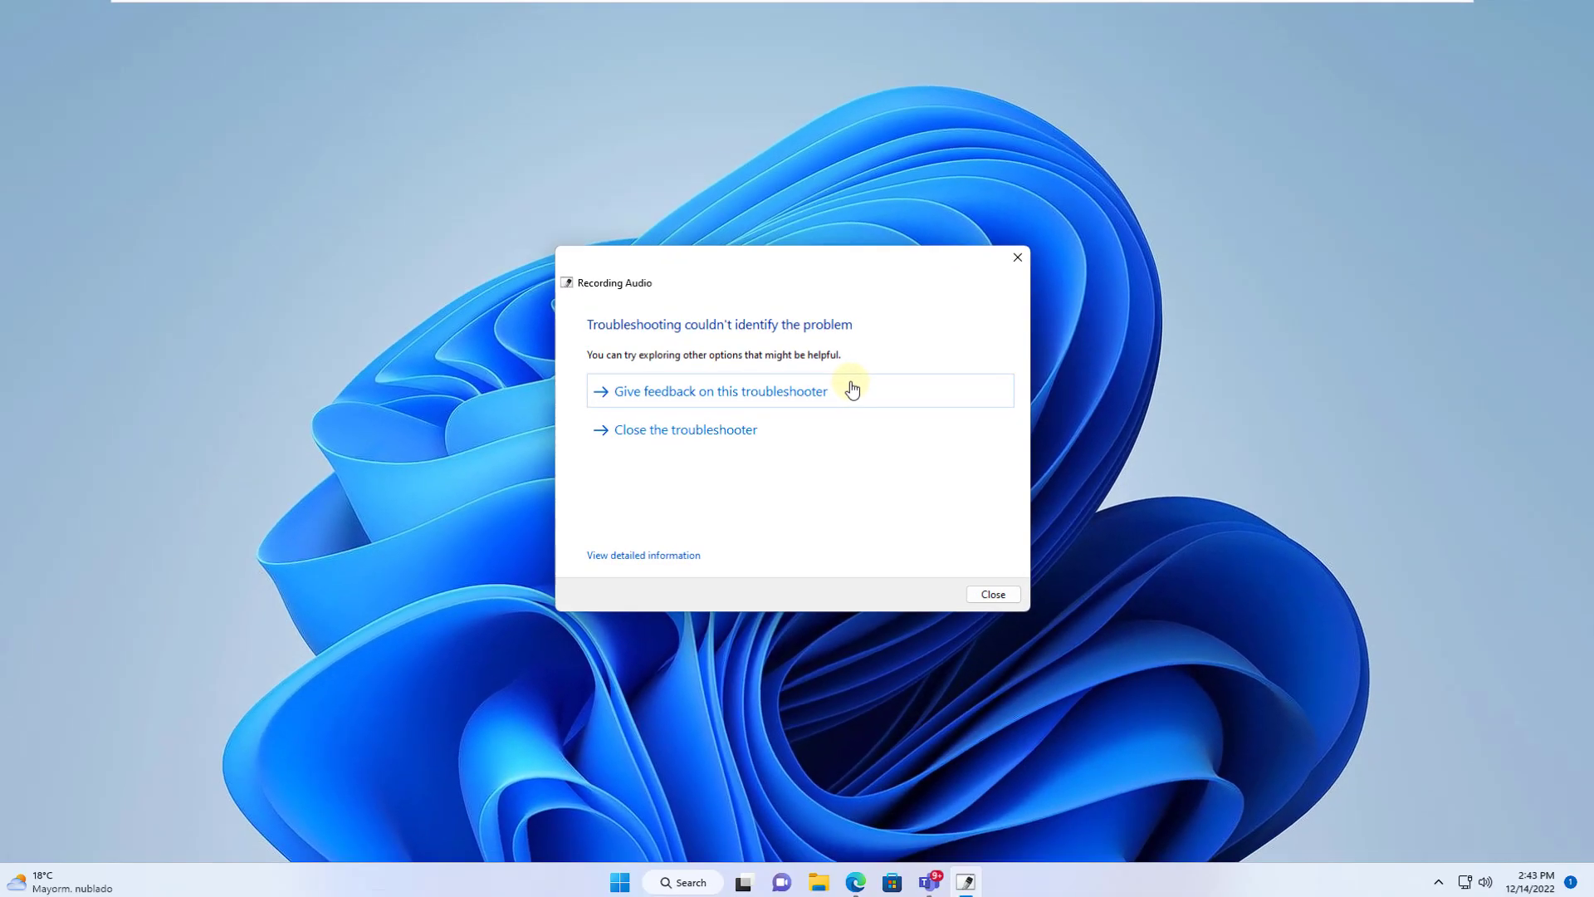
key(Return)
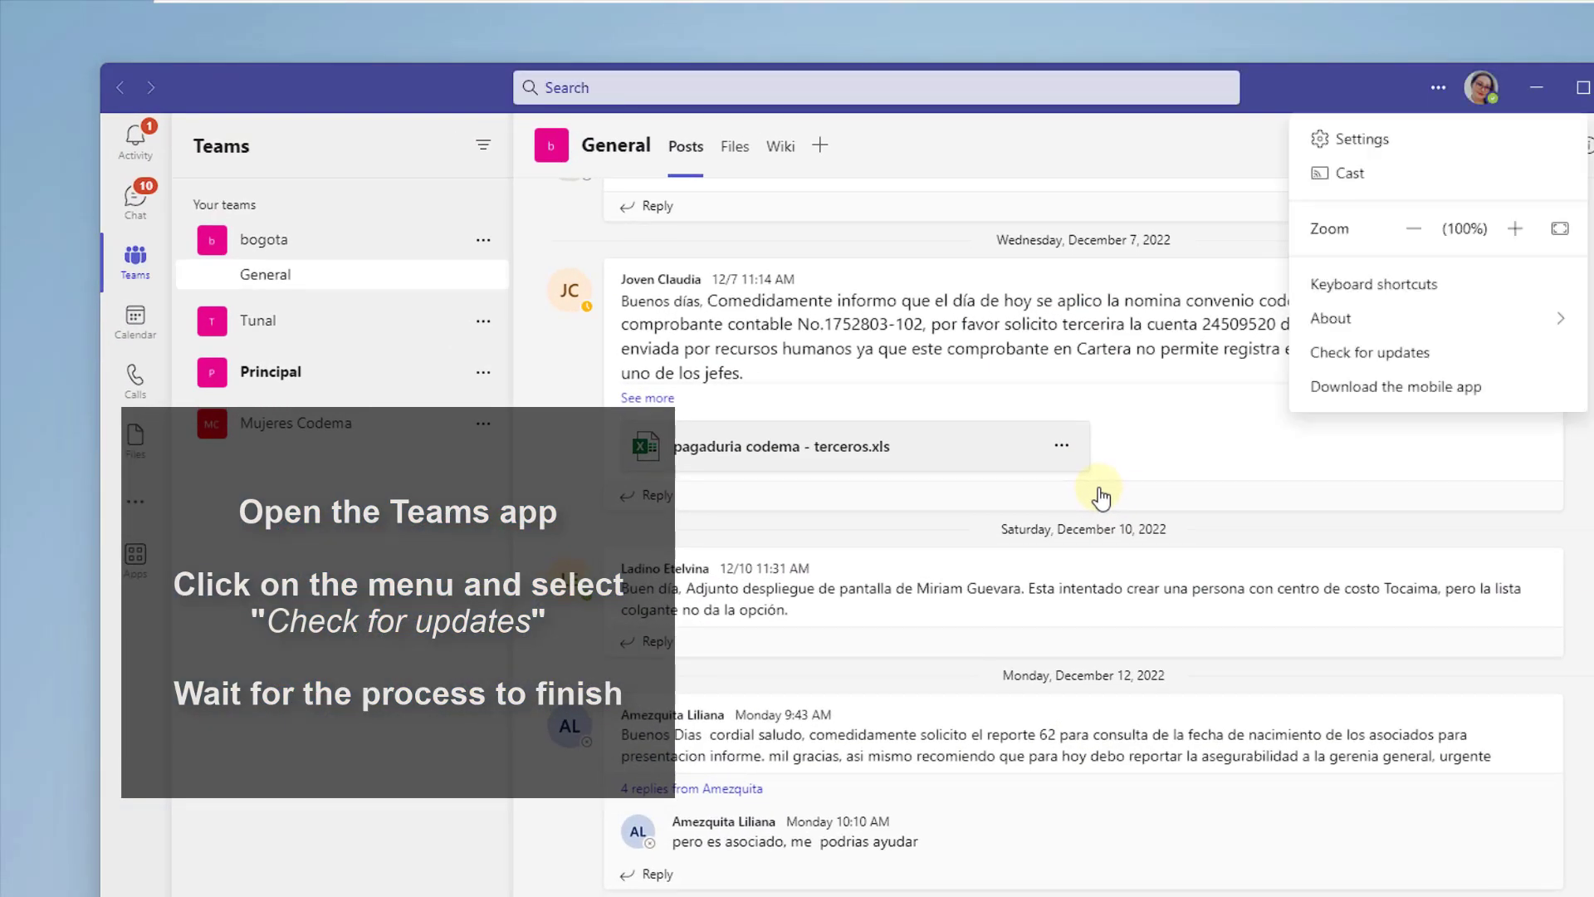
Check for updates in Microsoft Teams.
key(Return)
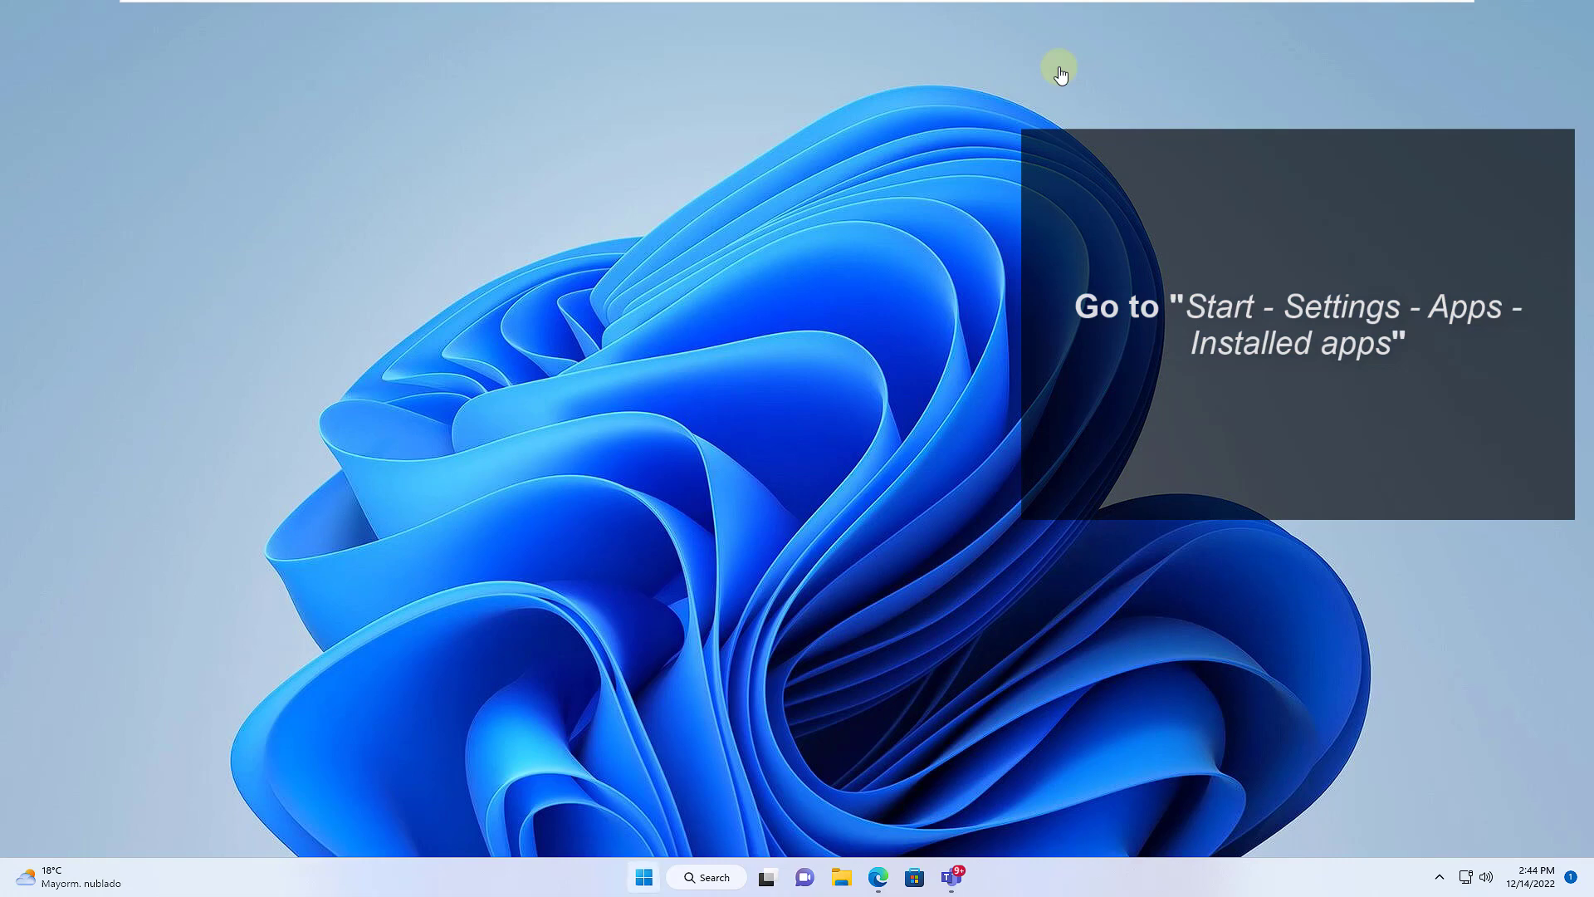
Open the list of installed apps in the Windows settings.
key(super)
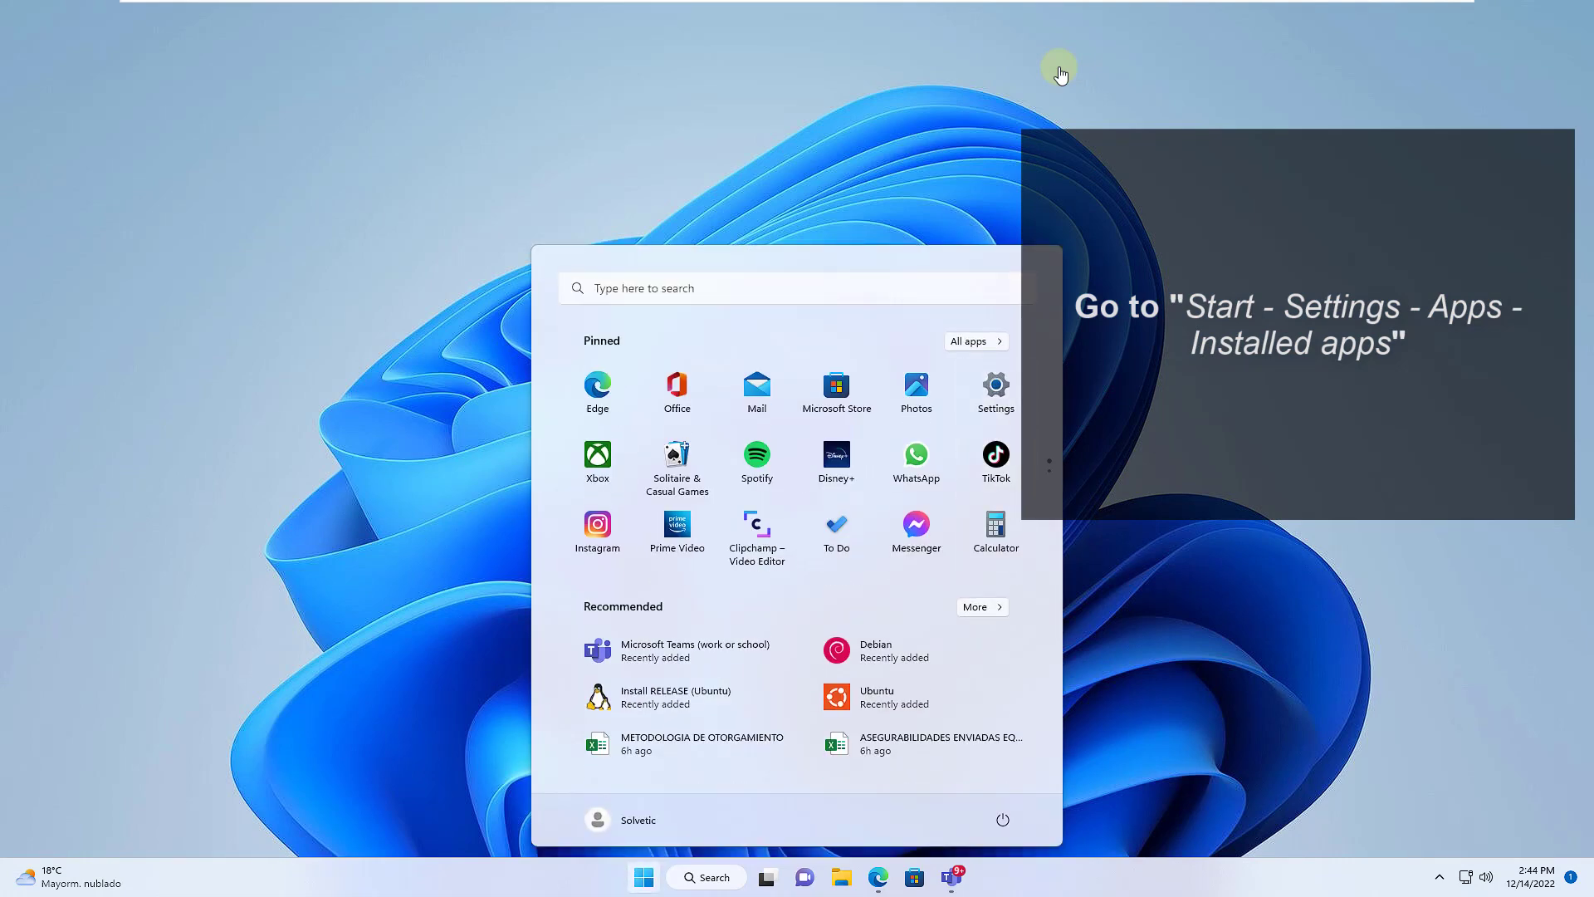
key(super+i)
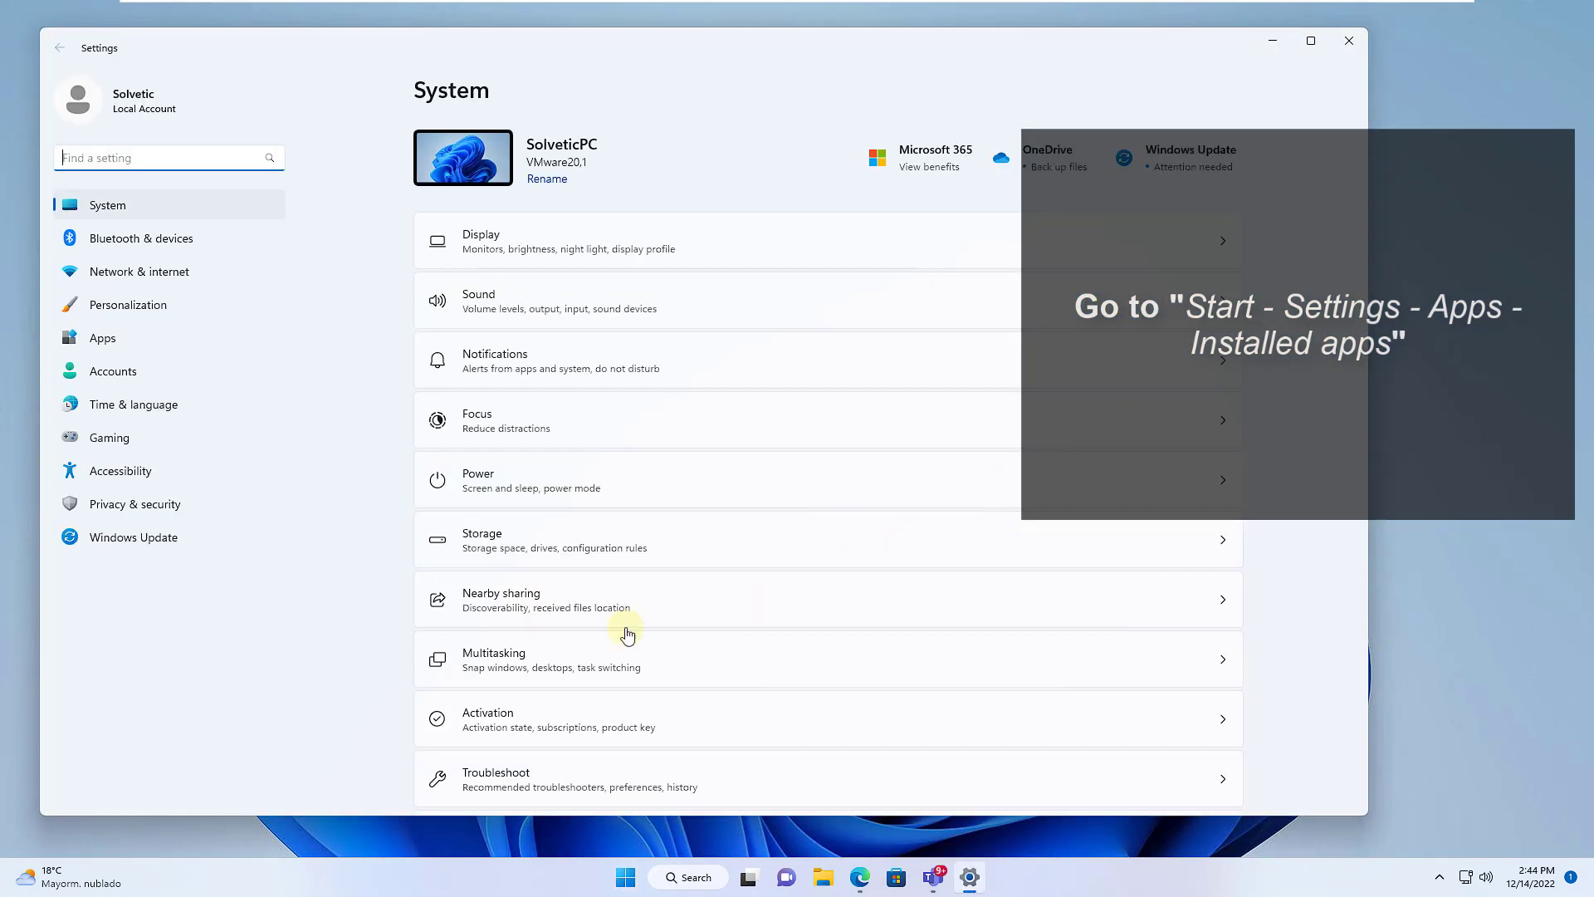
click(102, 338)
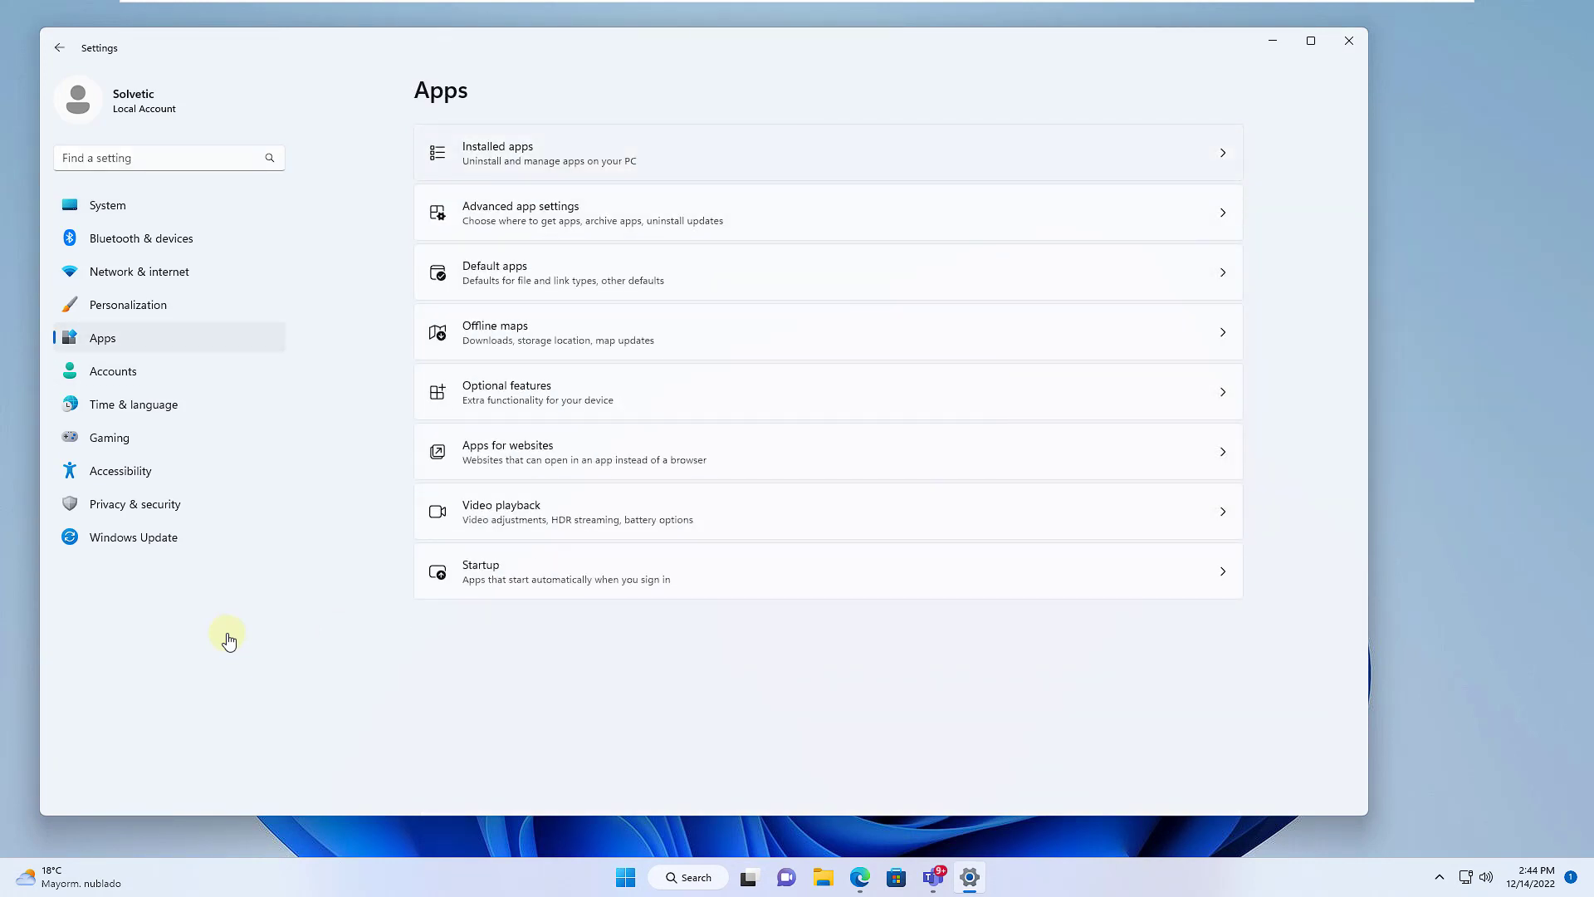
key(Tab)
key(Return)
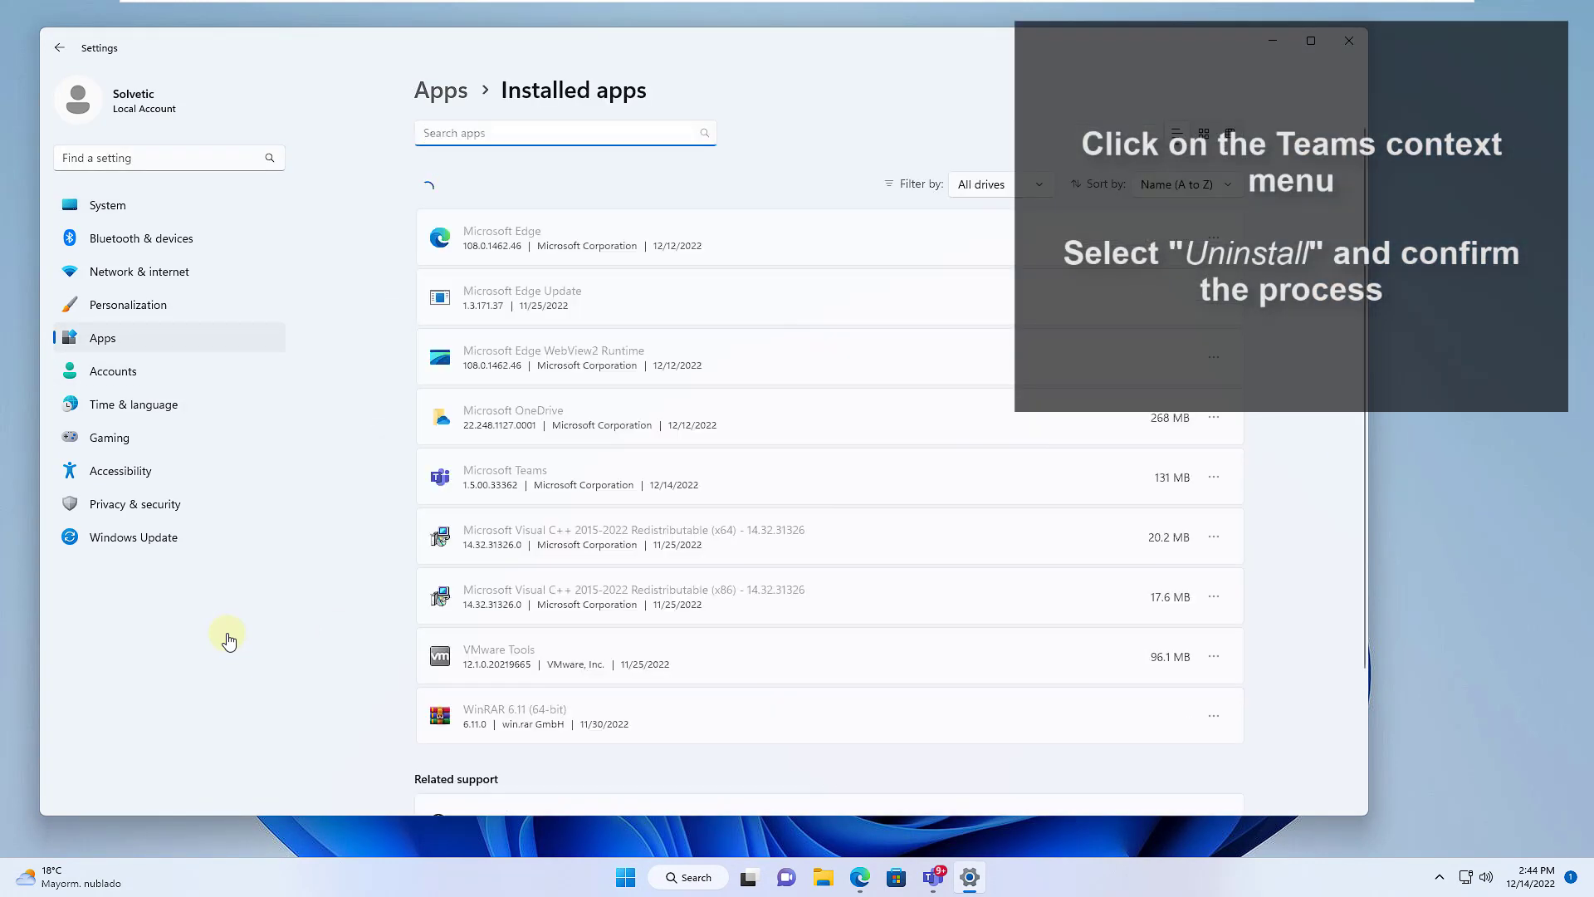
Uninstall the 232 MB Microsoft Teams app dated 11/25/2022 and close the Windows settings.
scroll(1336, 399, down, 5)
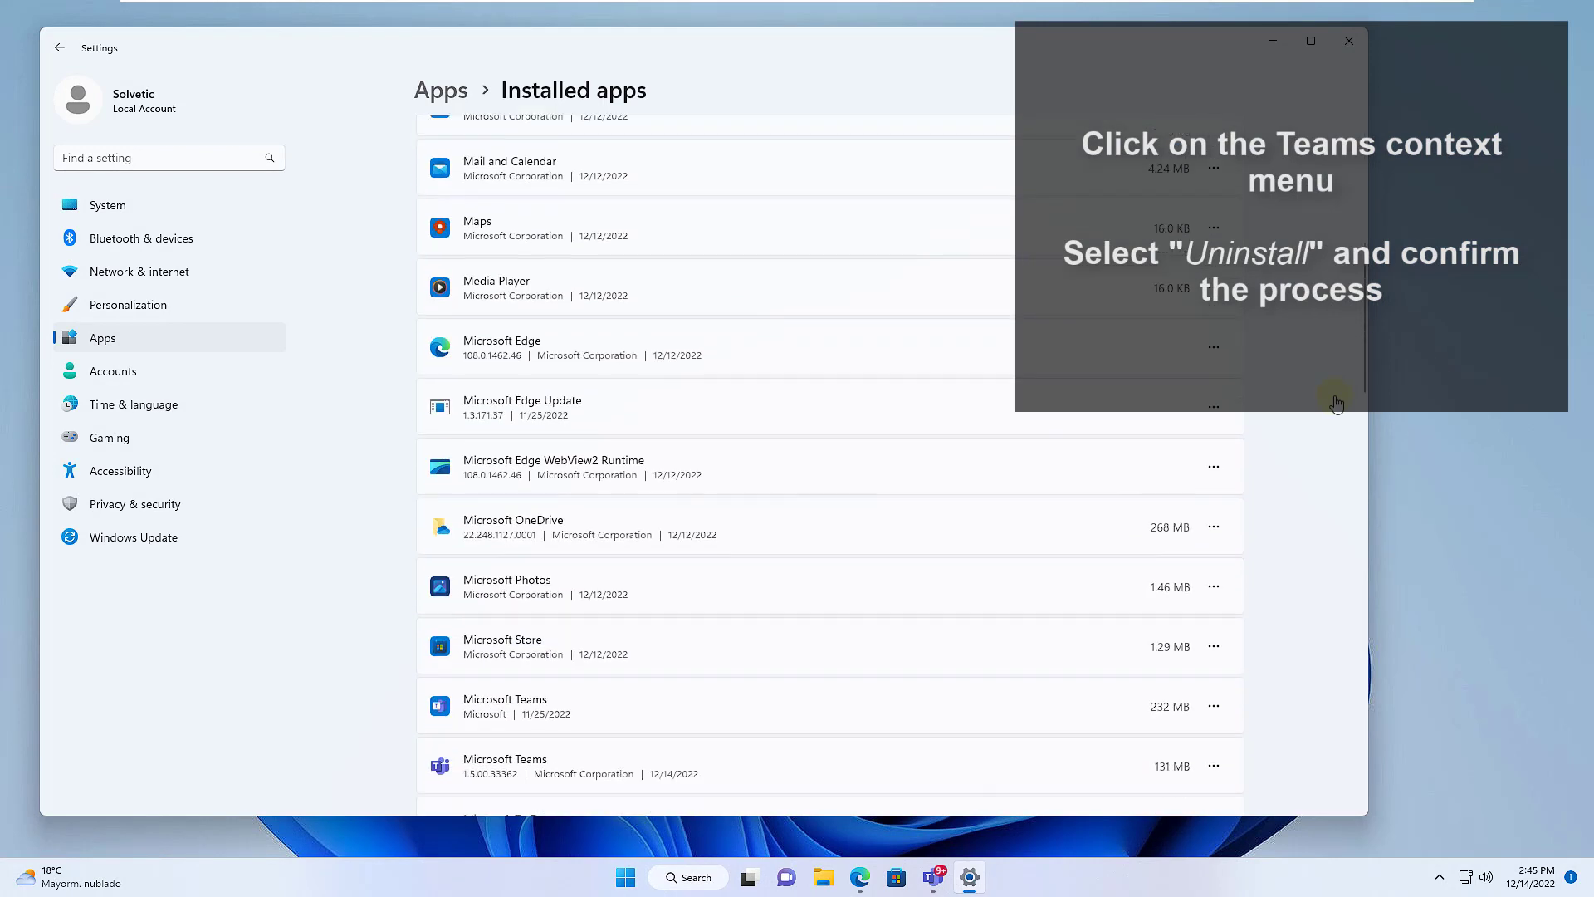
scroll(1336, 403, down, 3)
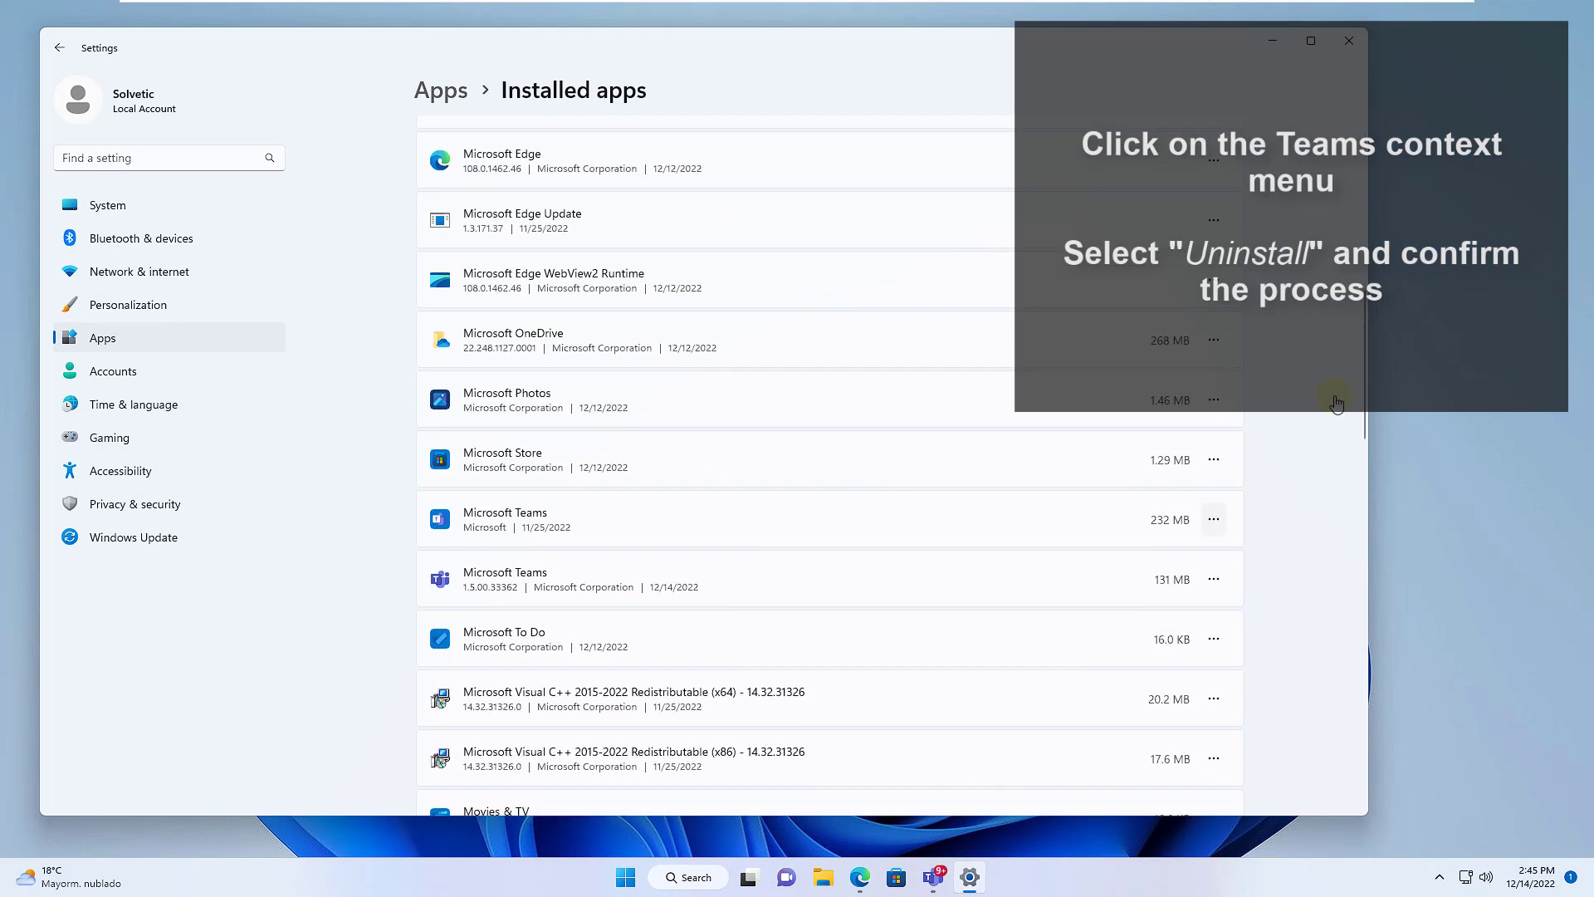
key(Return)
key(Down)
key(Return)
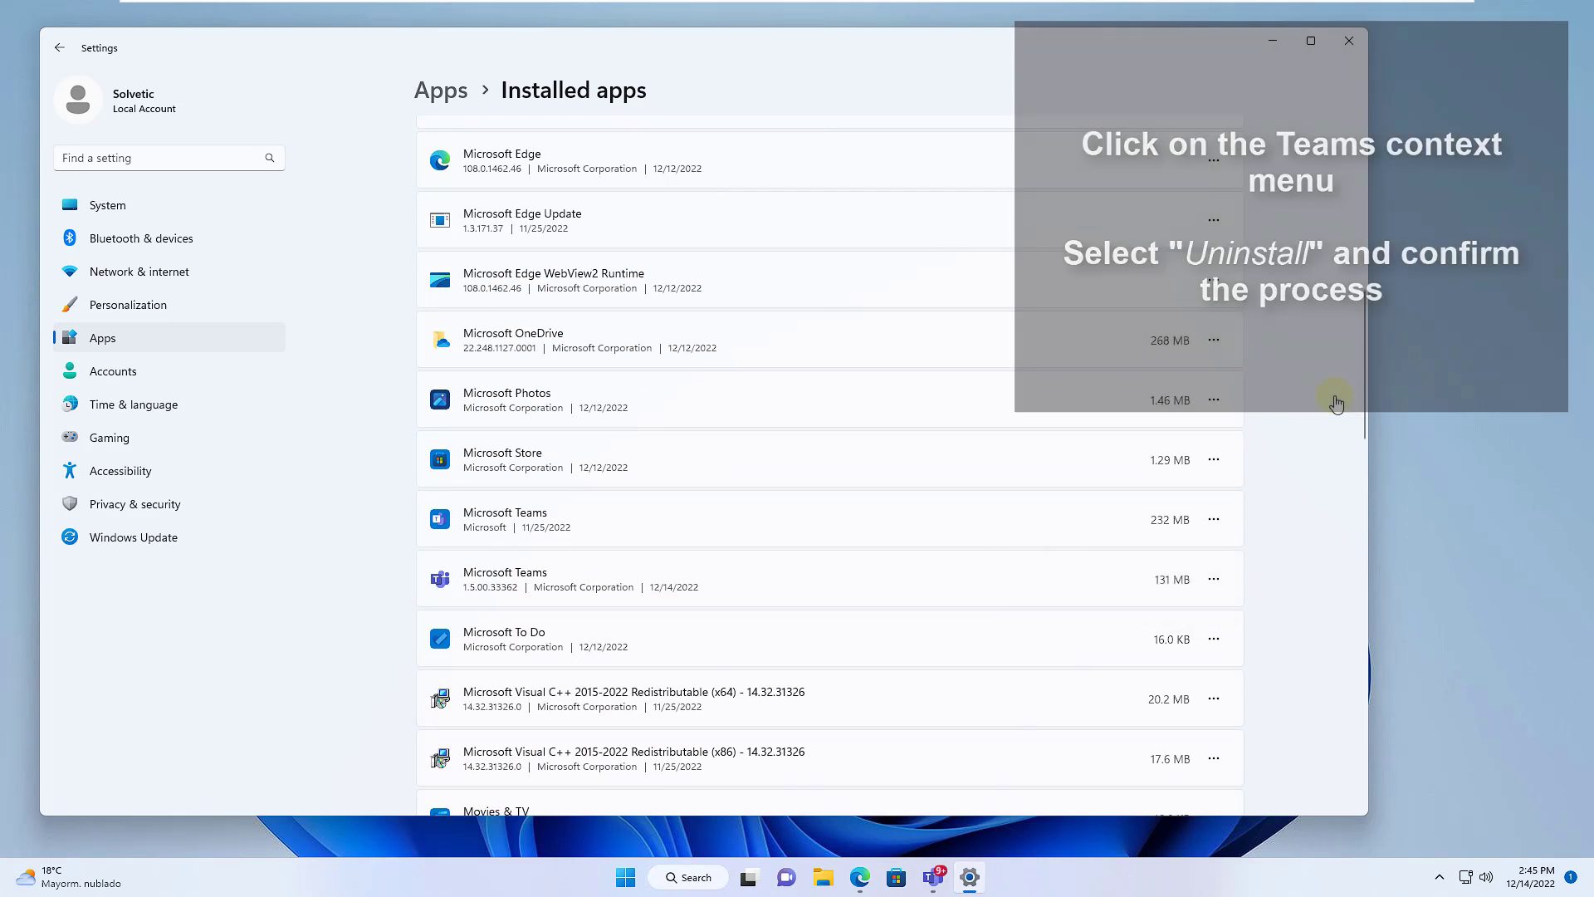
key(Return)
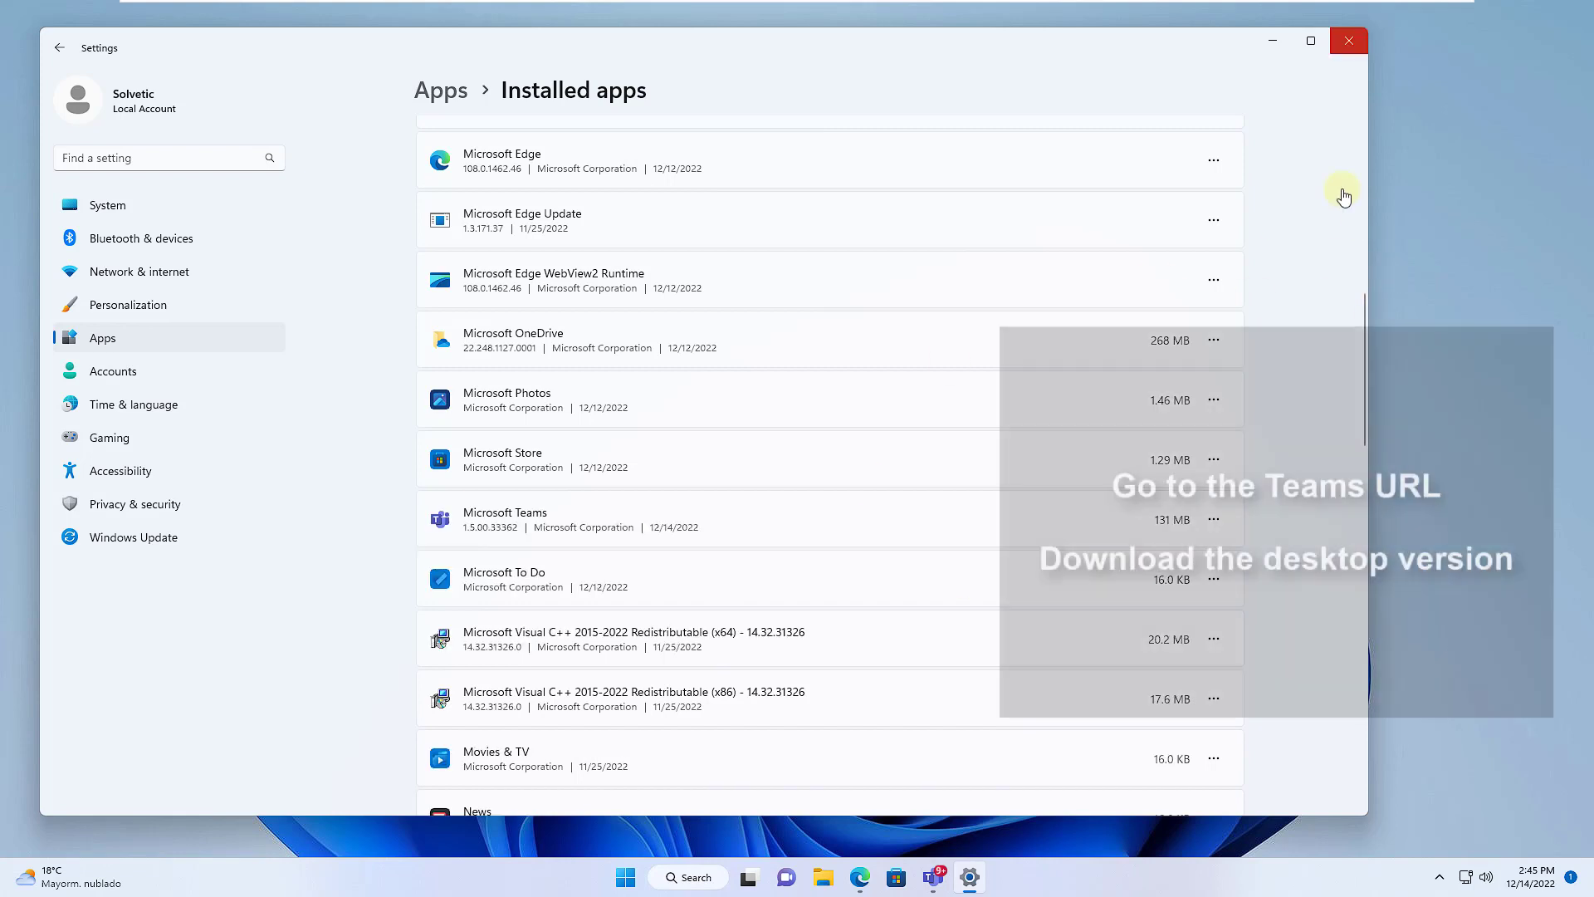
key(alt+F4)
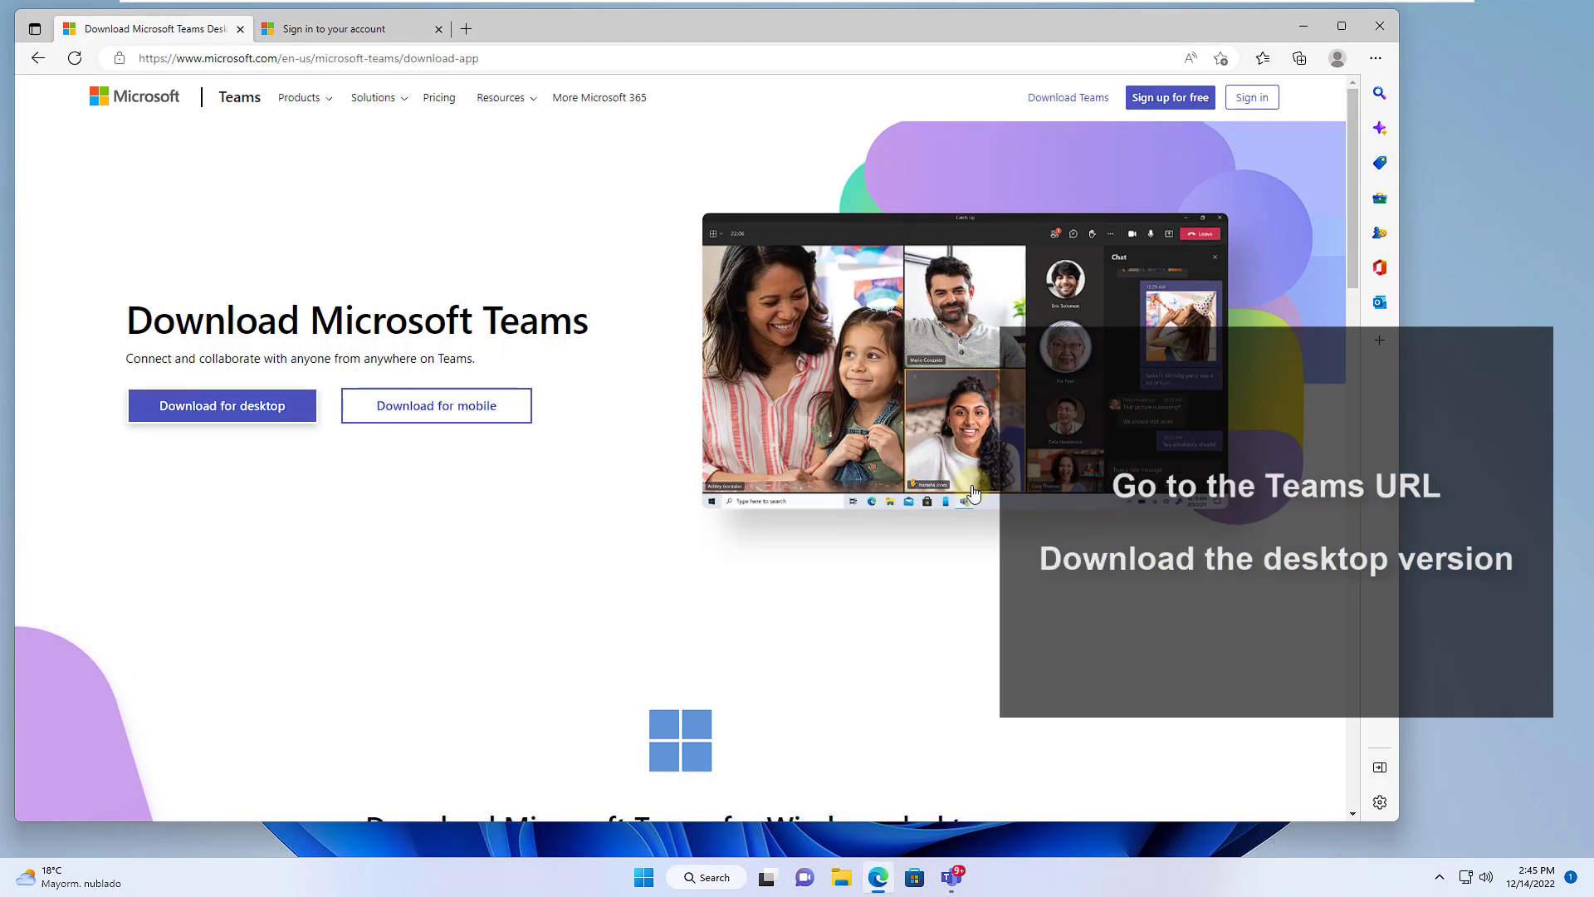
Download the Windows desktop version of Teams for home or small business from Microsoft's download page.
key(Return)
key(Tab)
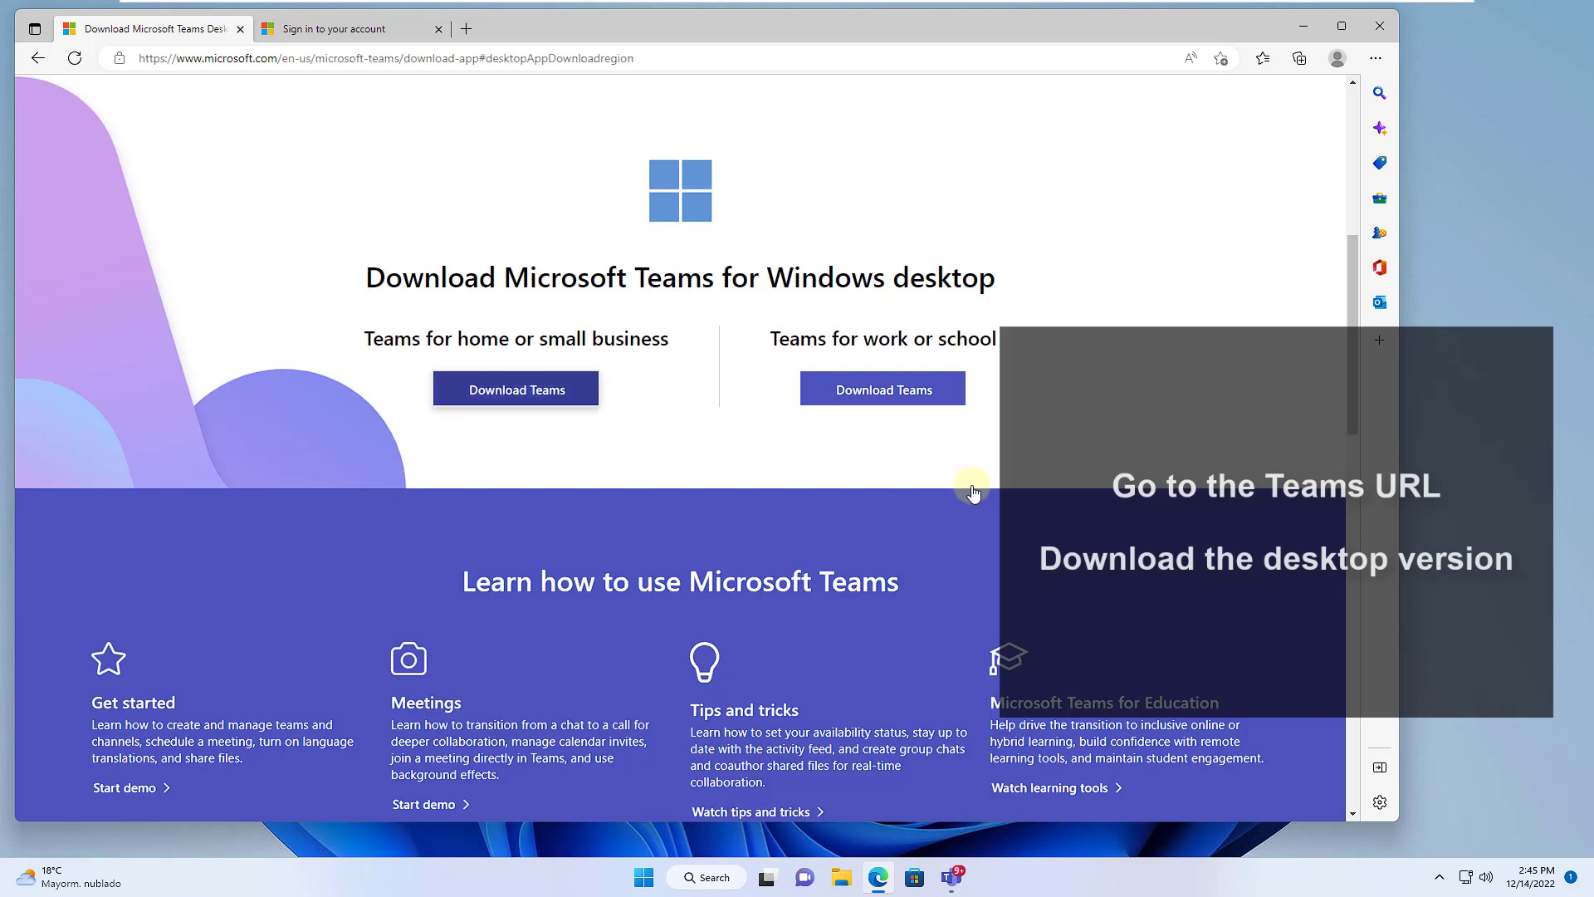
key(Return)
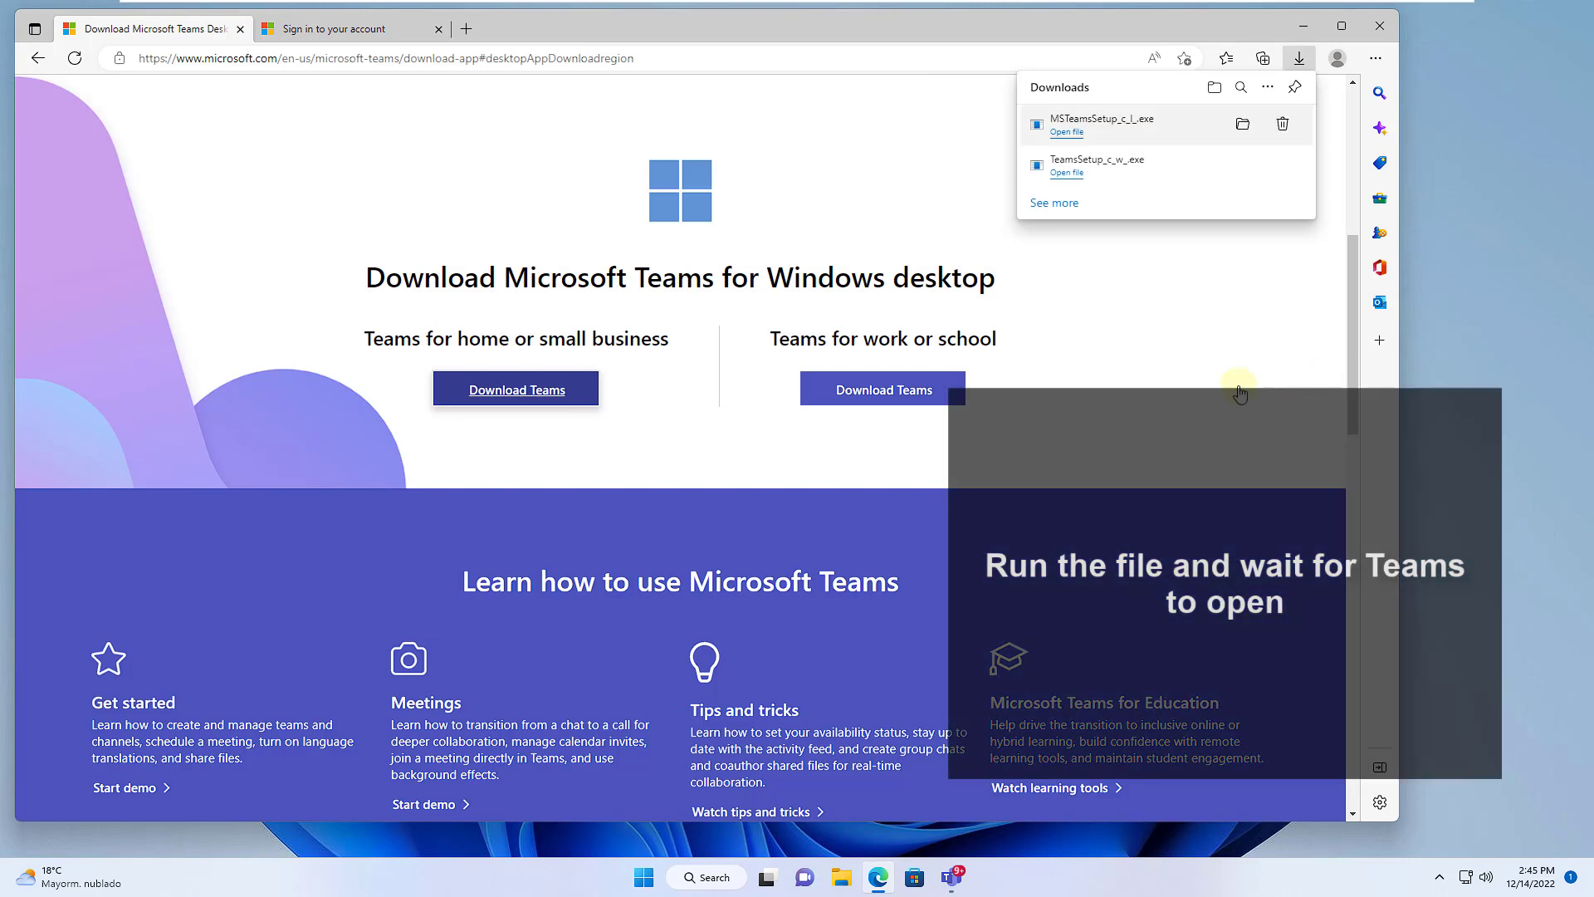
Run the downloaded MSTeamsSetup_c_l_.exe installer, allow it to start, and close the Teams welcome window once it opens.
key(alt+r)
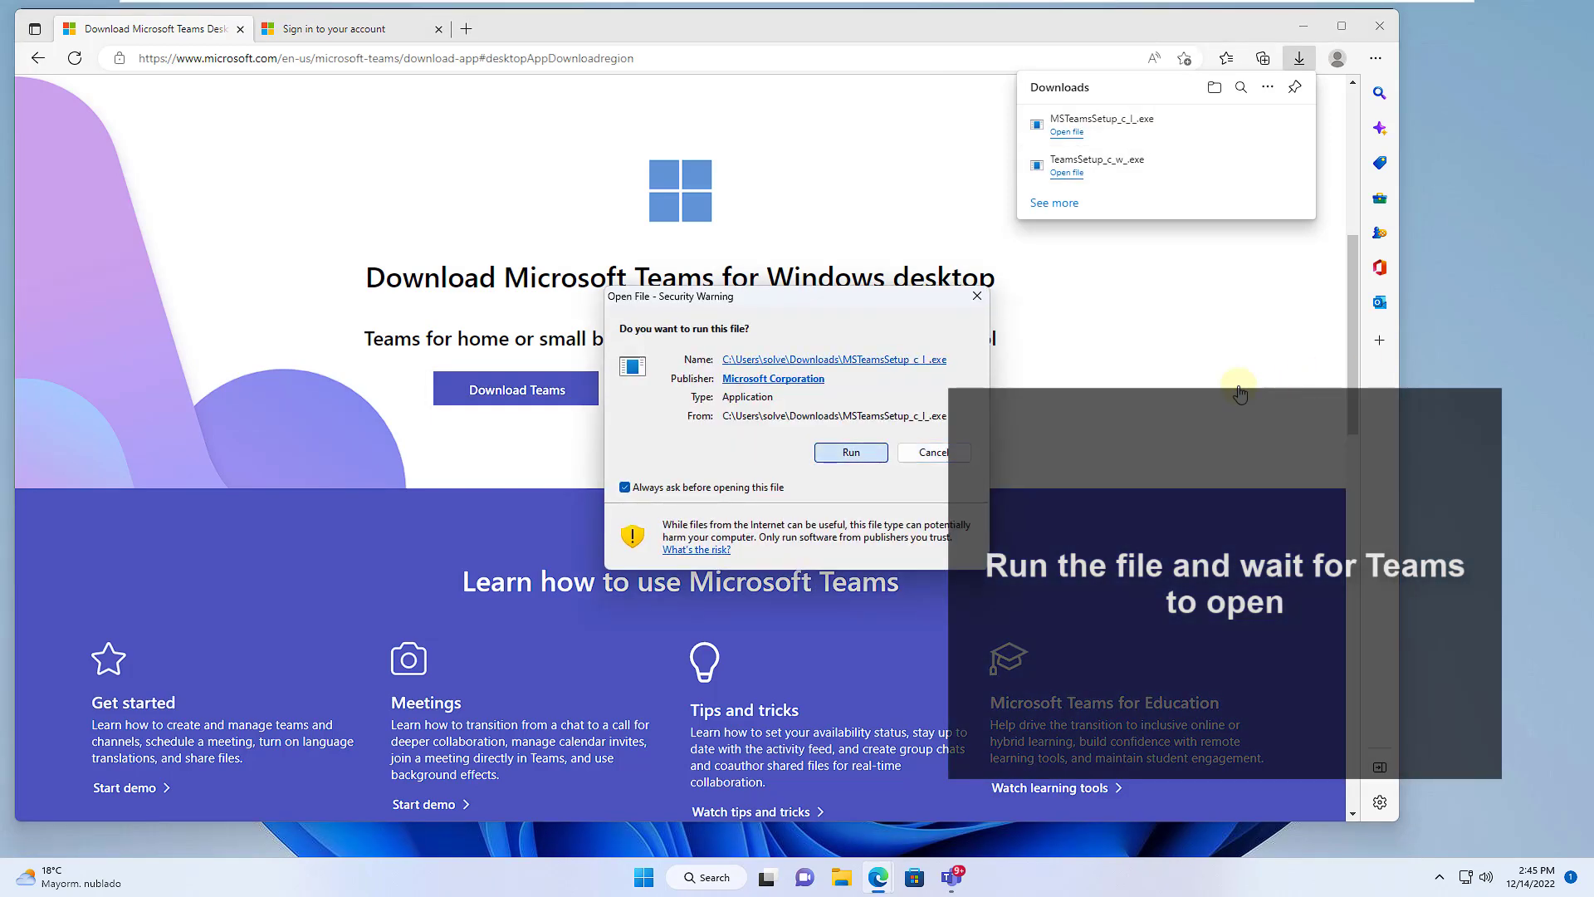
key(super+Down)
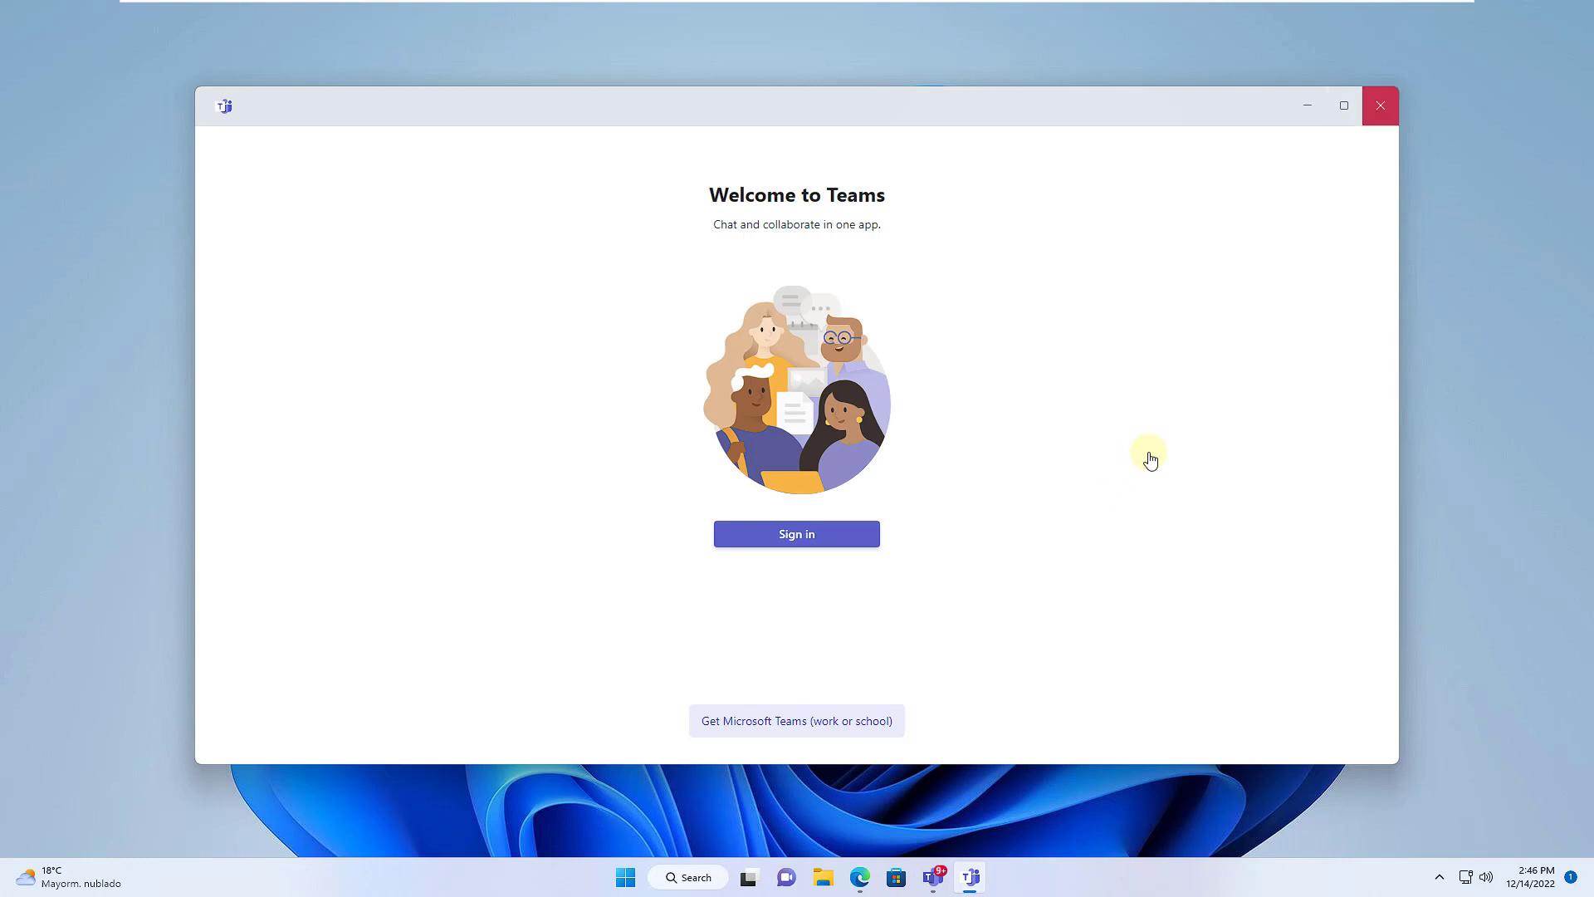
key(alt+F4)
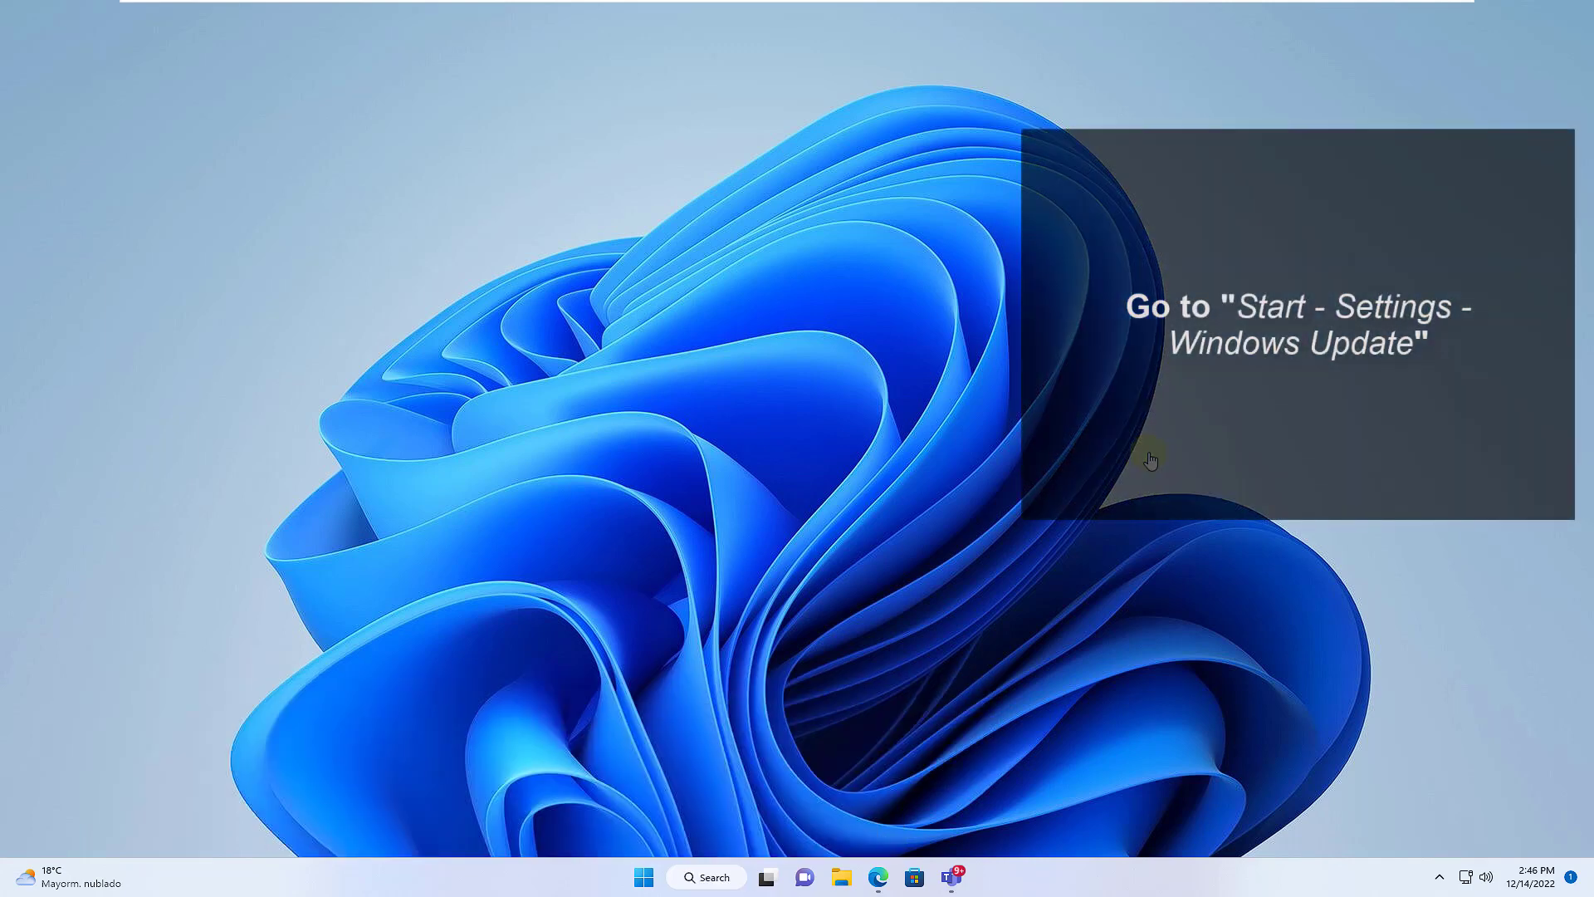
Open the optional updates in the advanced options of Windows Update and check for microphone updates.
key(super)
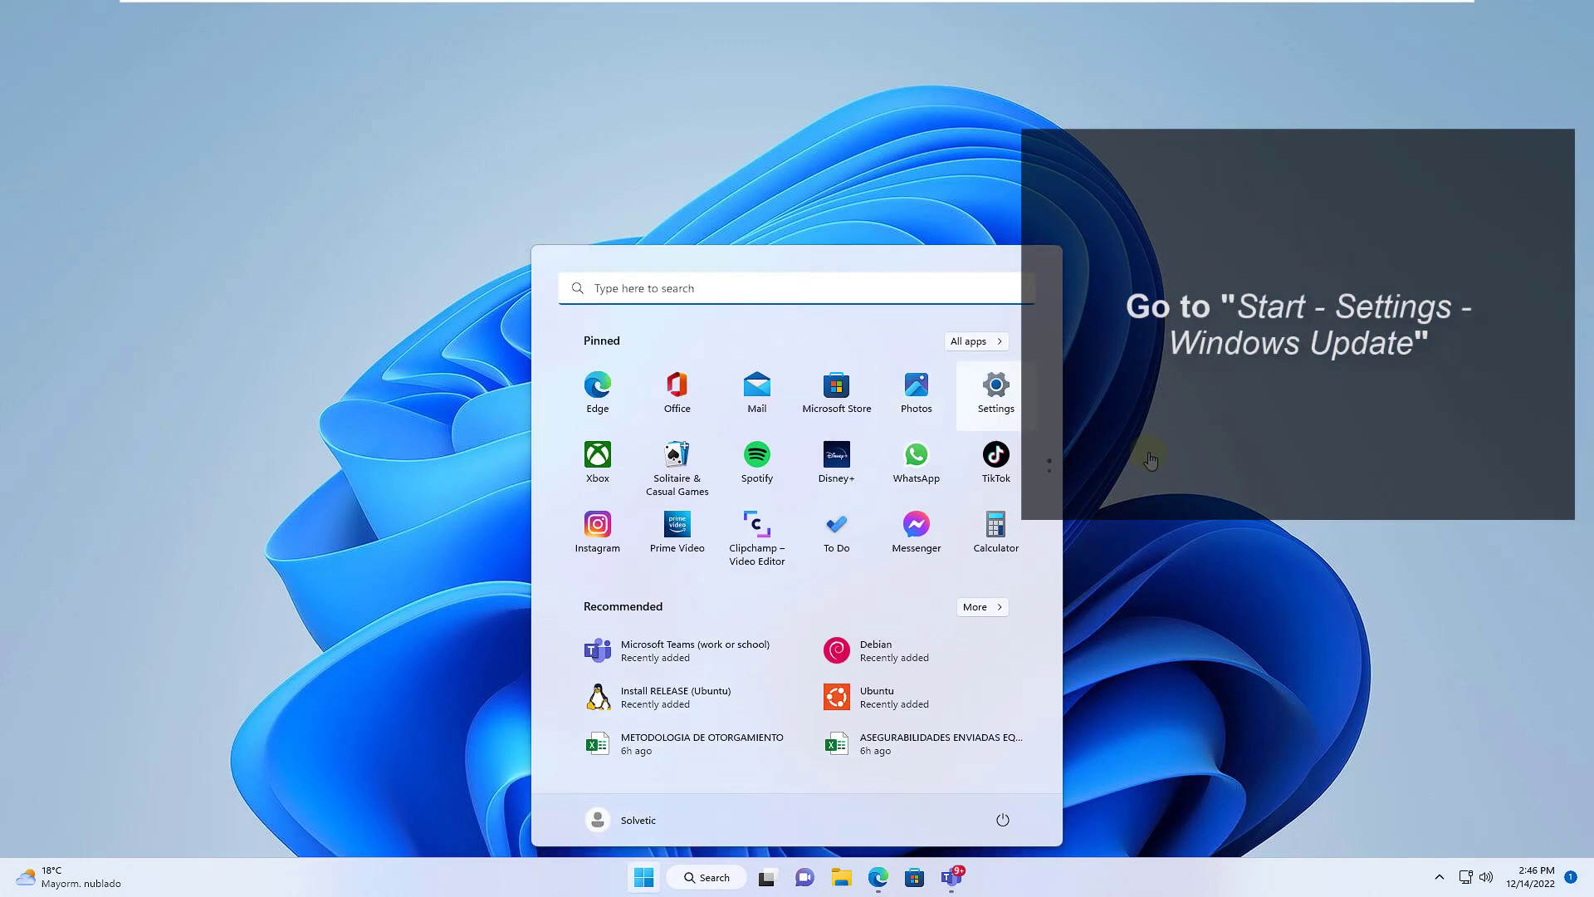
key(super+i)
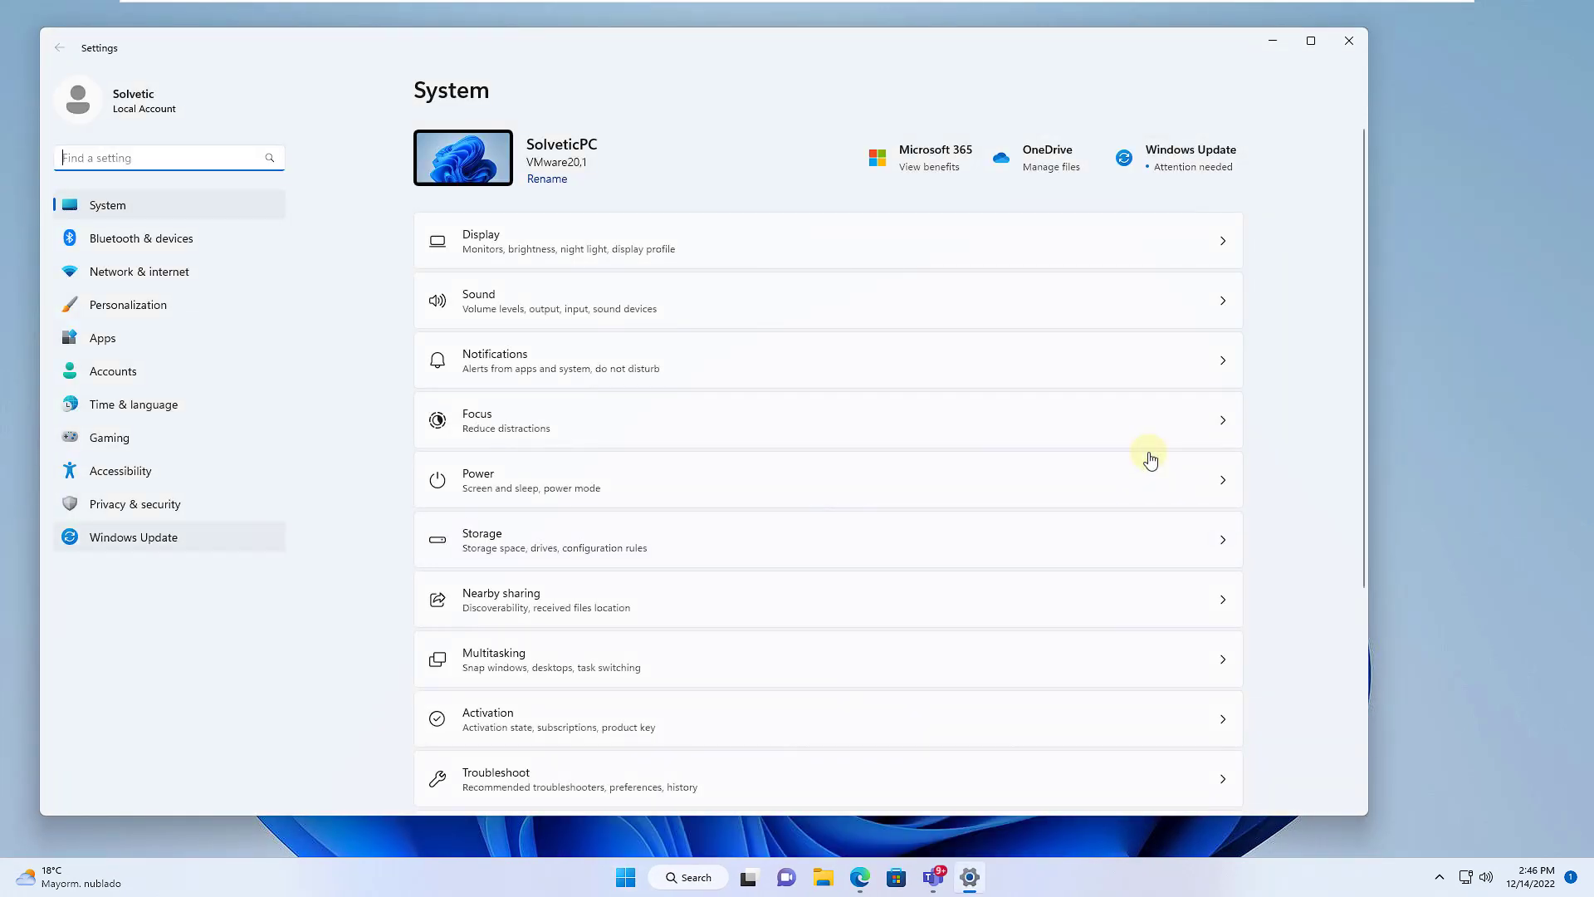
key(Return)
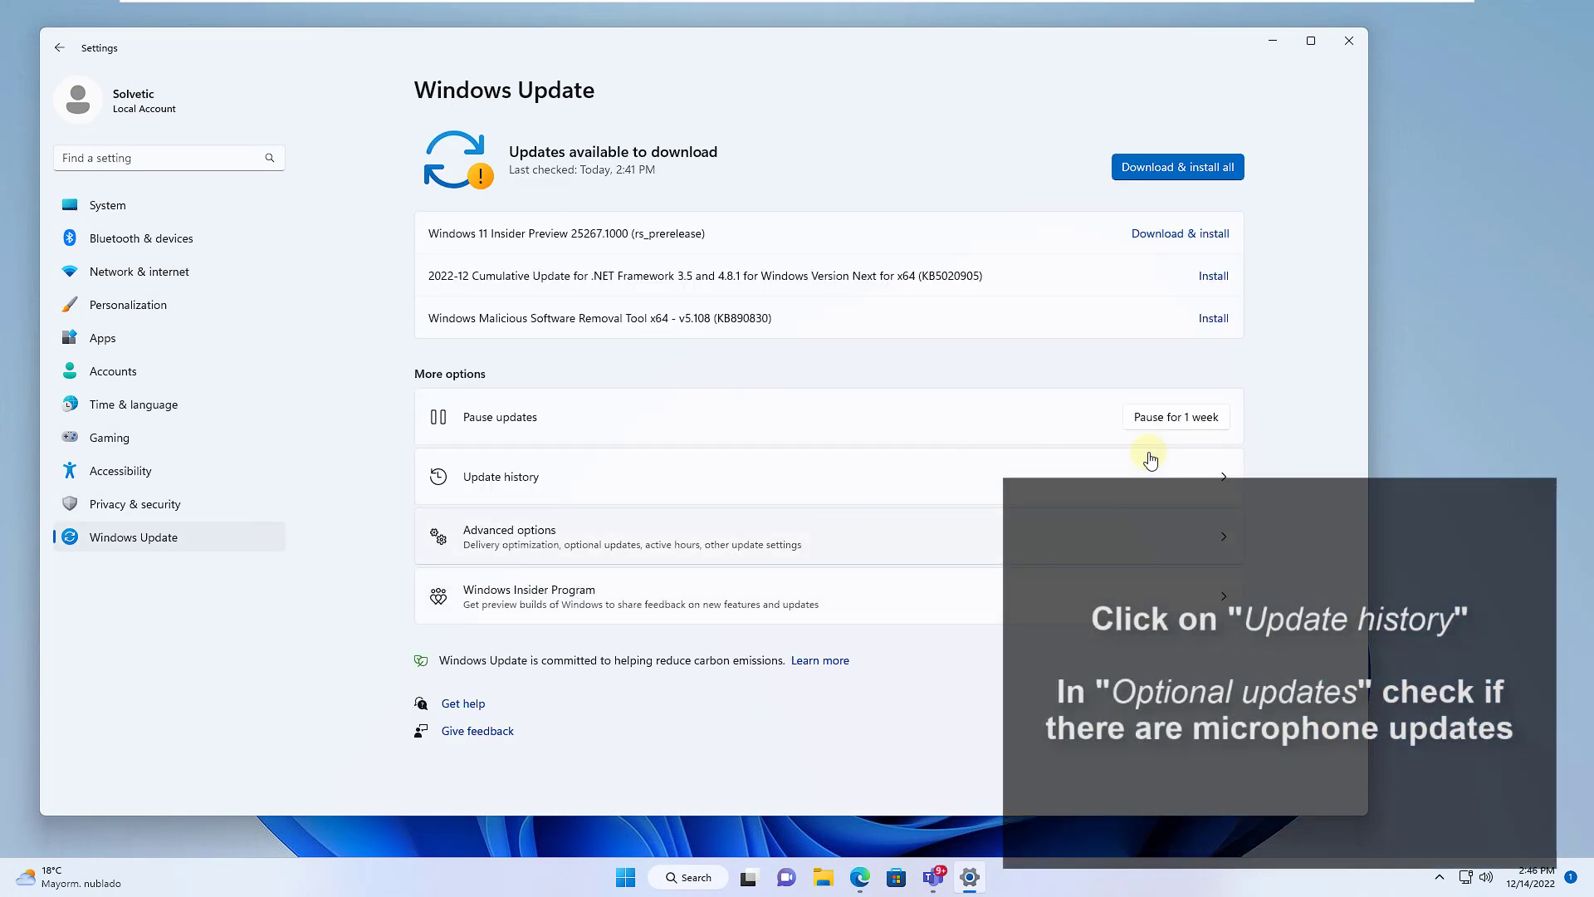
key(Return)
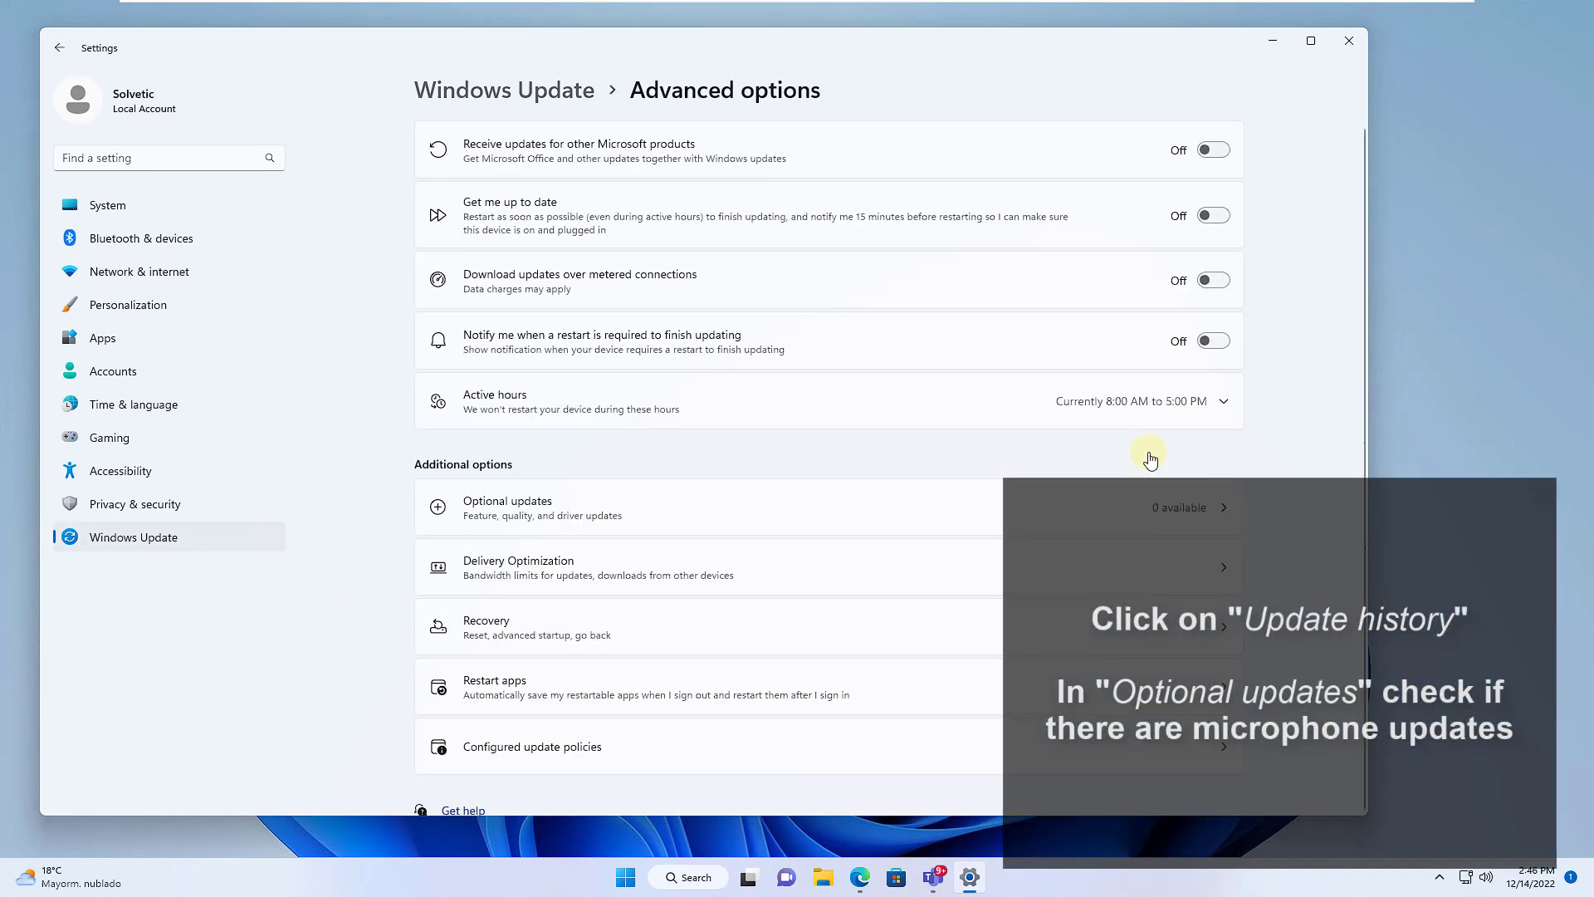
key(Return)
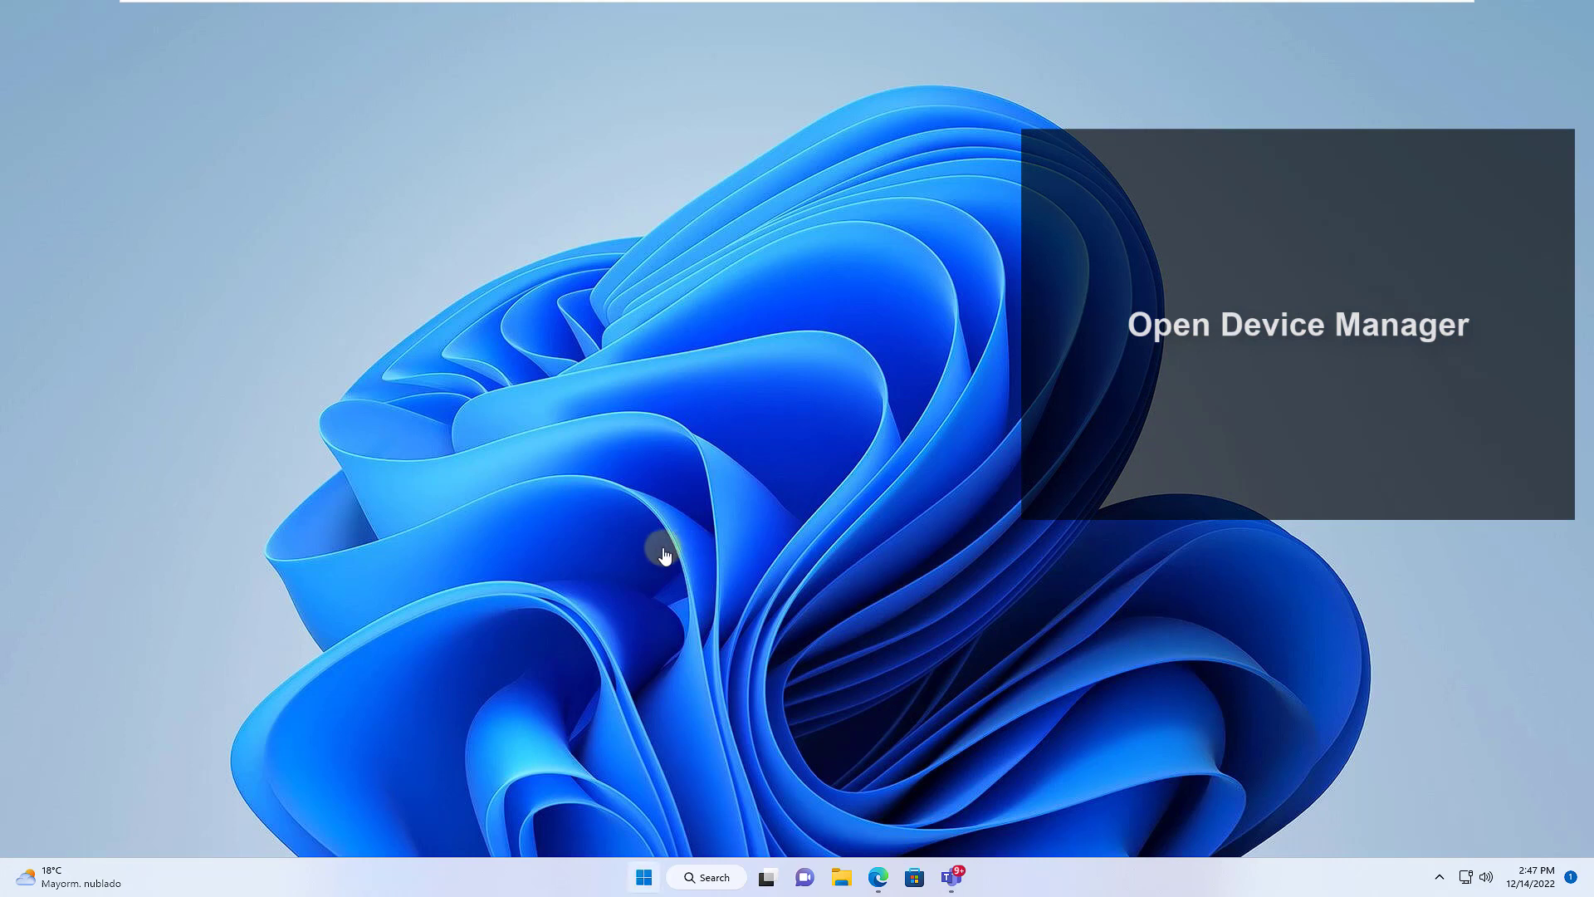
Open Device Manager and uninstall the FaceCam 1000X device under Sound, video and game controllers.
key(super+x)
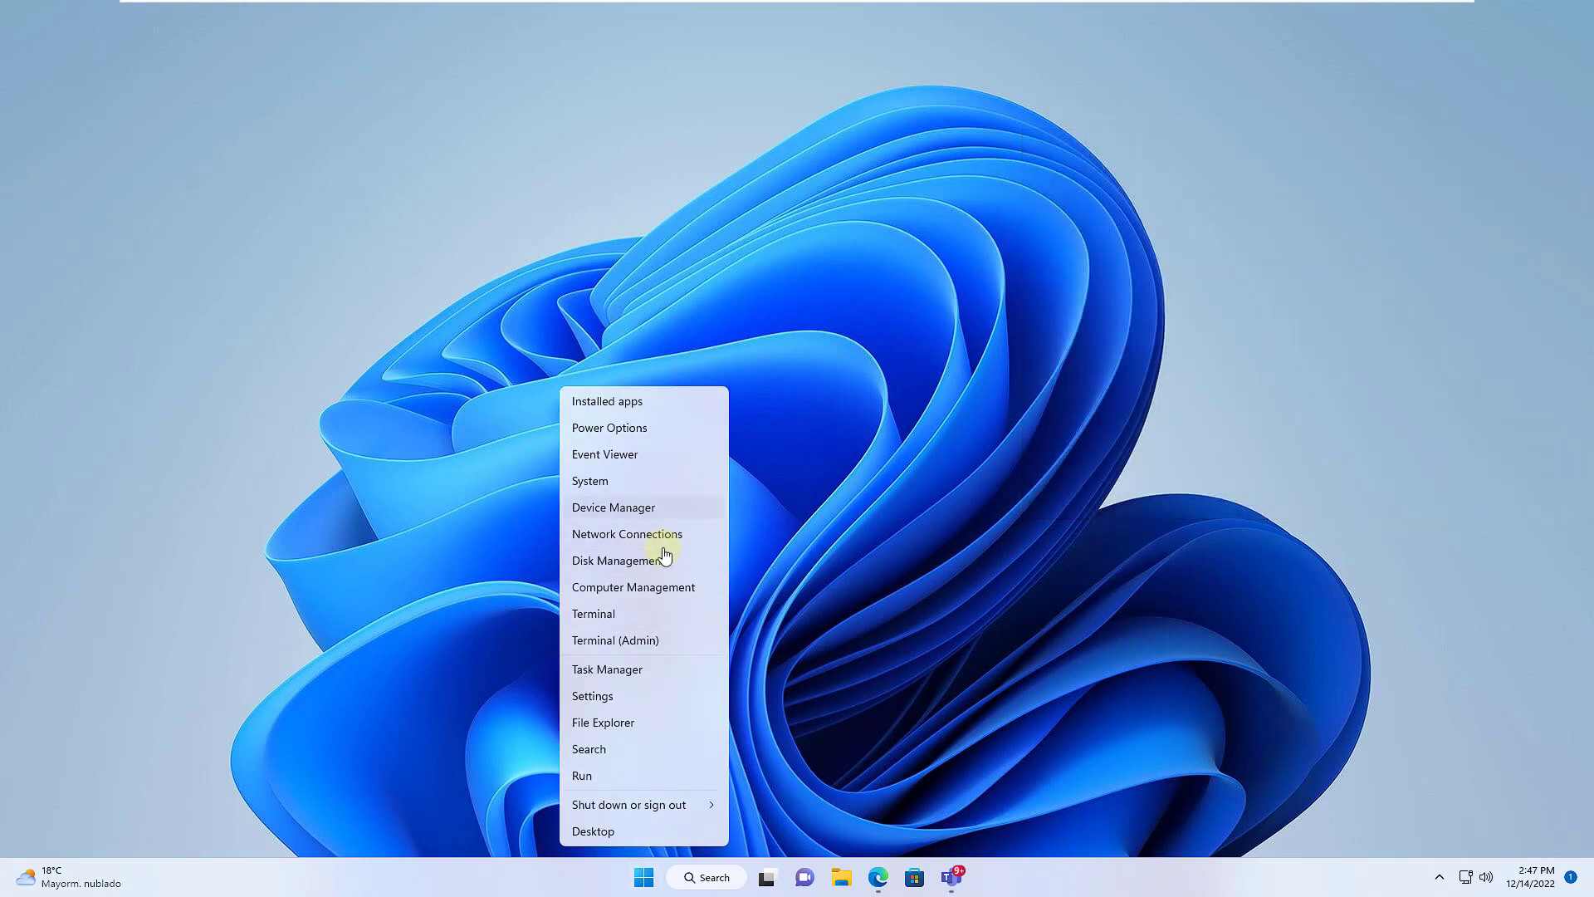
key(m)
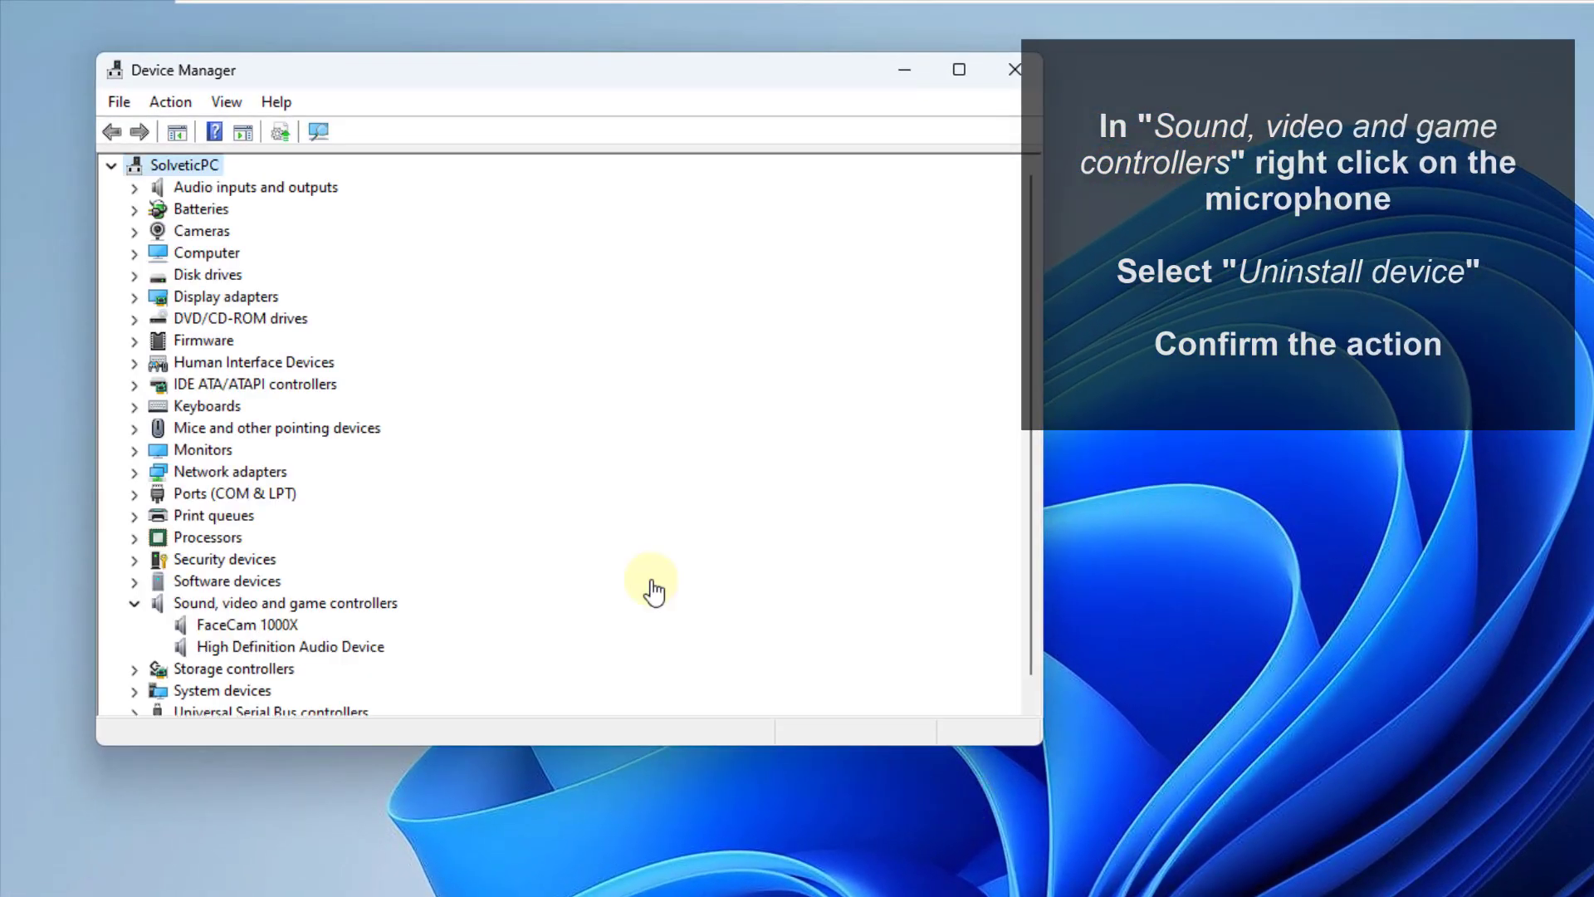
key(shift+F10)
key(Down)
key(Down)
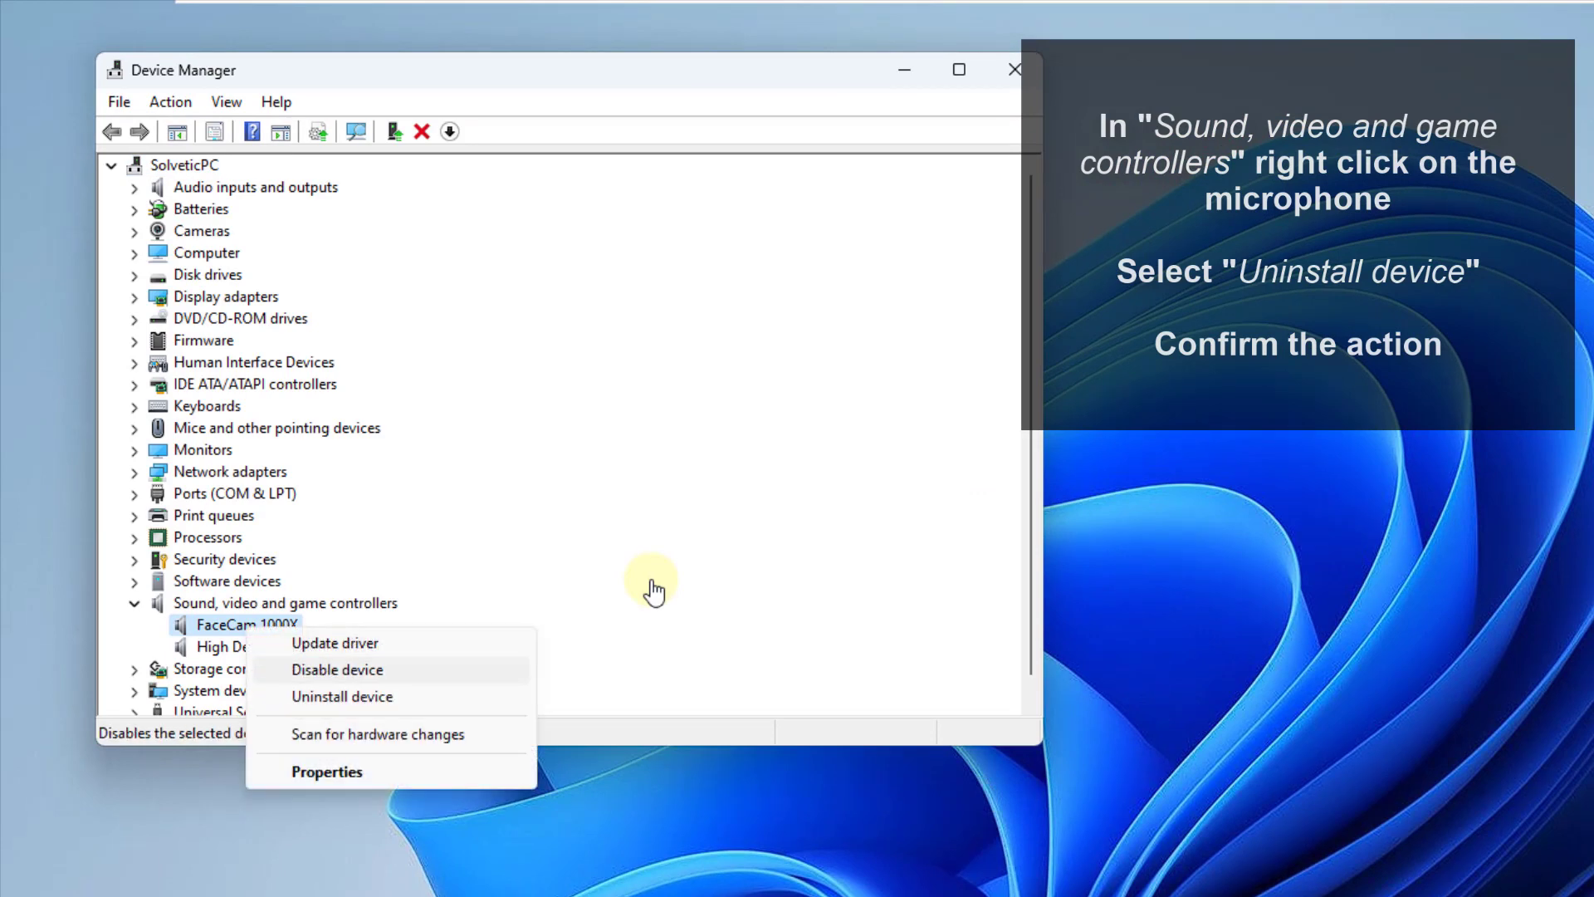
key(Down)
key(Return)
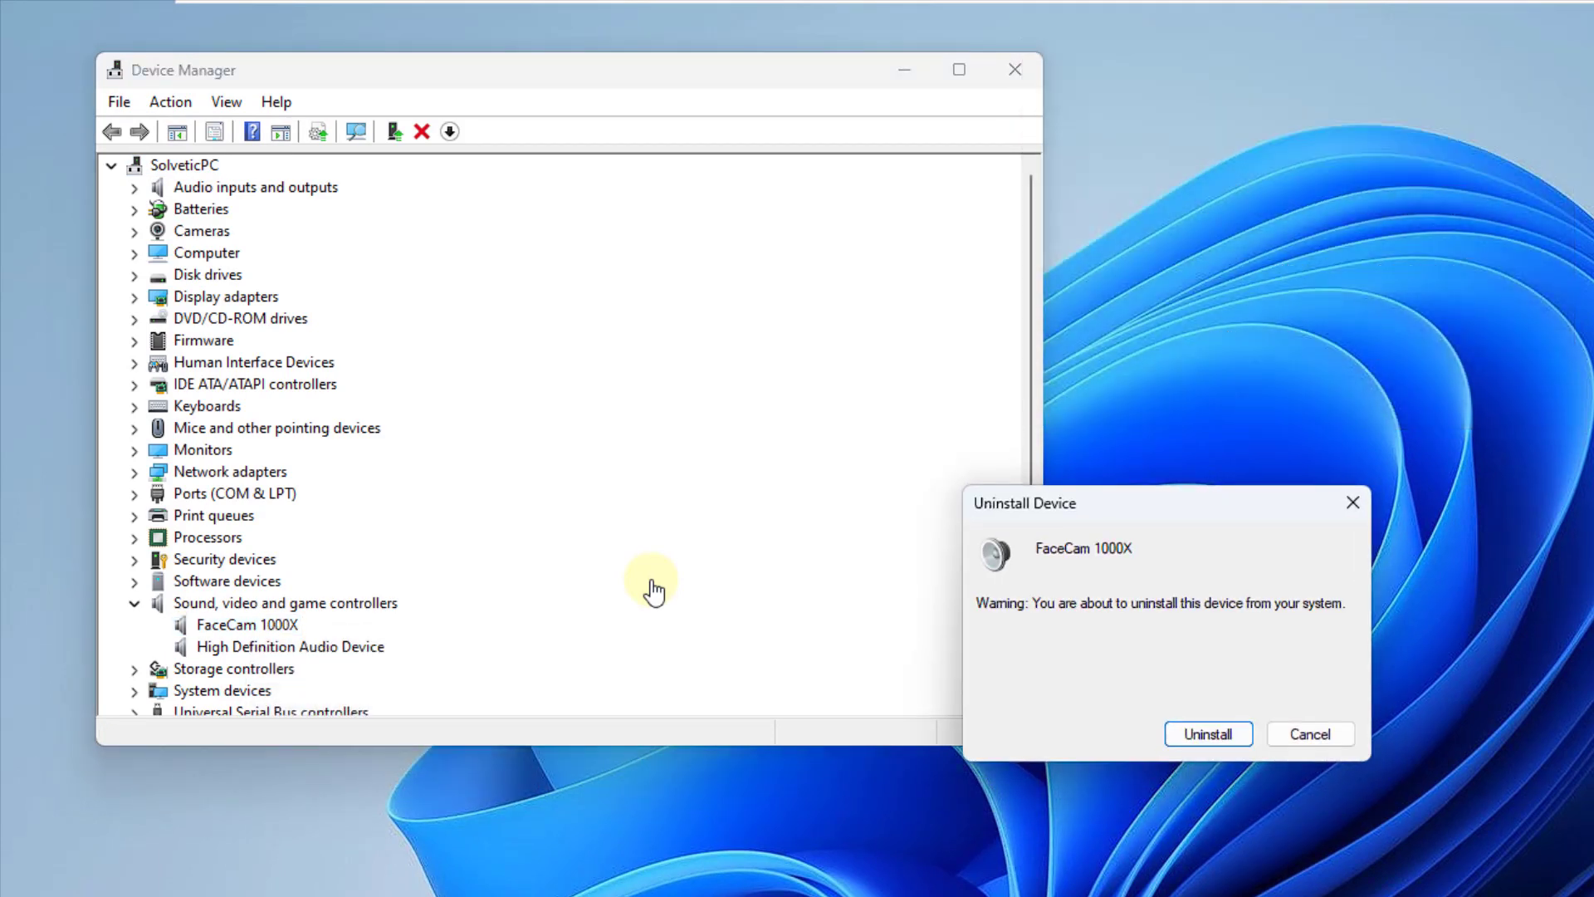
key(Return)
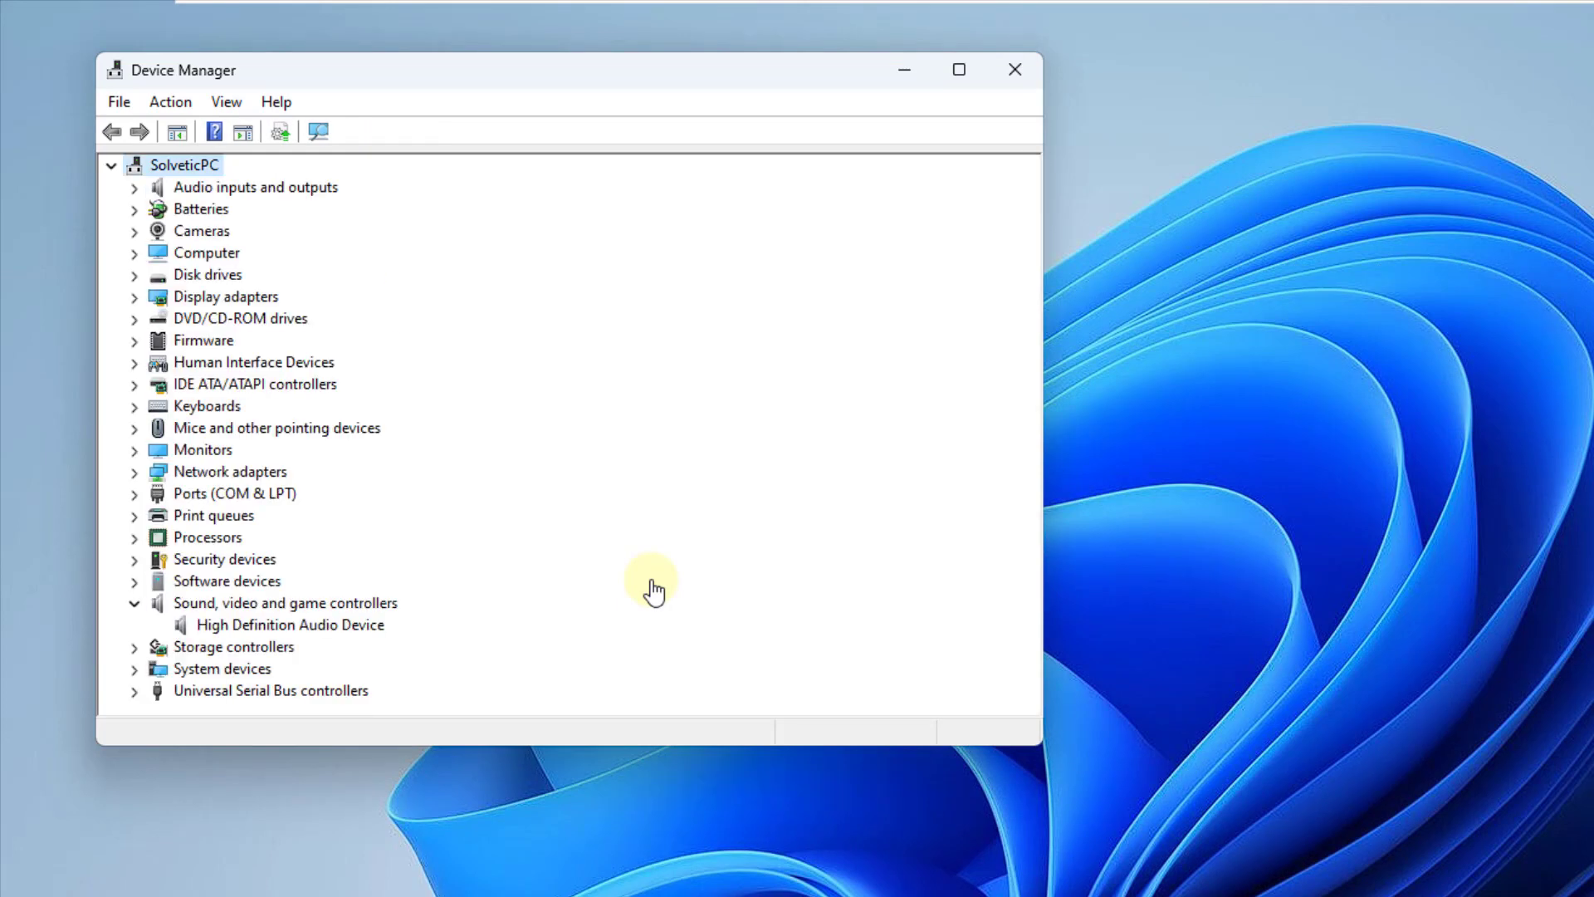
Scan for hardware changes in Device Manager to reinstall the removed FaceCam 1000X microphone.
key(alt+a)
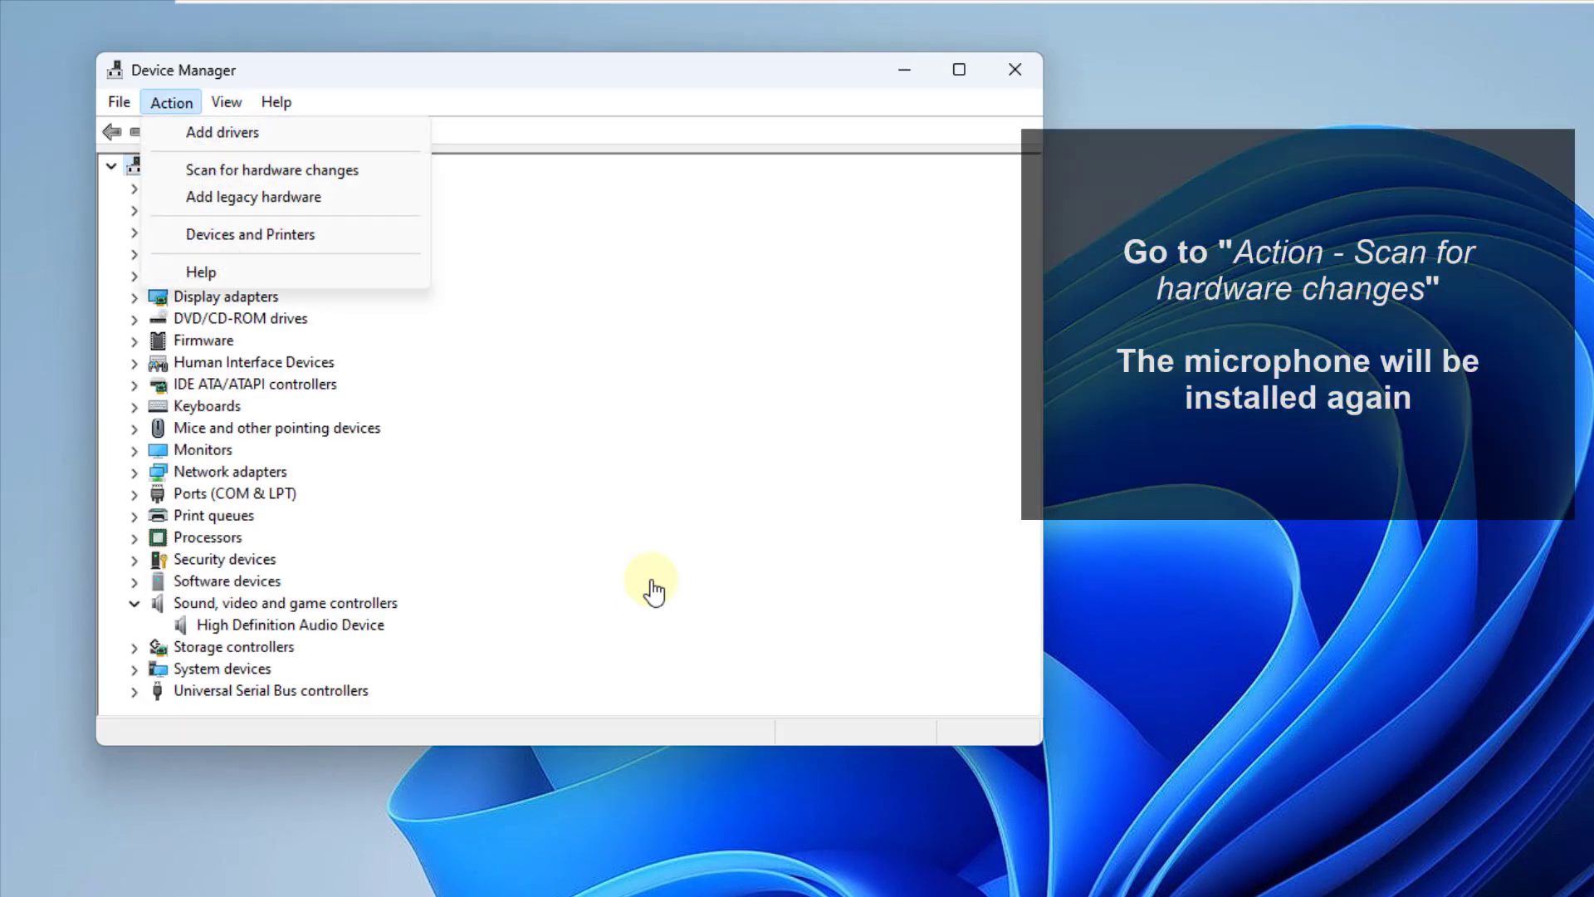
key(Down)
key(Down)
key(Return)
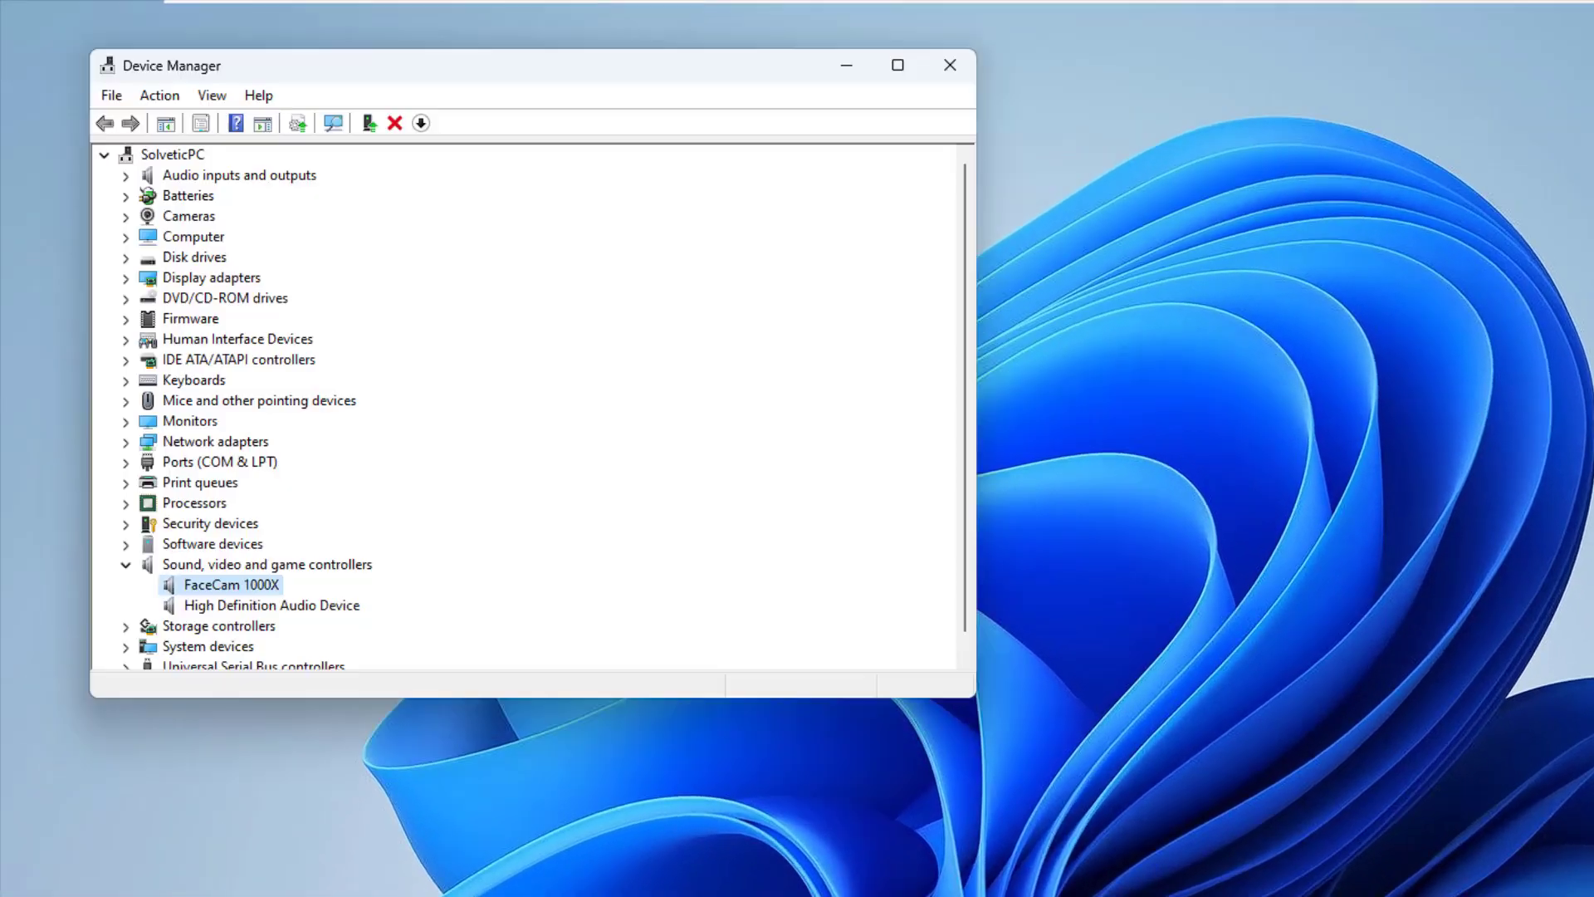
Check the FaceCam 1000X driver properties for the Roll Back Driver option, then close the properties and Device Manager.
key(Return)
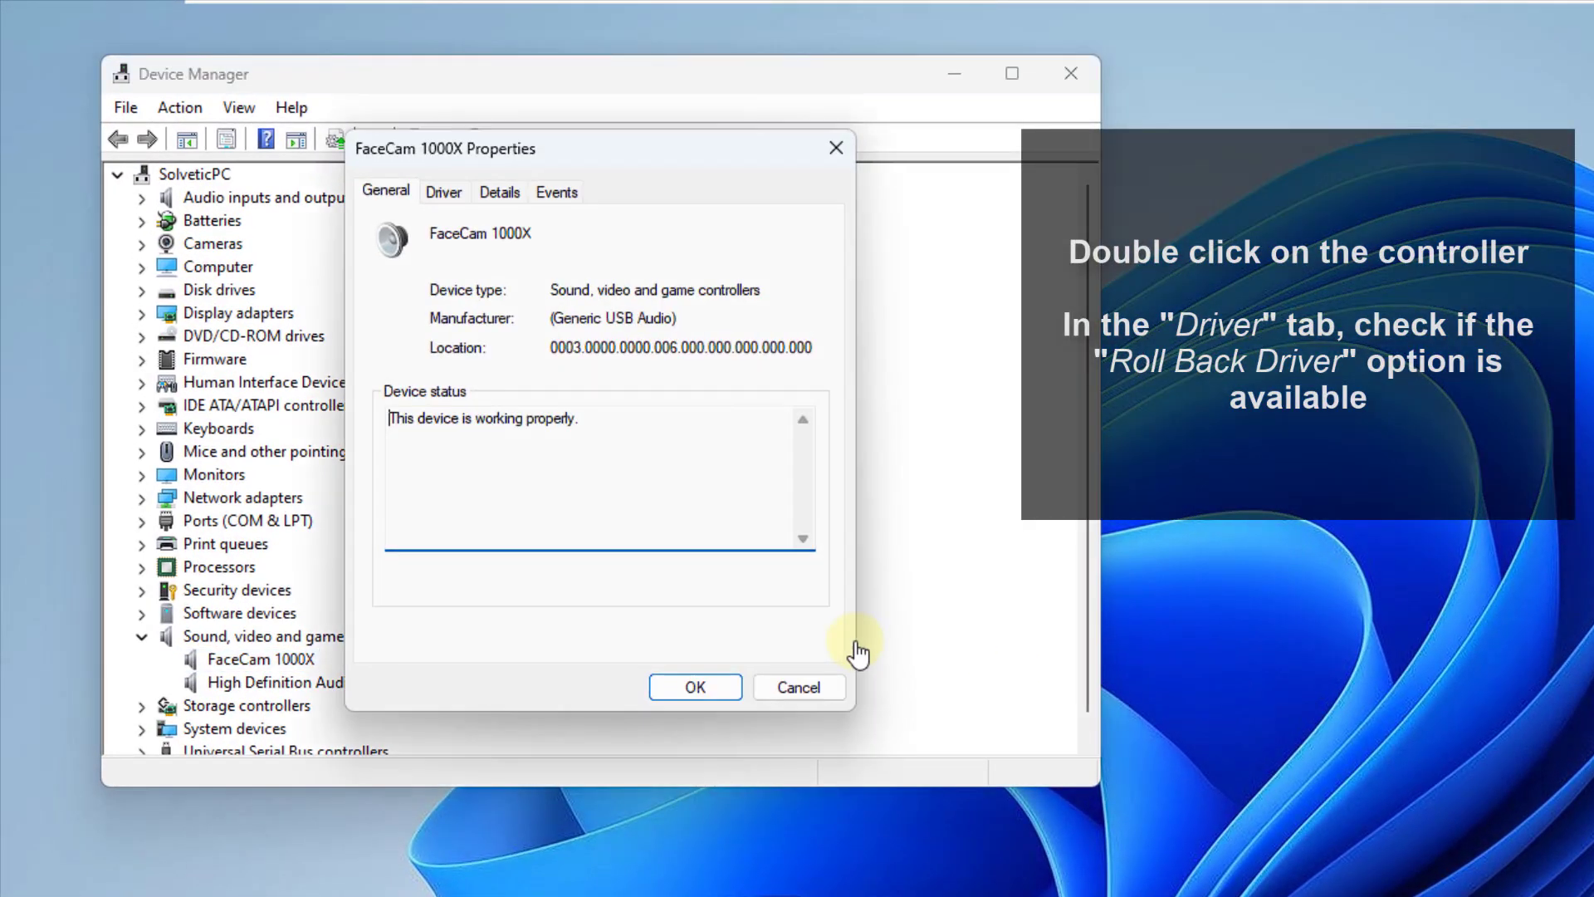
key(ctrl+Tab)
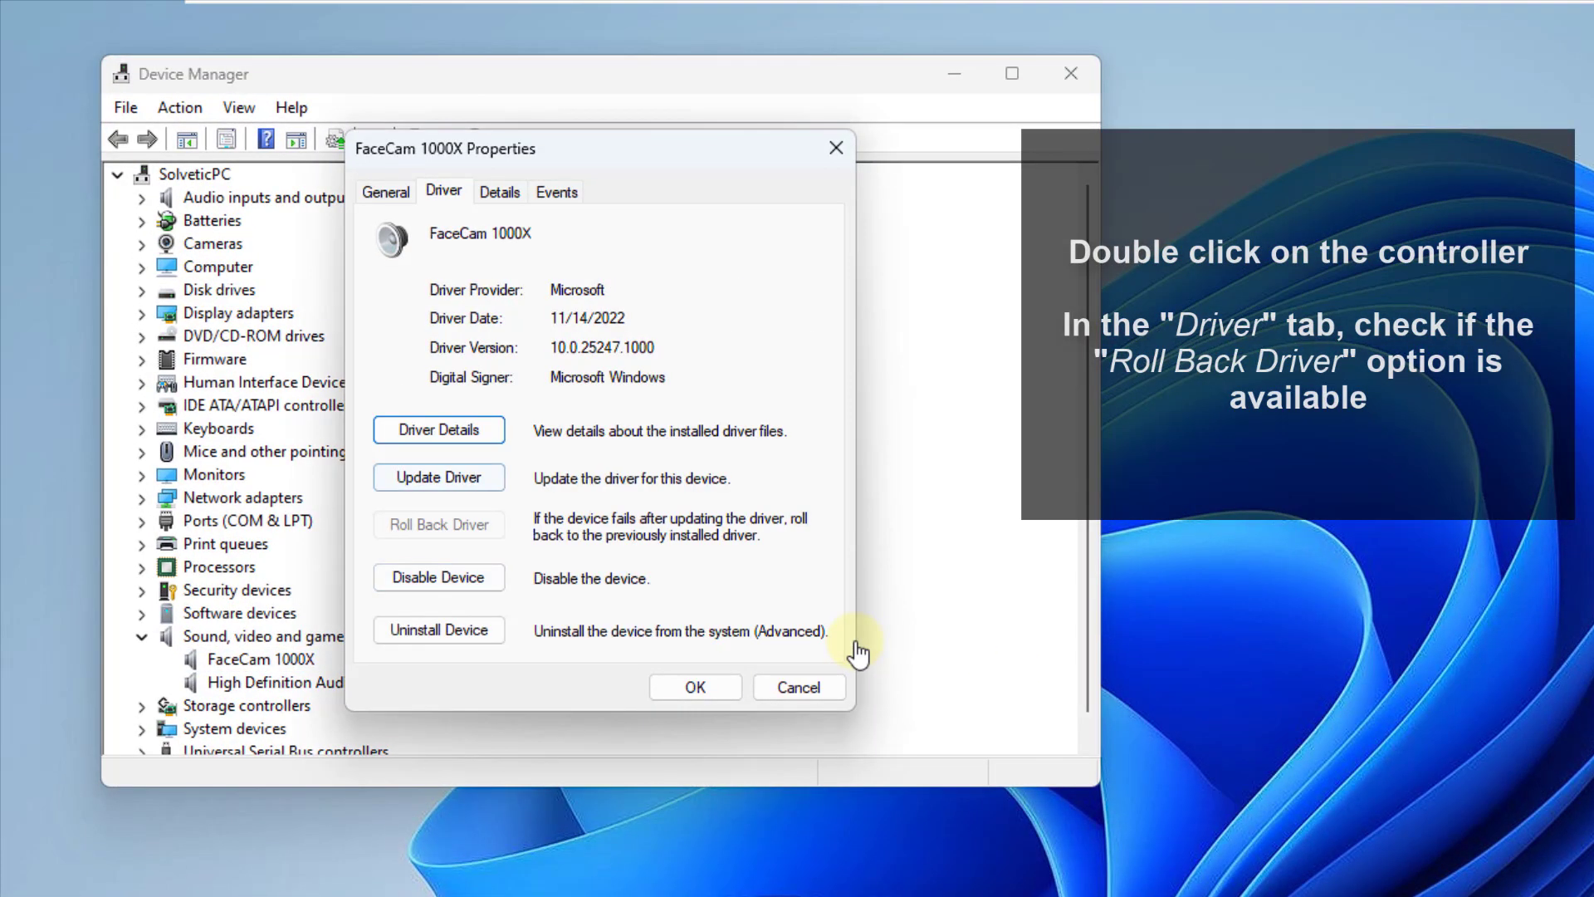
key(Return)
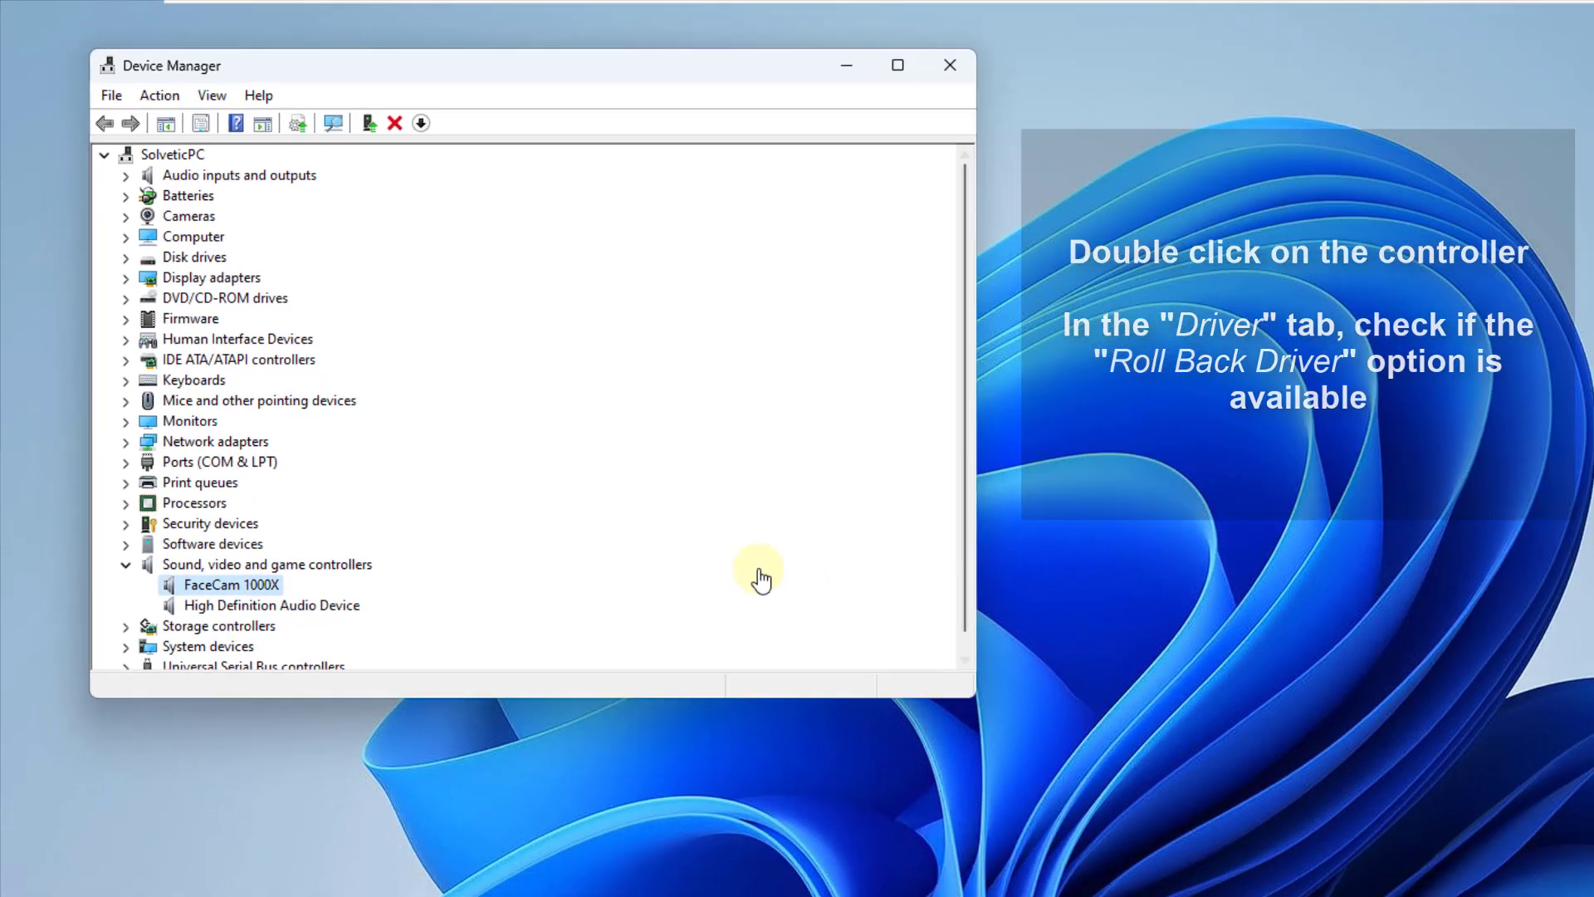
key(alt+F4)
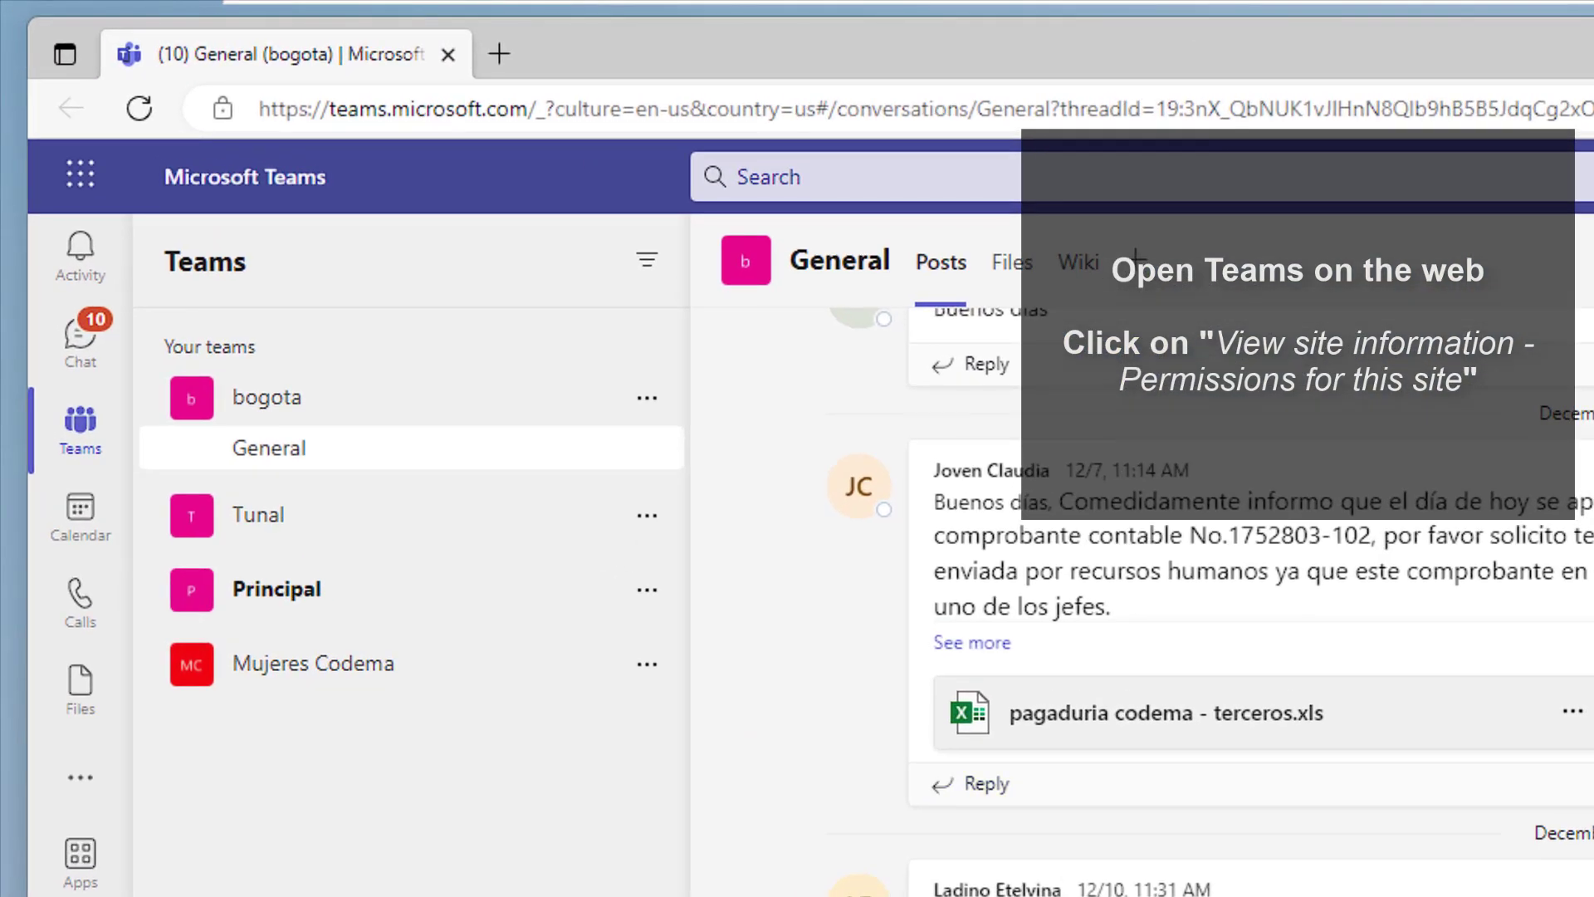
Set the microphone permission for teams.microsoft.com to Allow in the site permissions, then close the settings page and the browser.
click(223, 108)
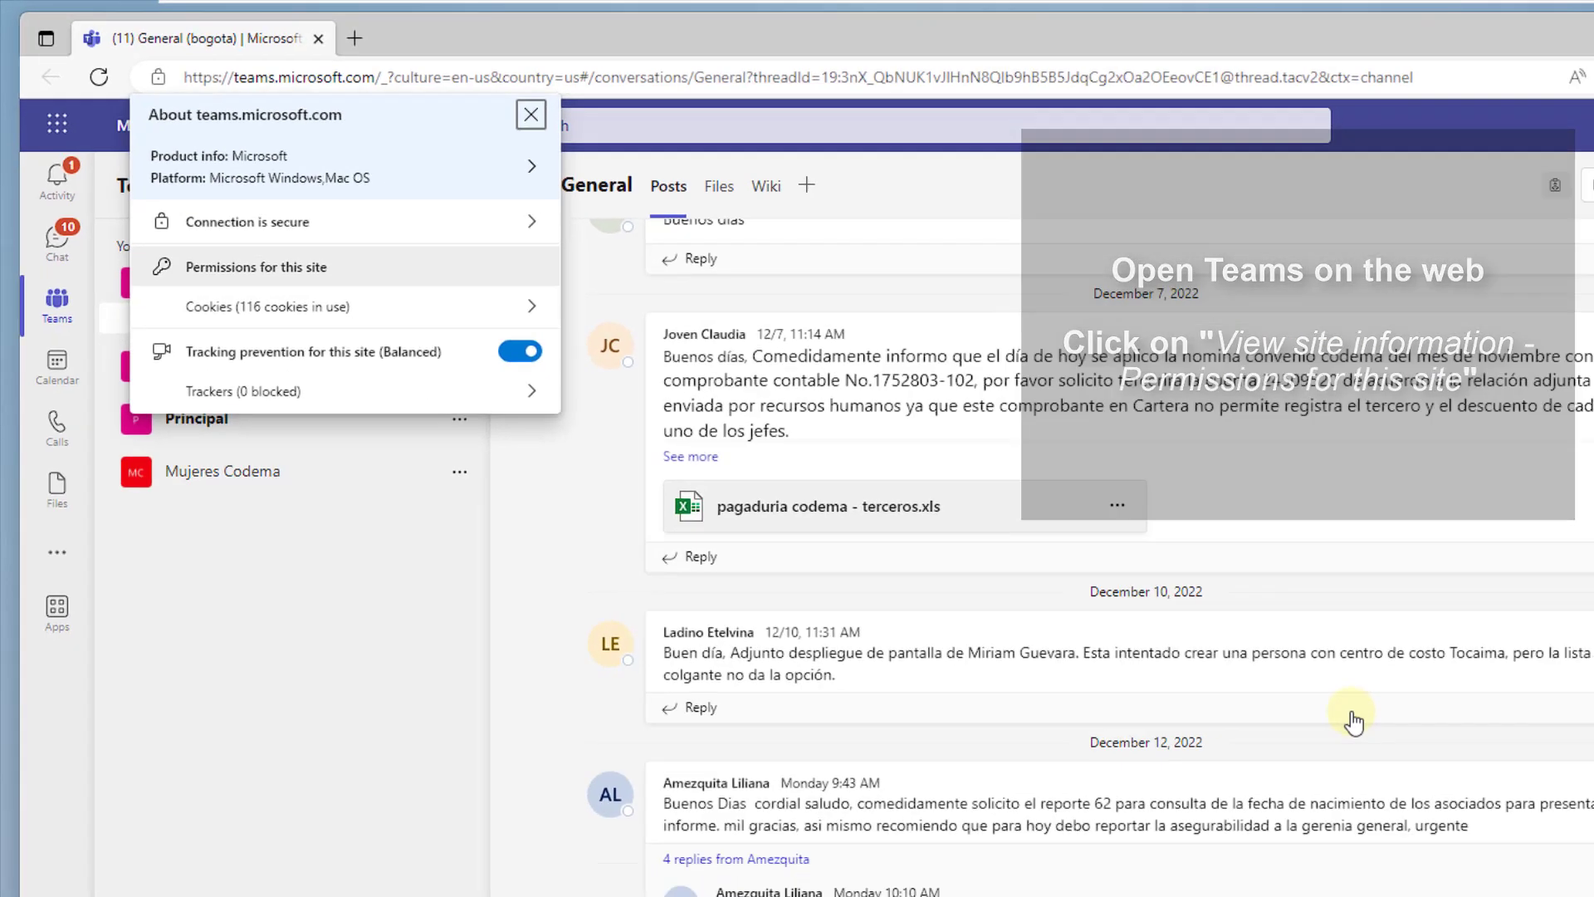
key(Return)
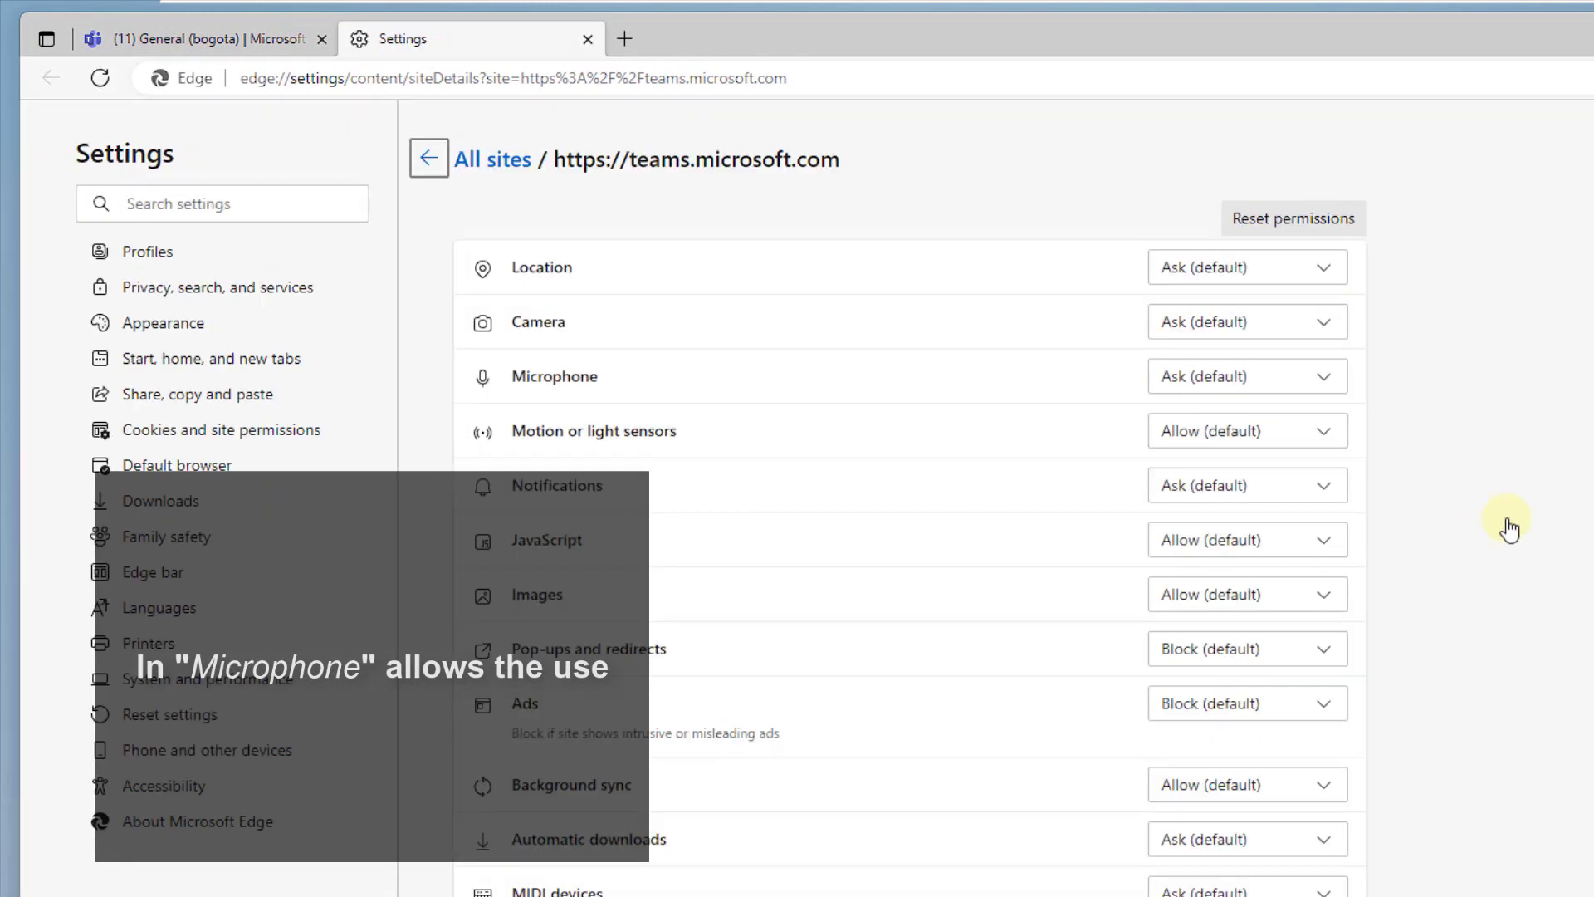
key(Tab)
key(Tab)
key(Tab)
key(Tab)
key(Tab)
key(space)
key(Down)
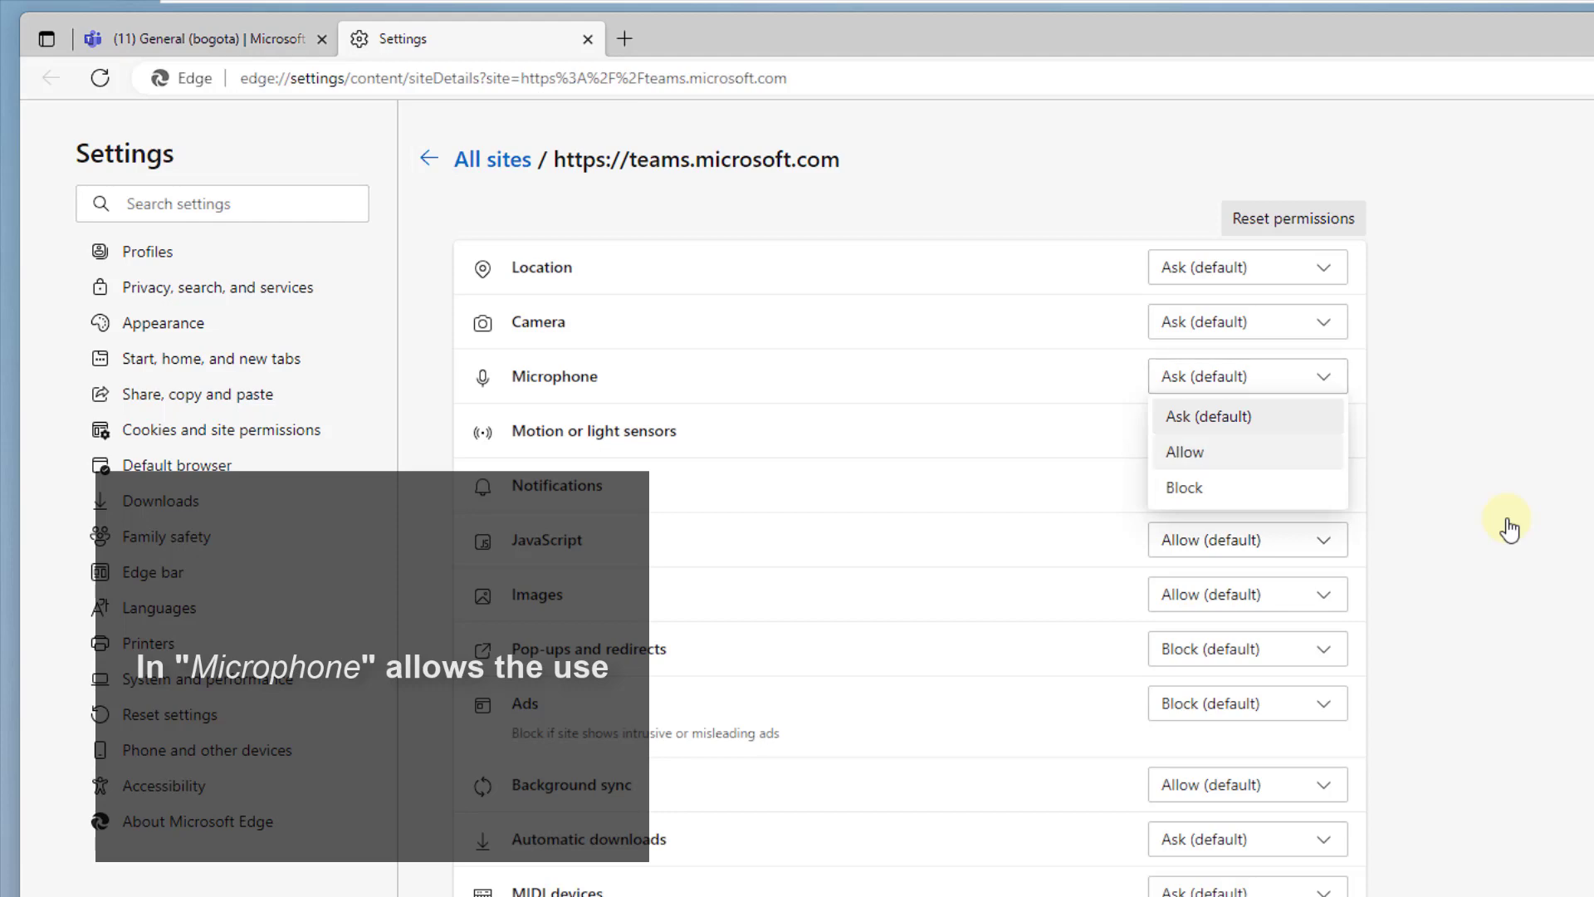
key(Return)
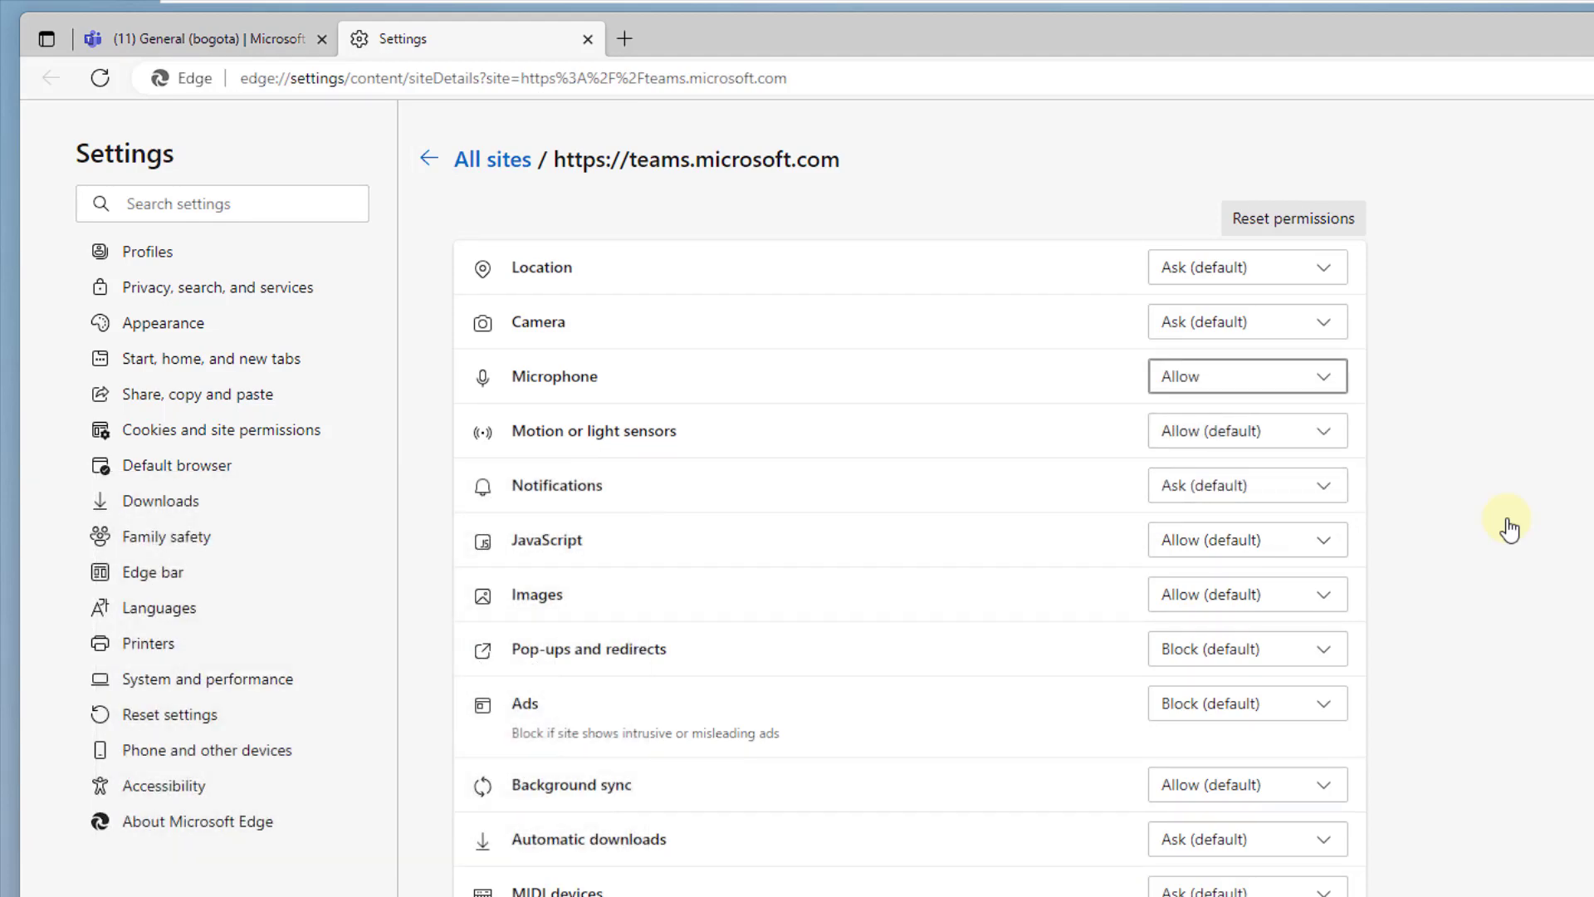
key(ctrl+w)
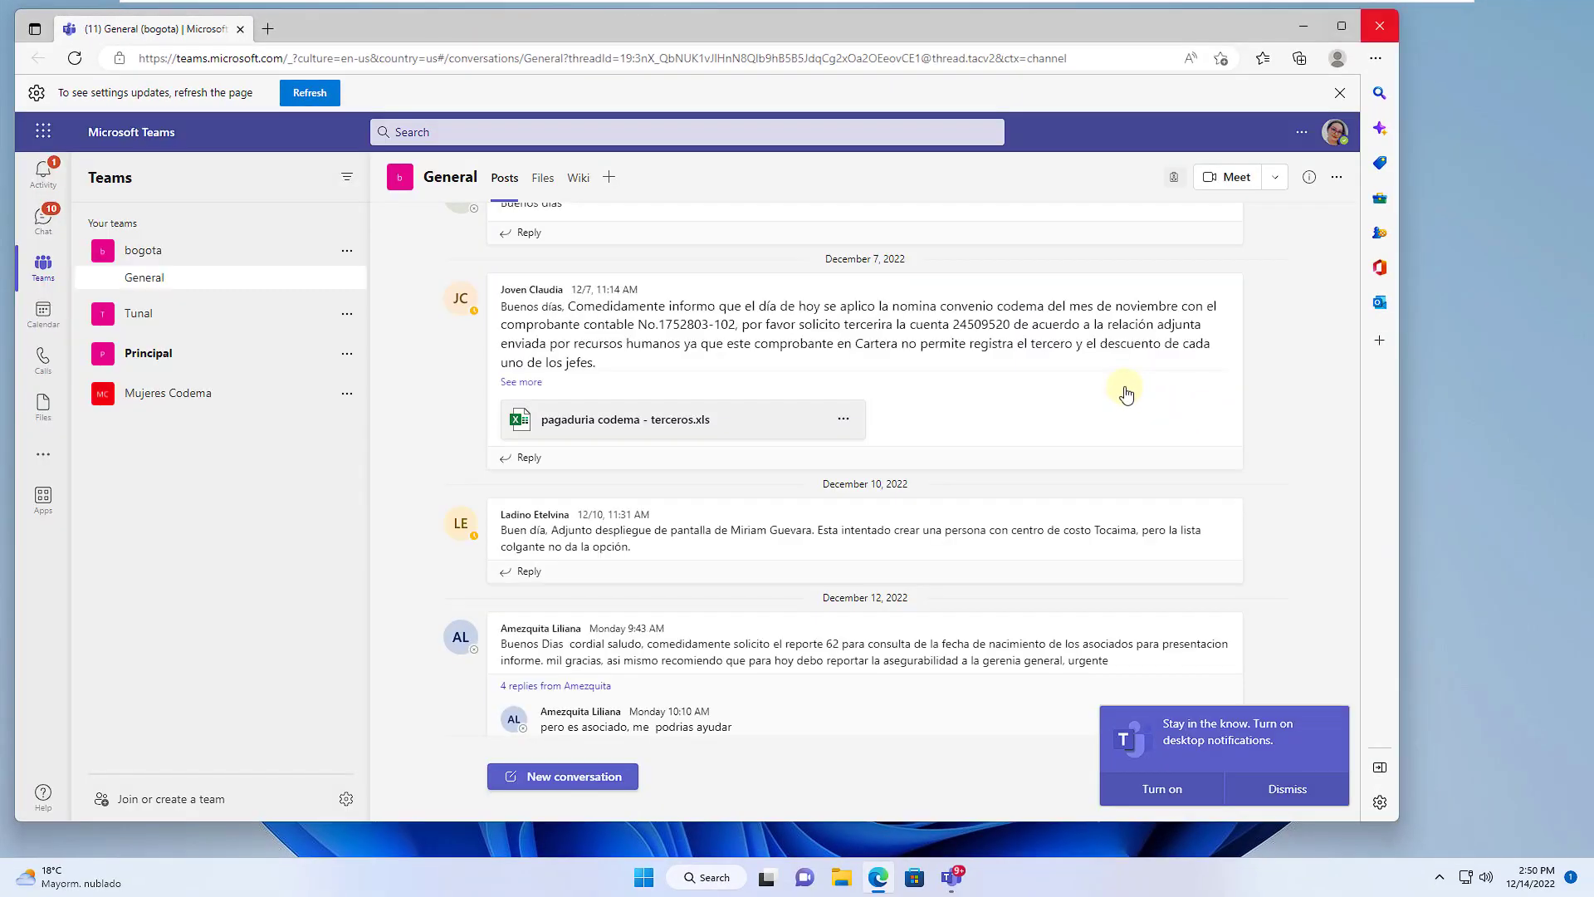
key(alt+F4)
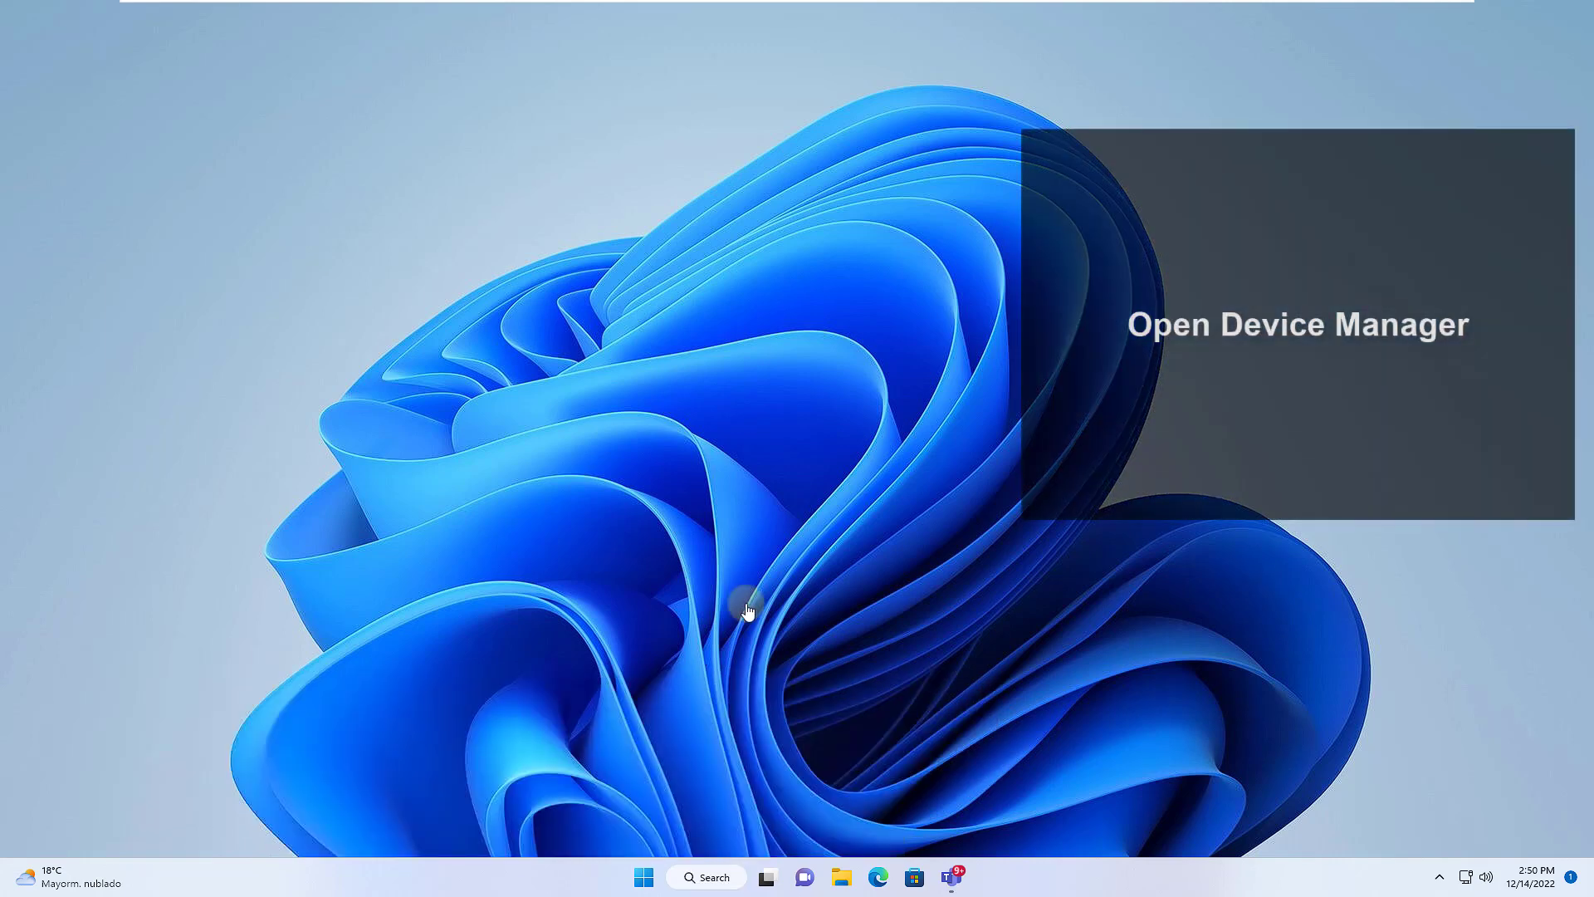
In Device Manager, update the FaceCam 1000X driver by searching automatically for drivers, then close Device Manager.
key(super+x)
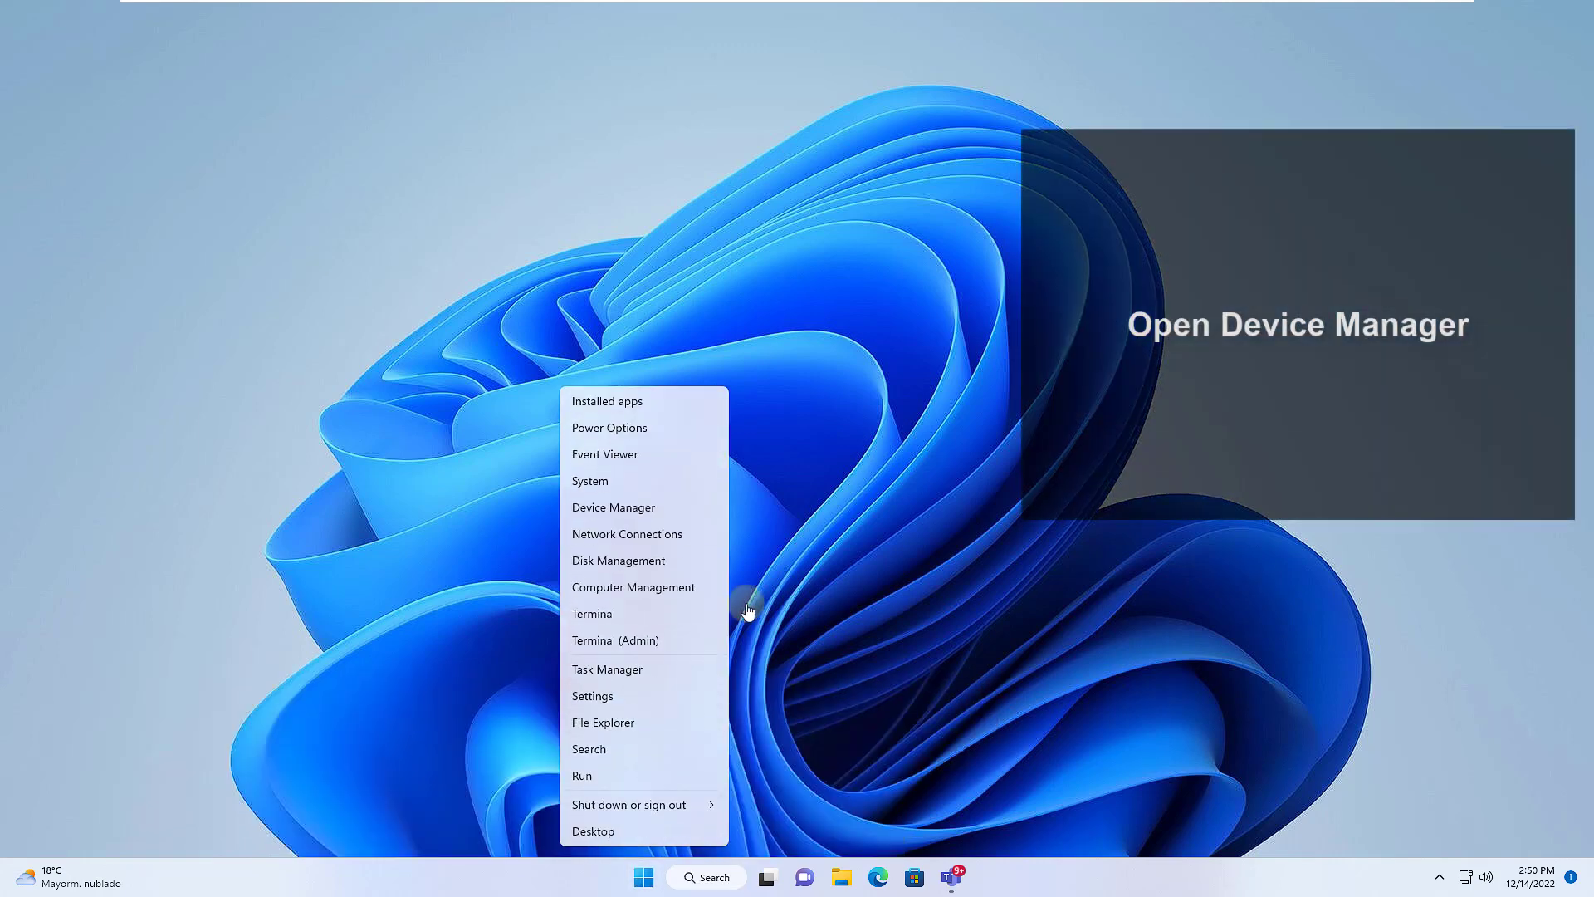
key(m)
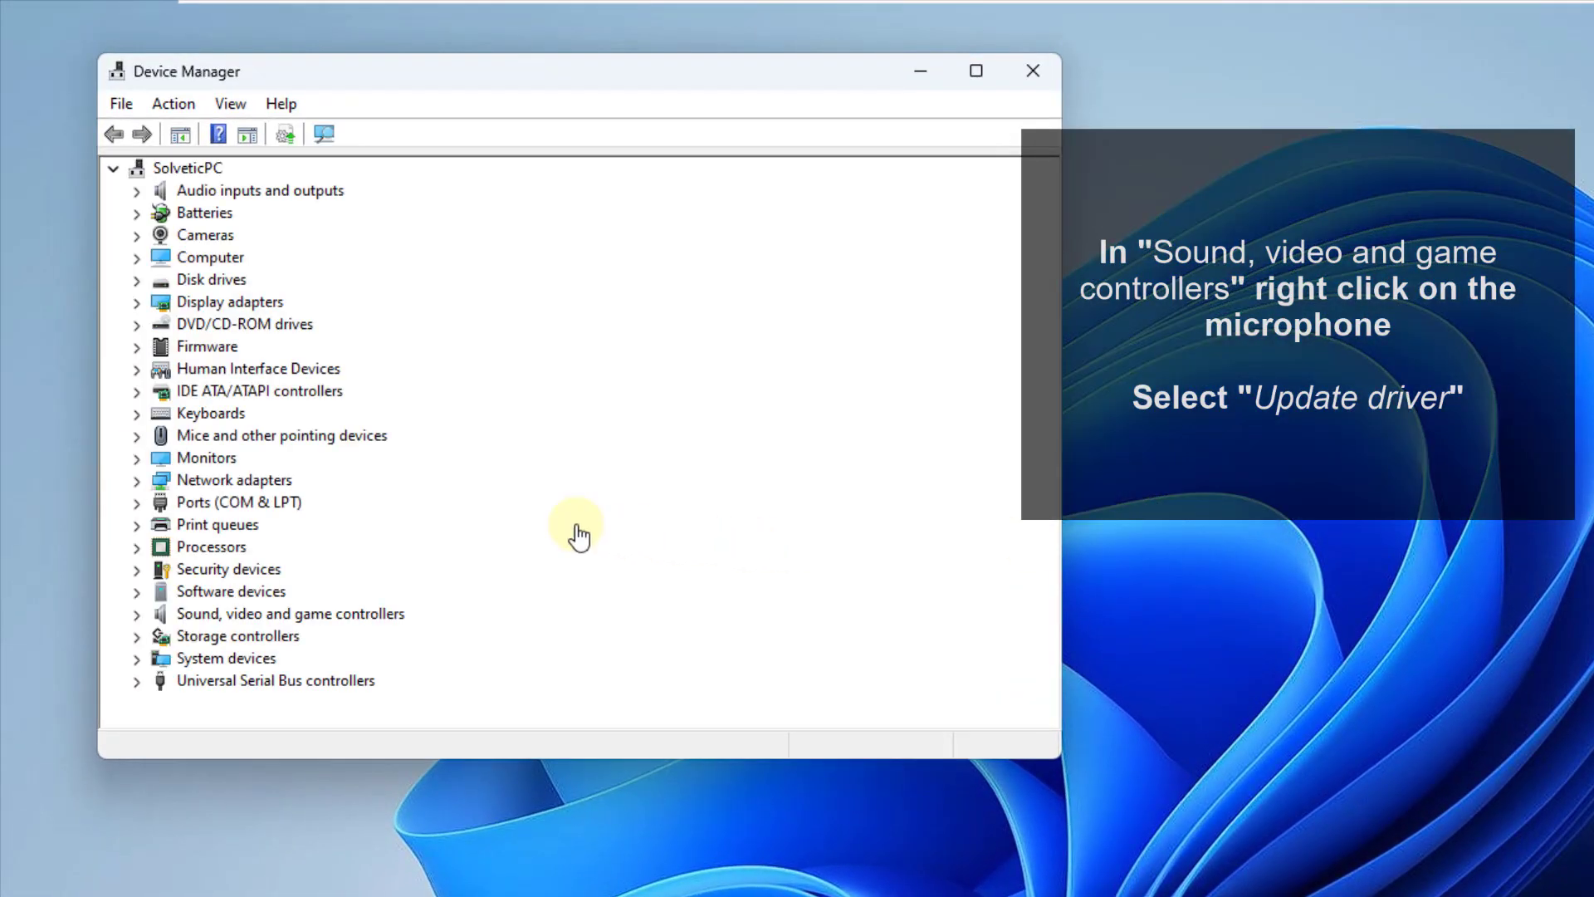
key(f)
key(a)
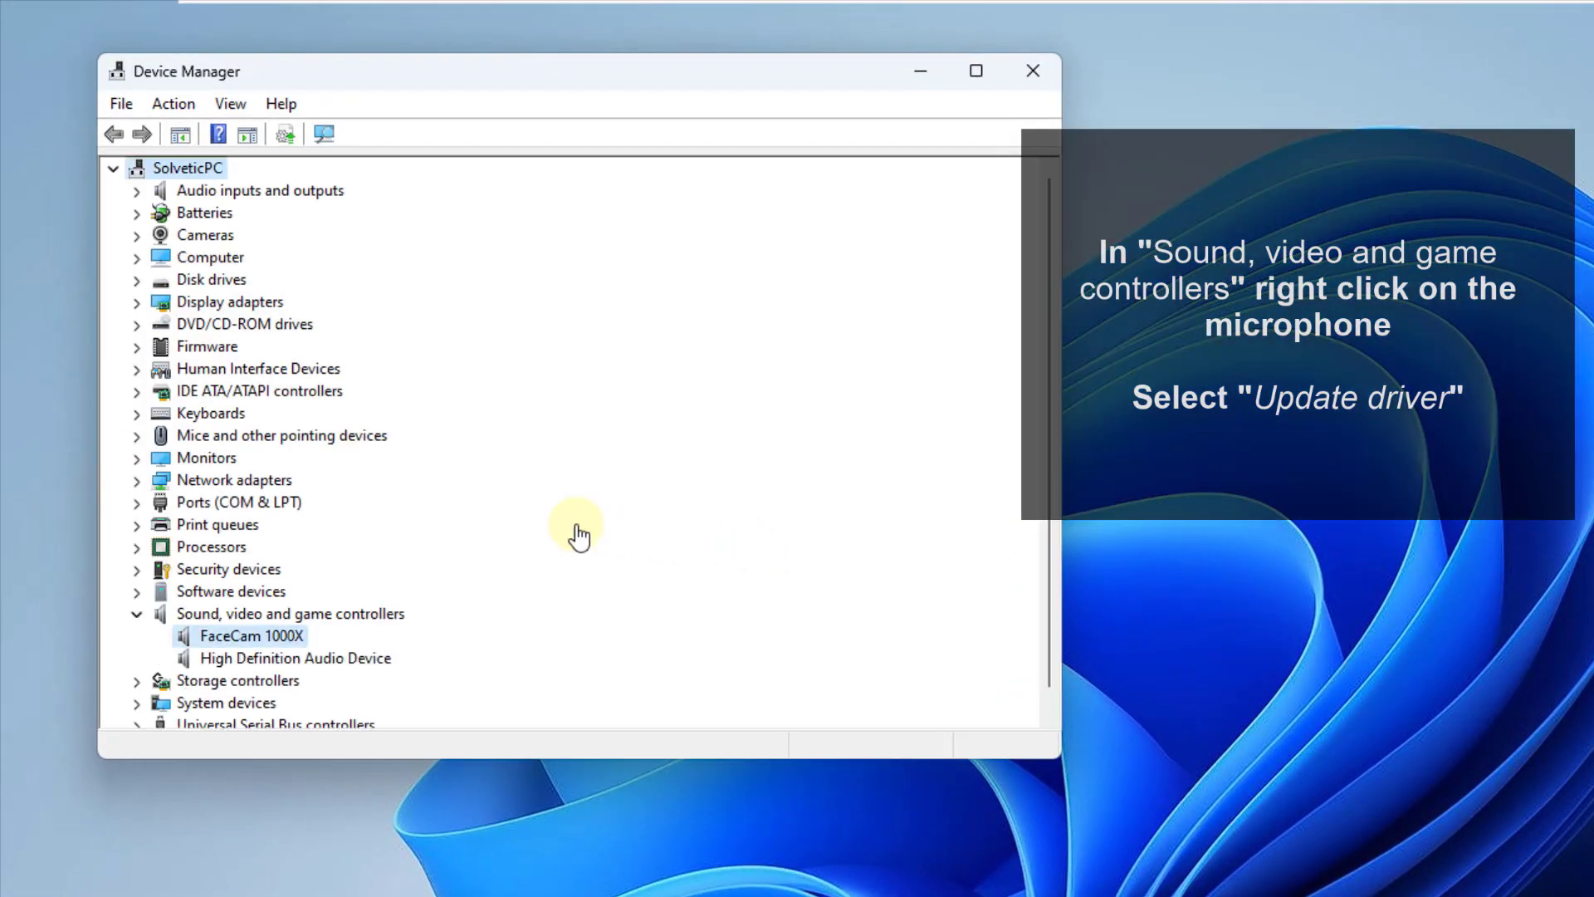
key(shift+F10)
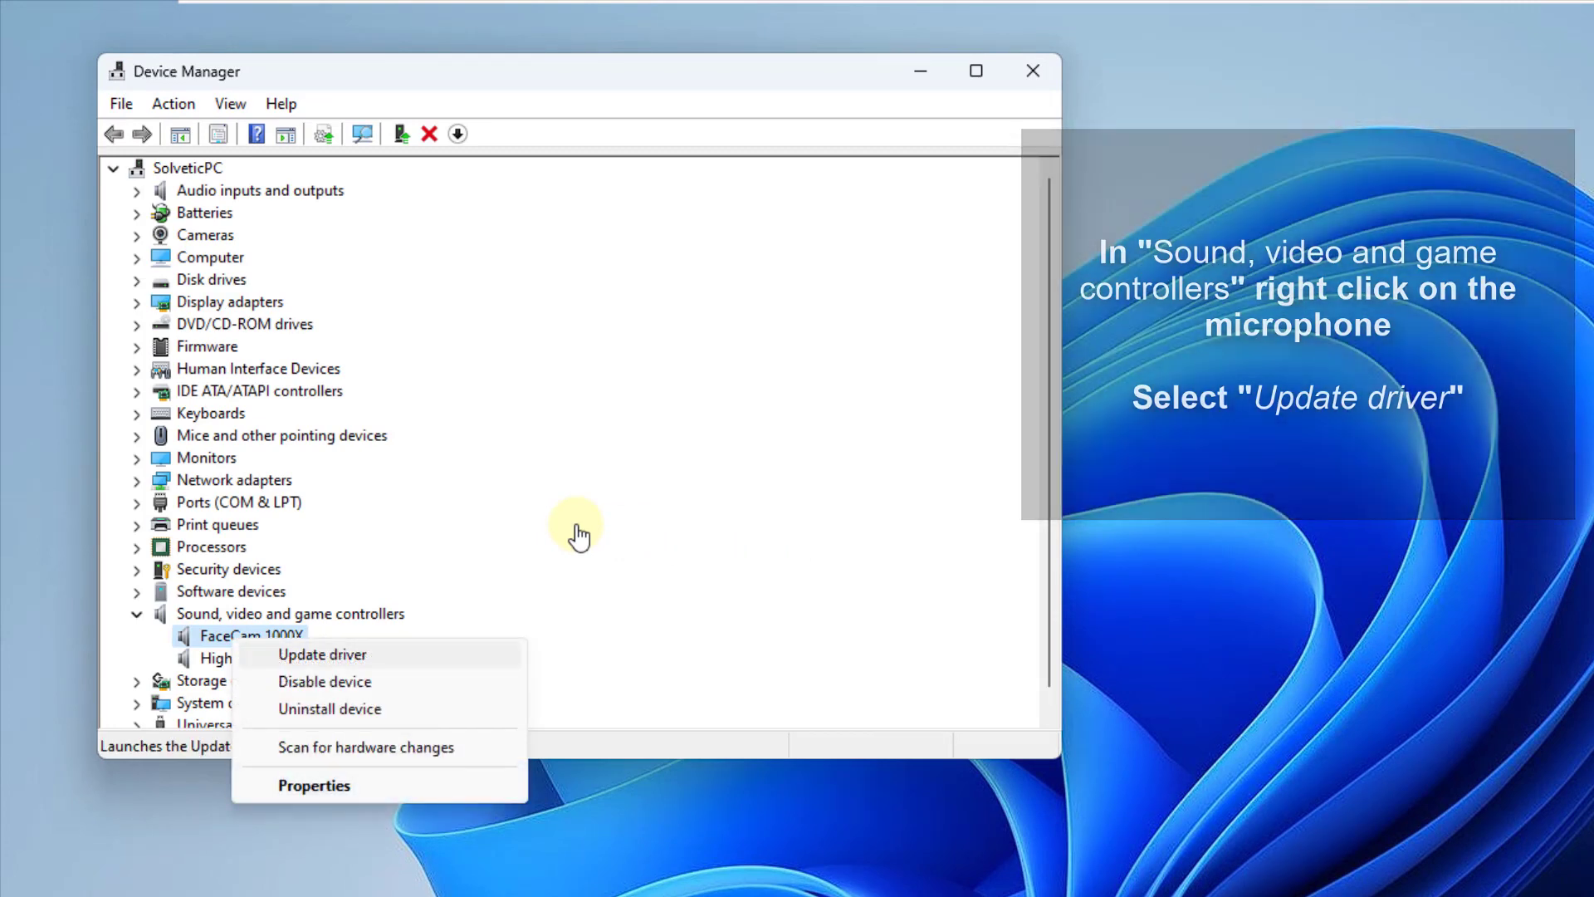
key(Return)
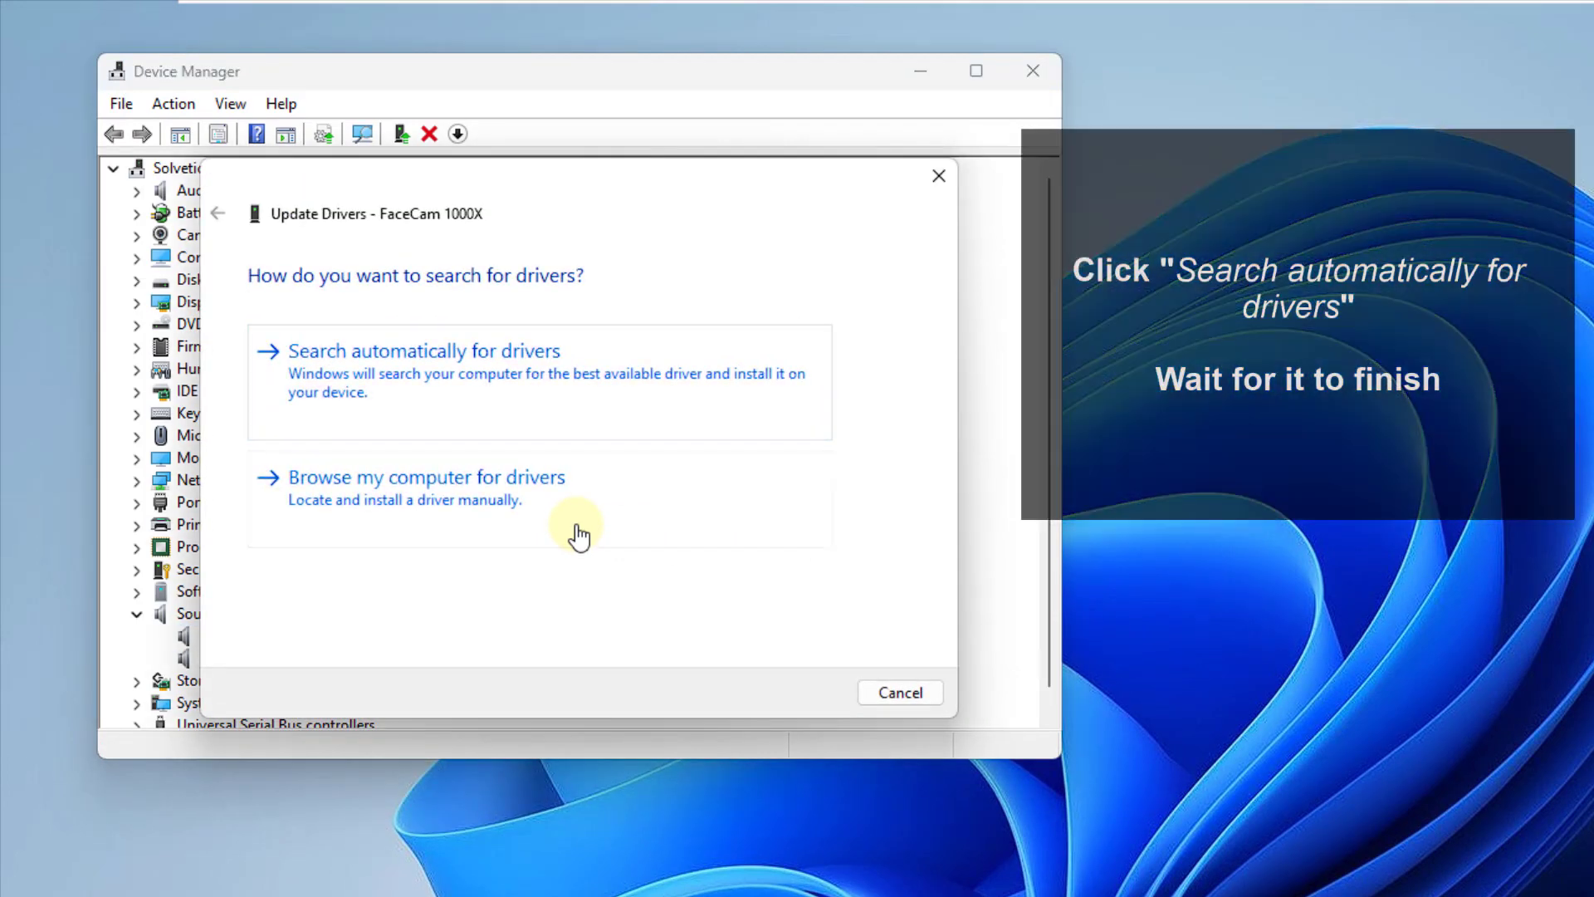
key(Return)
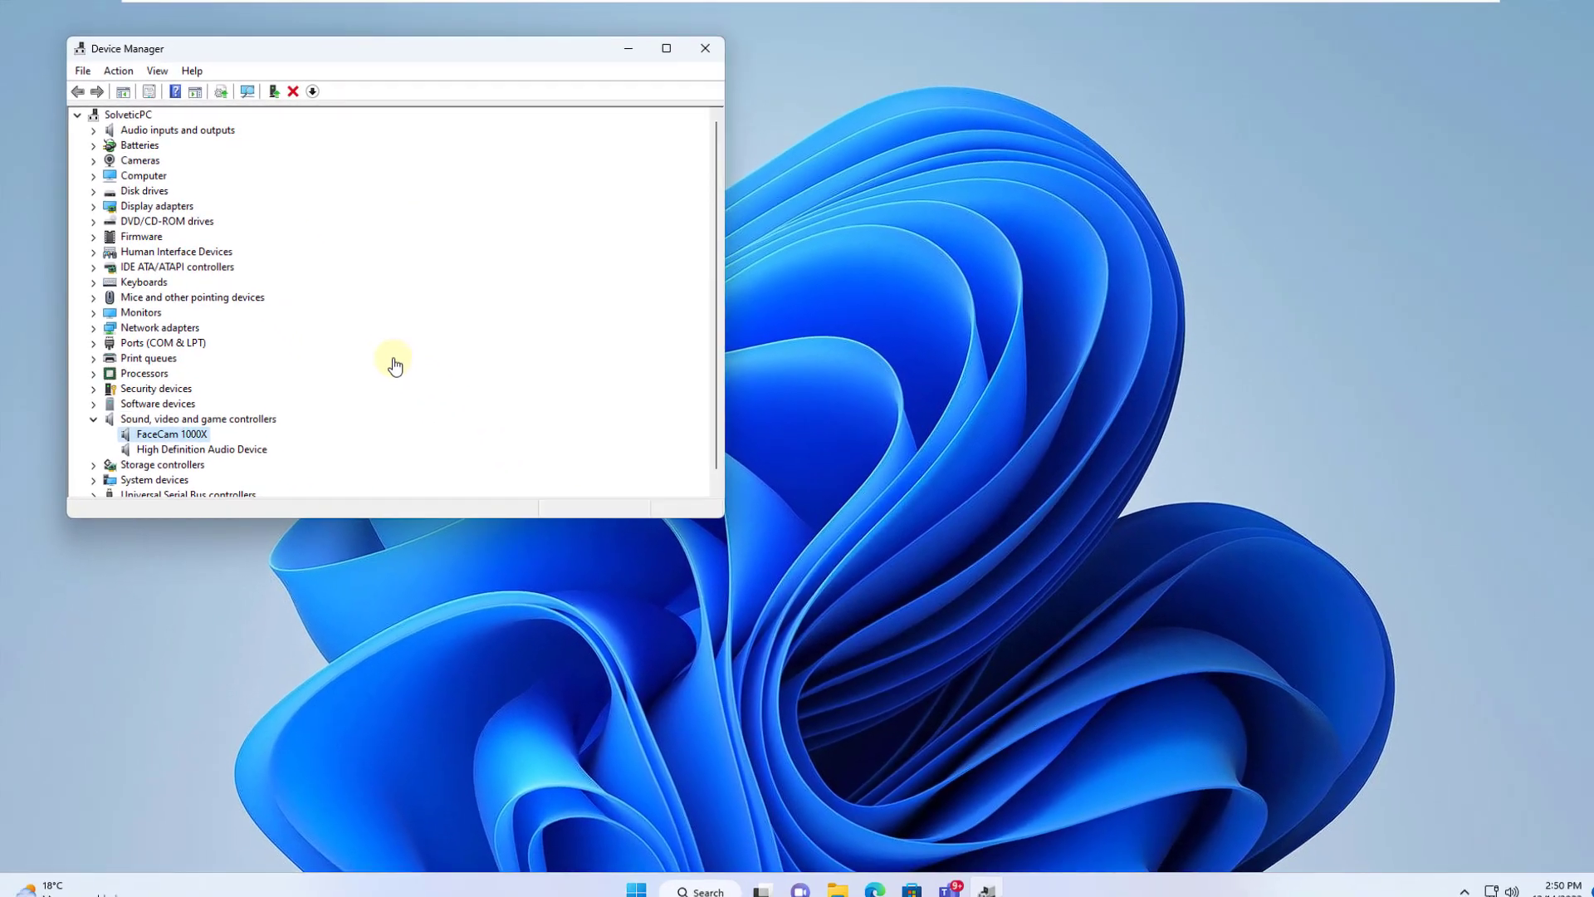
key(alt+F4)
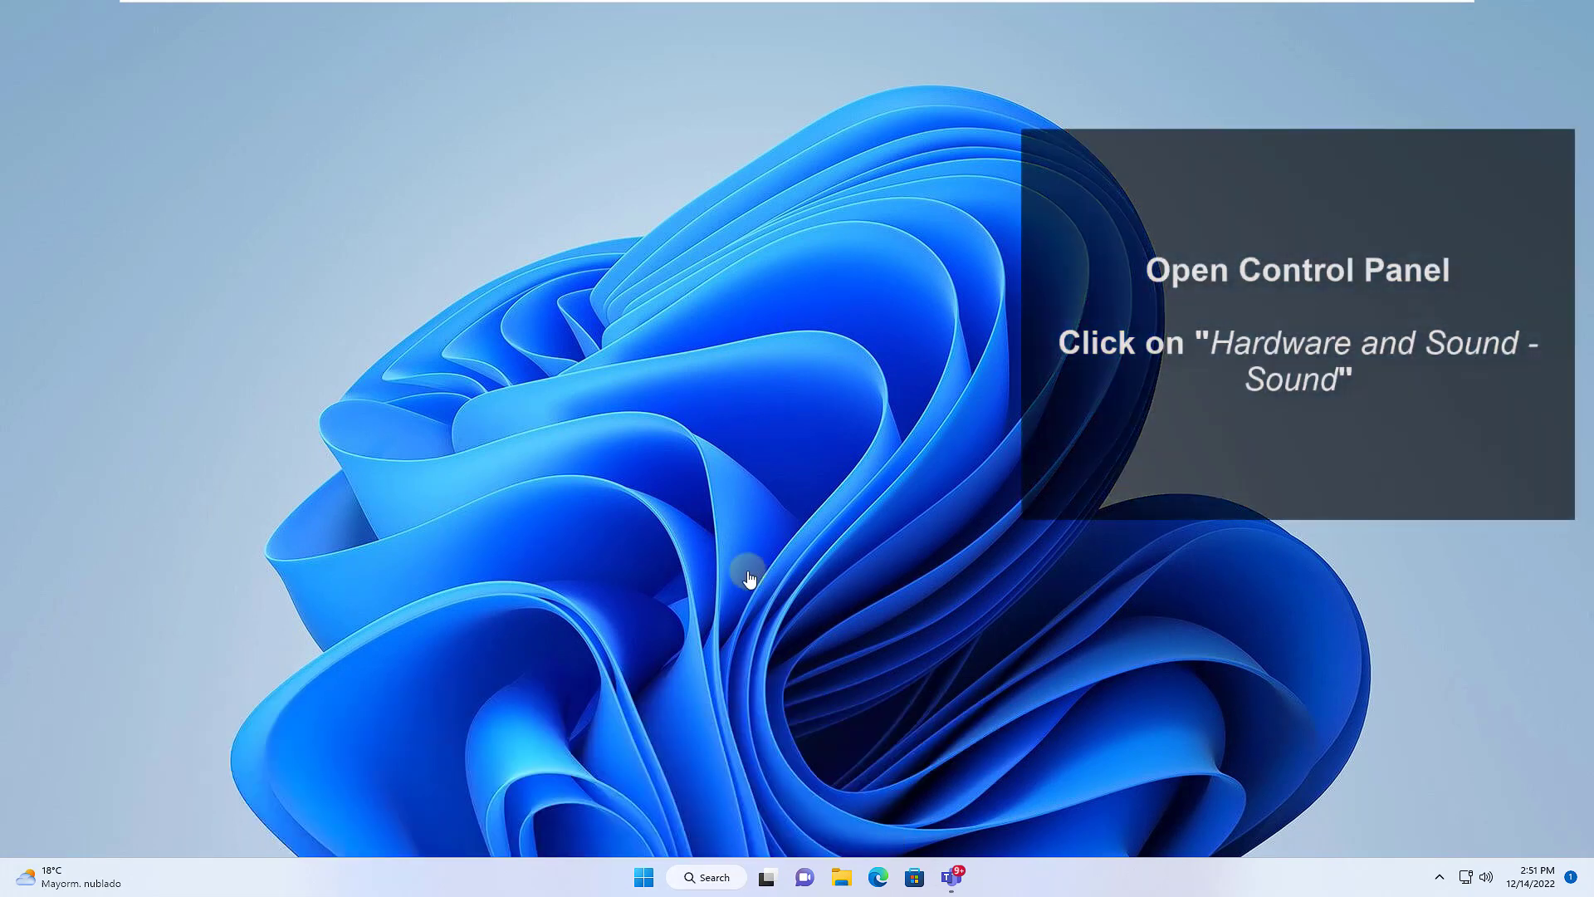
Find and open Control Panel by searching for "control", and open the Sound dialog under Hardware and Sound.
key(super)
text(con)
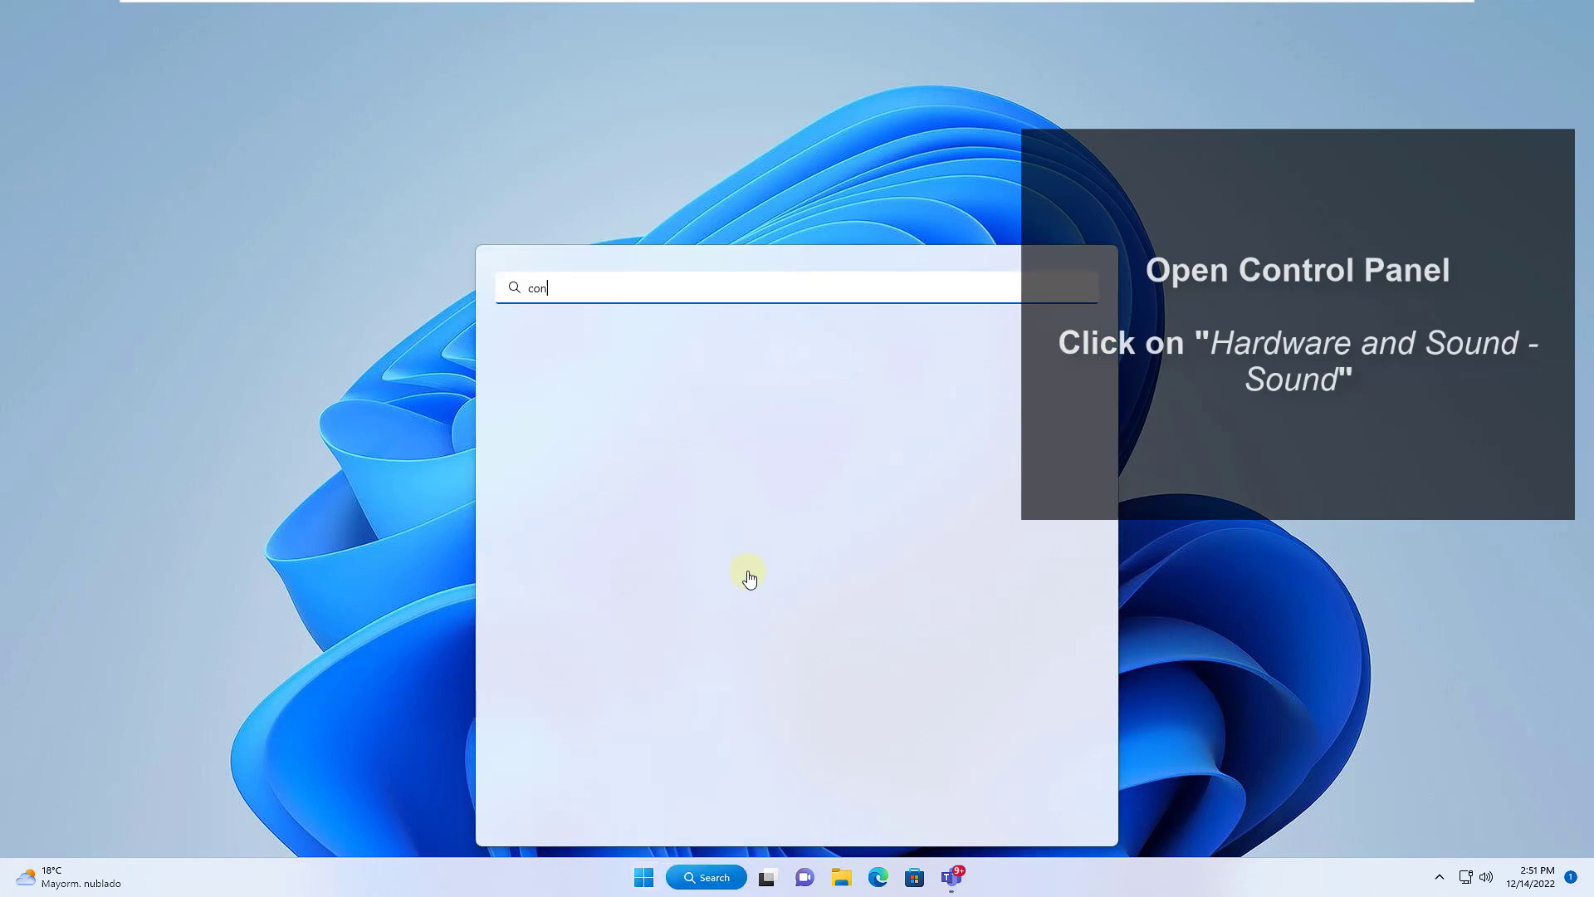
text(trol)
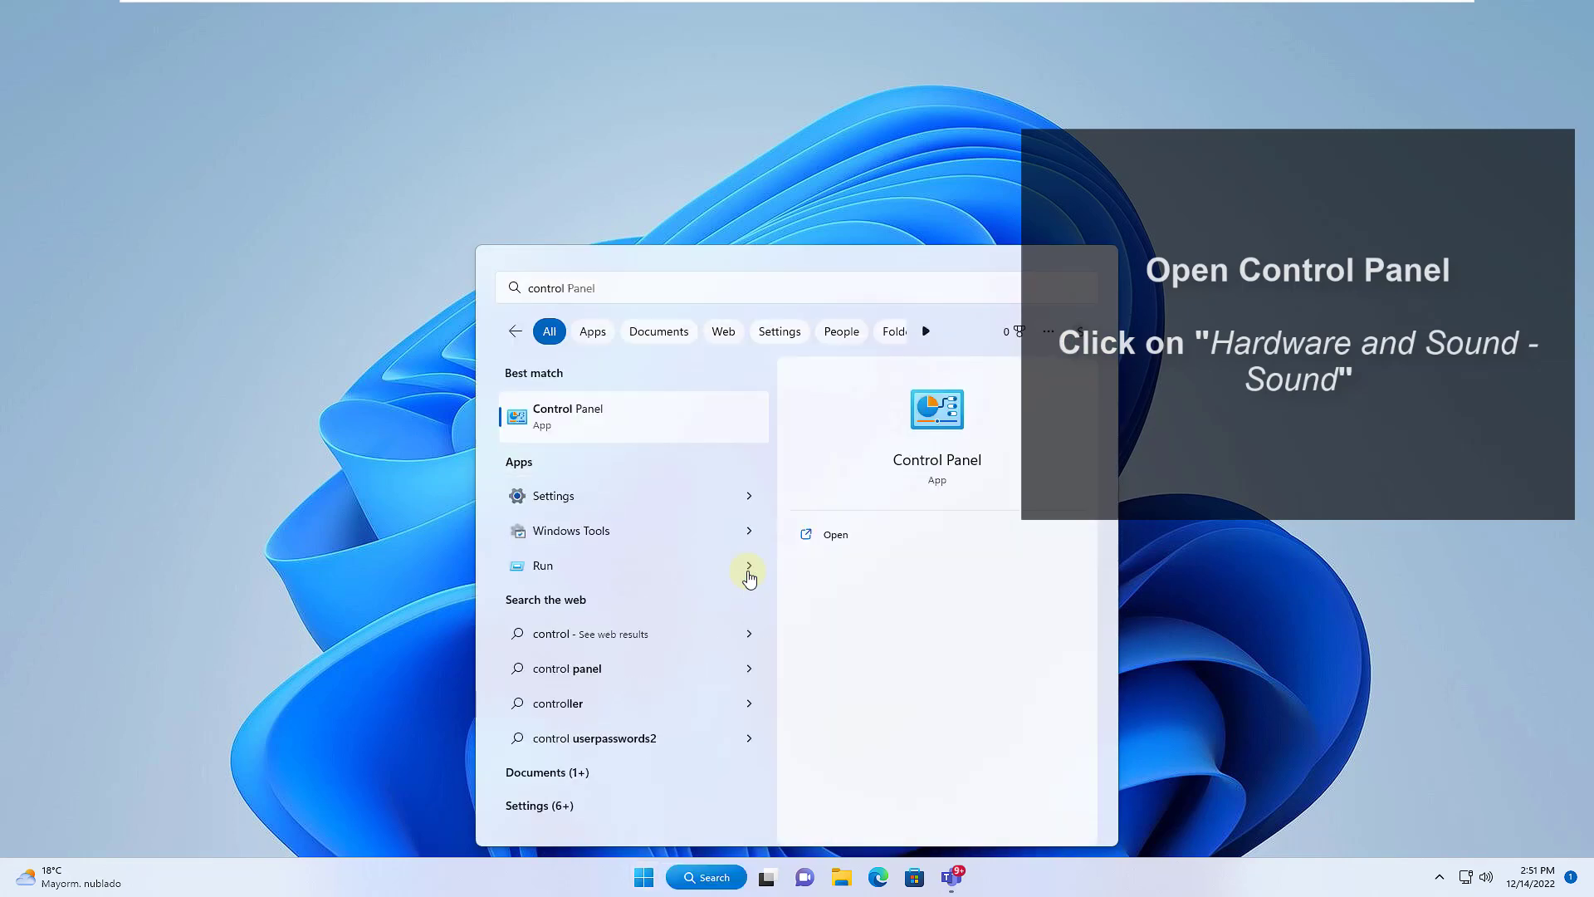
key(Return)
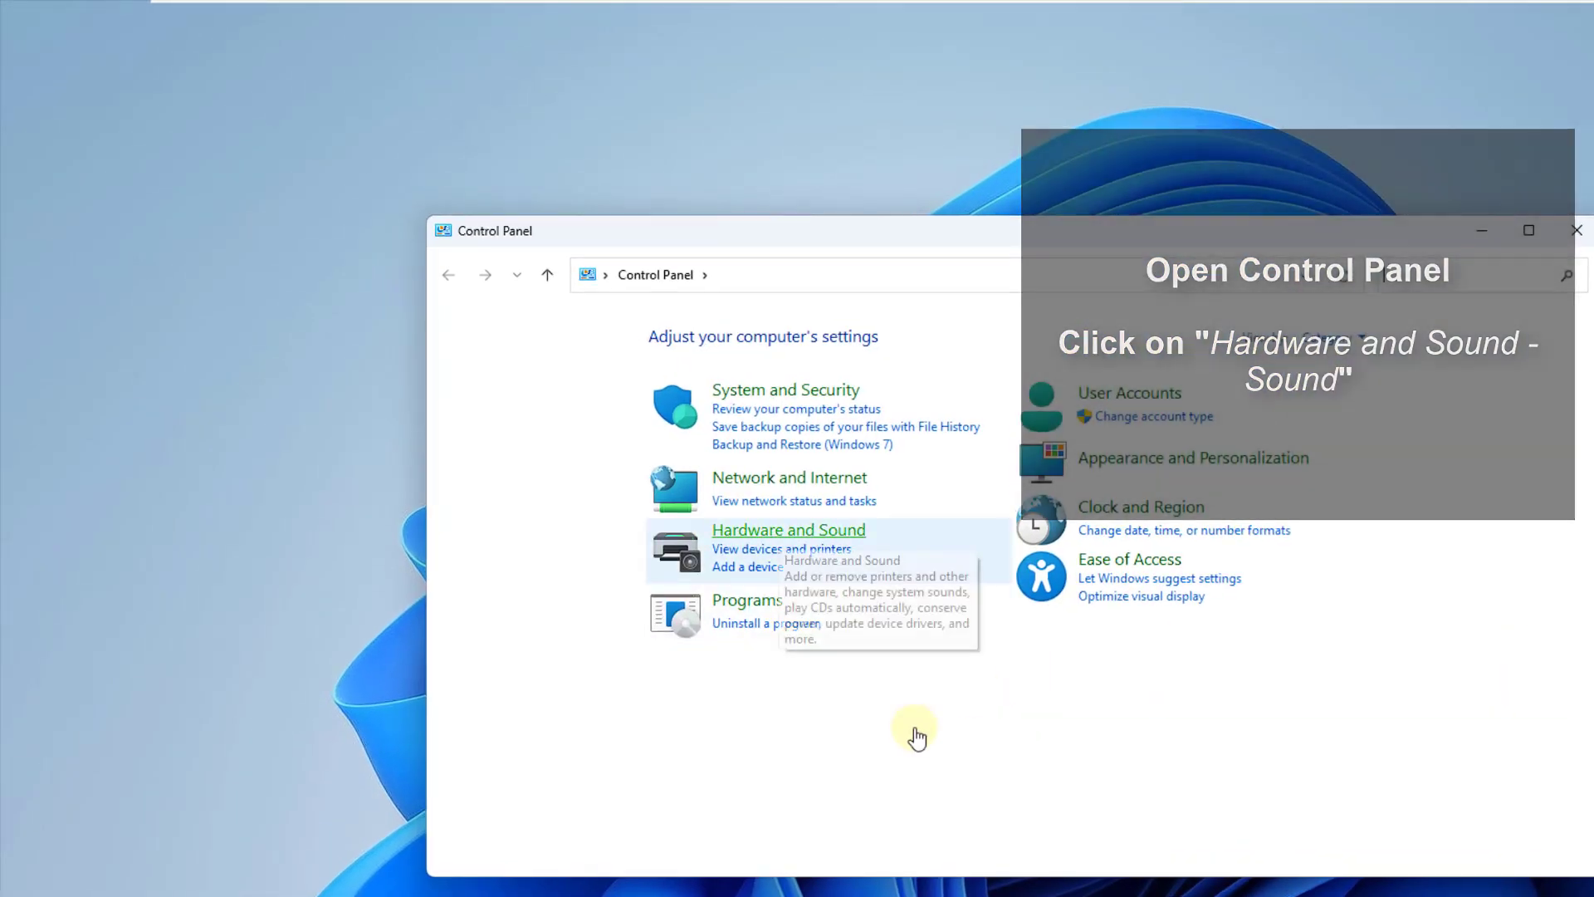
click(788, 531)
key(Up)
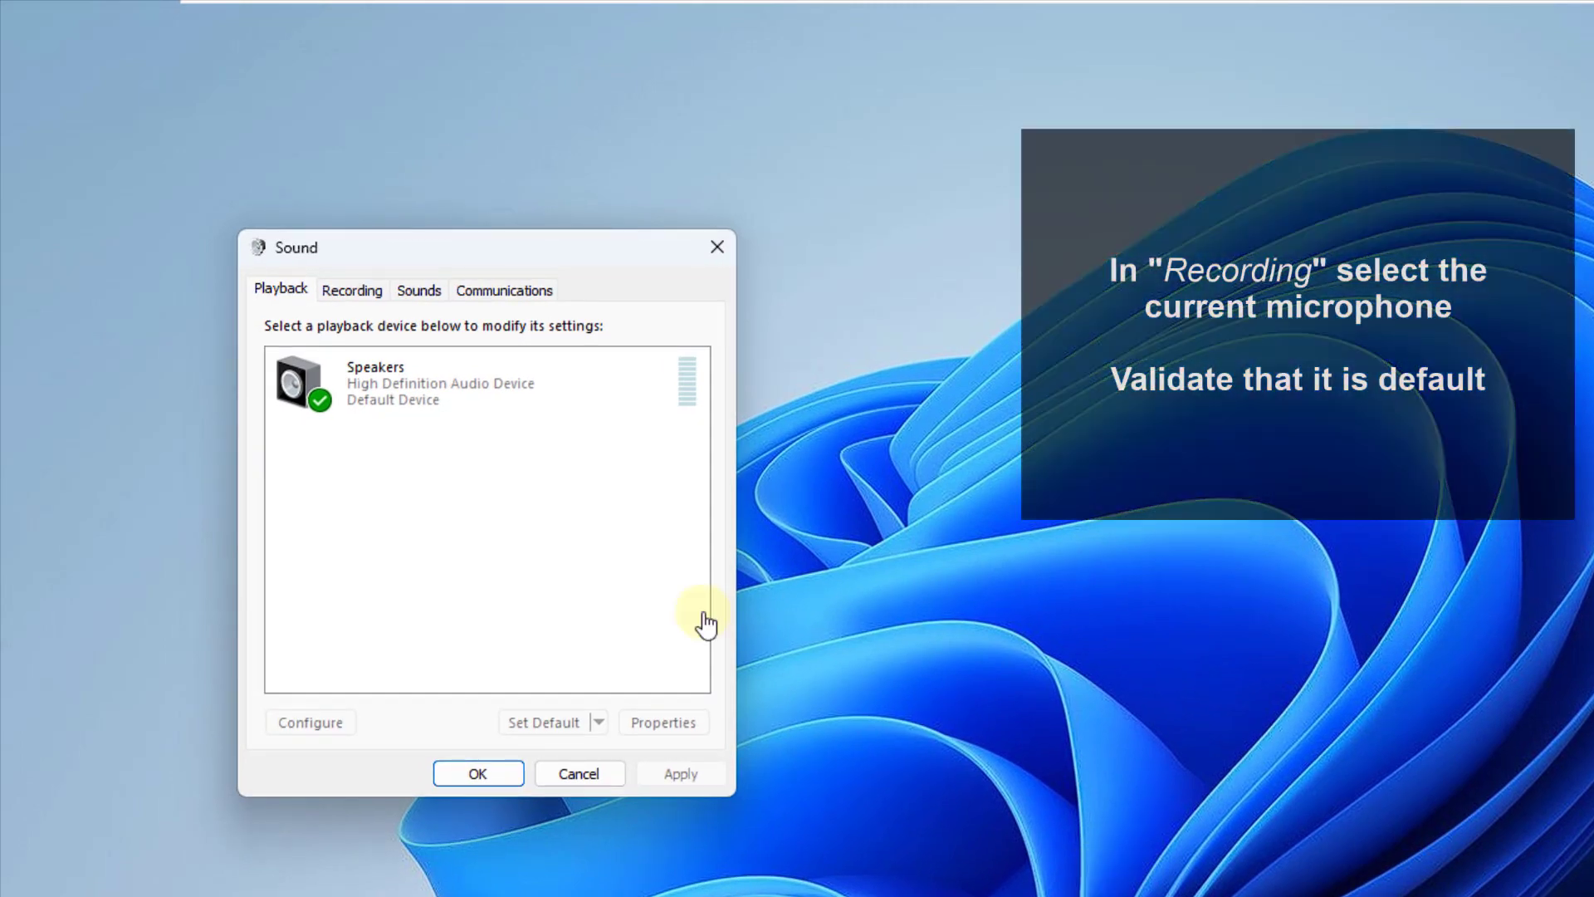
Select the default FaceCam 1000X microphone among the recording devices and open its properties.
key(ctrl+Tab)
key(Down)
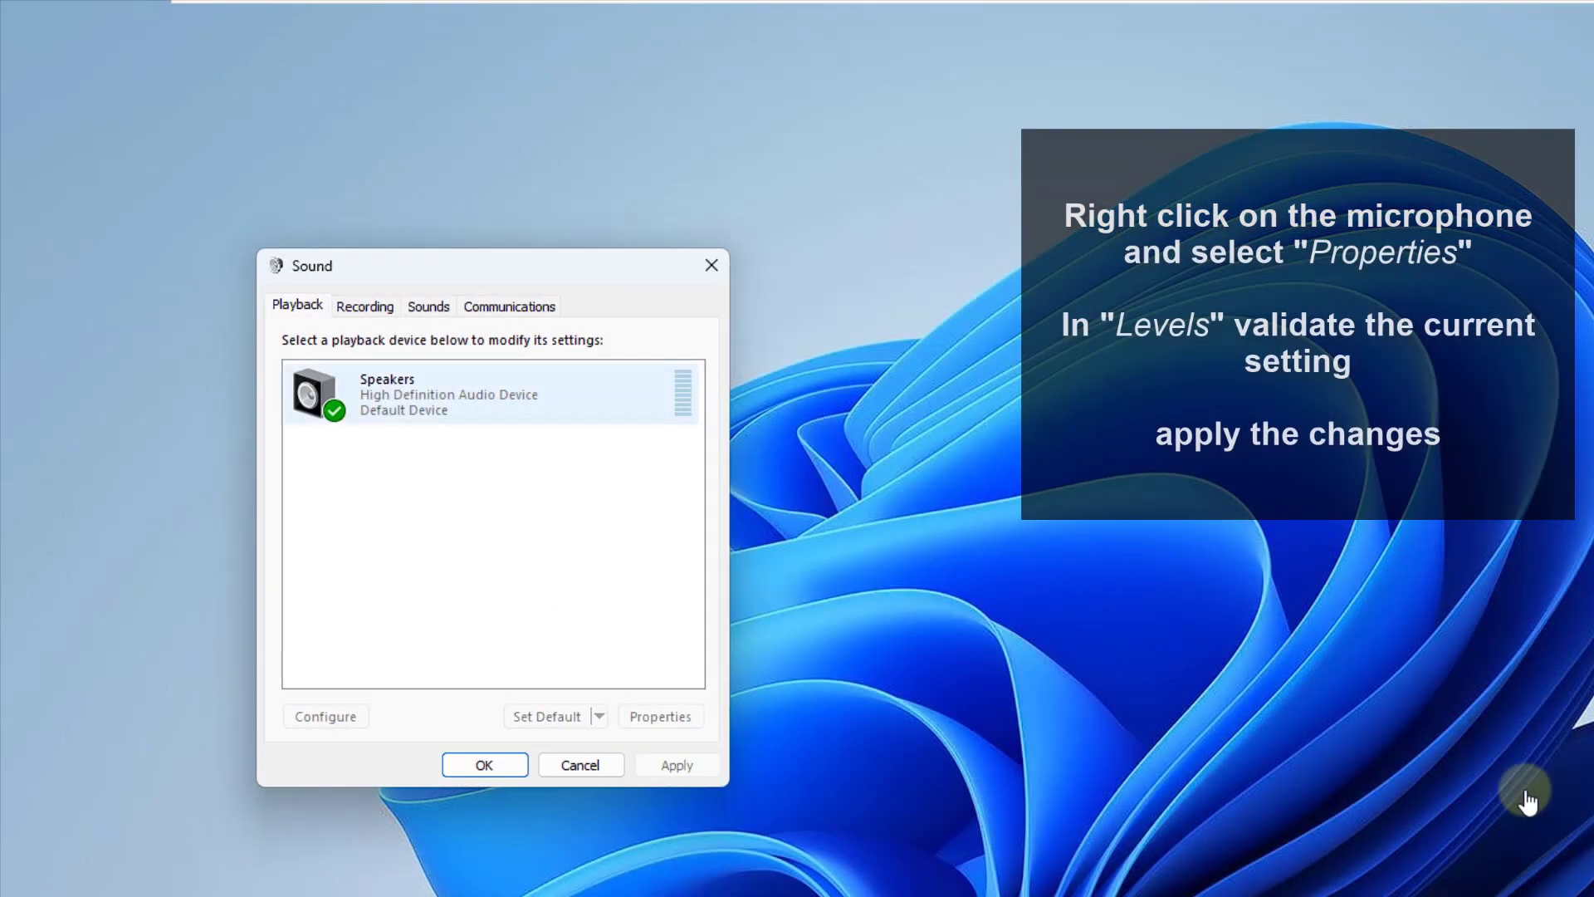
key(ctrl+Tab)
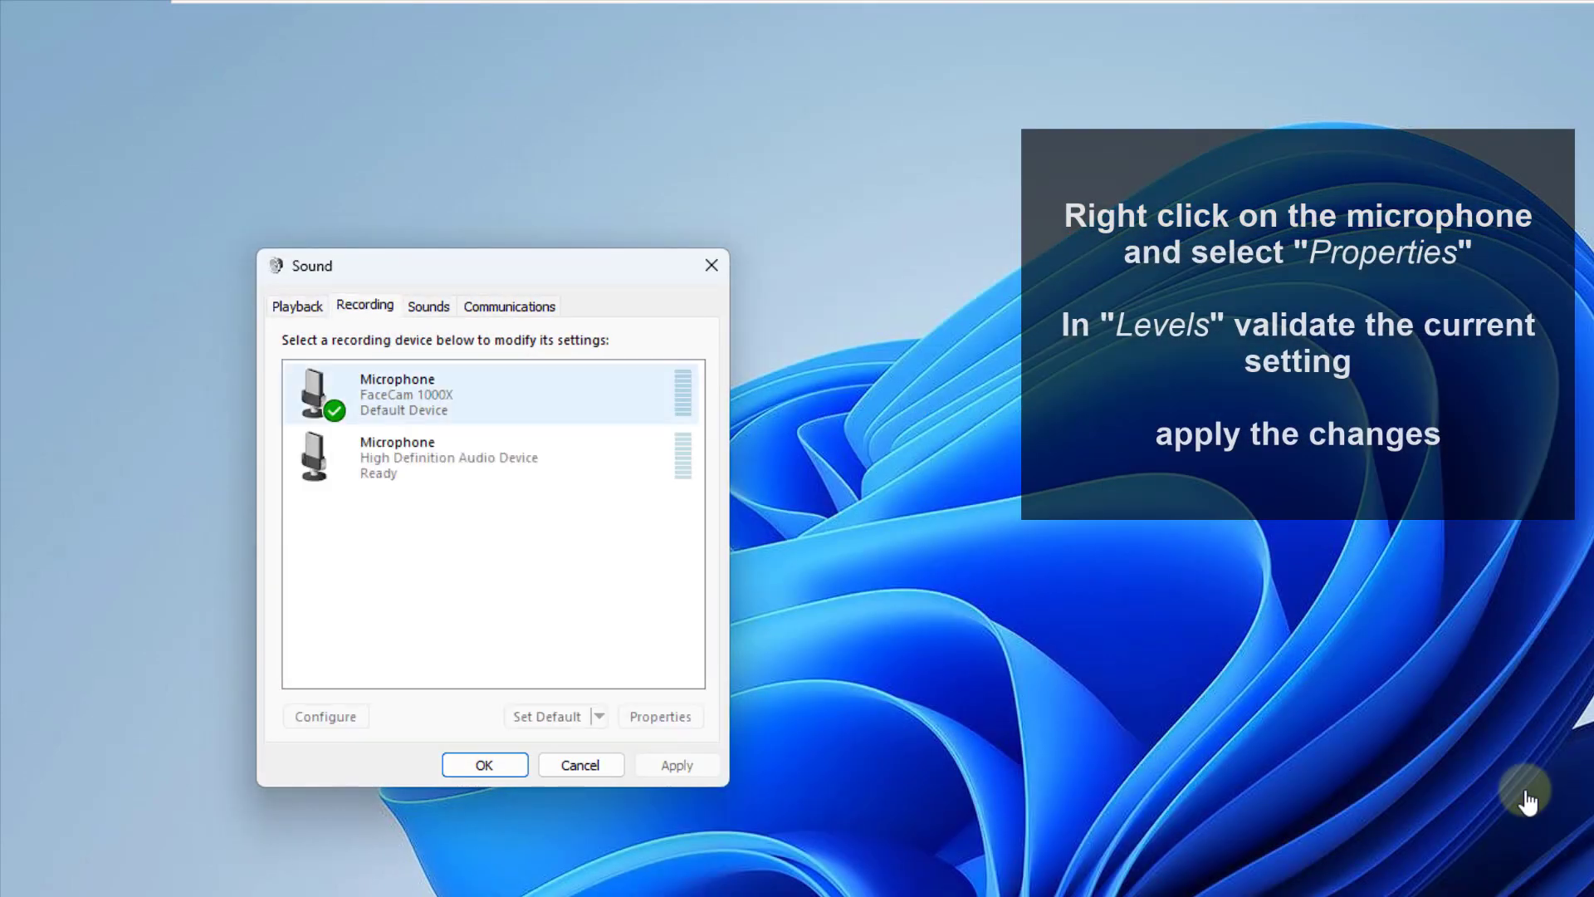
key(Down)
key(shift+F10)
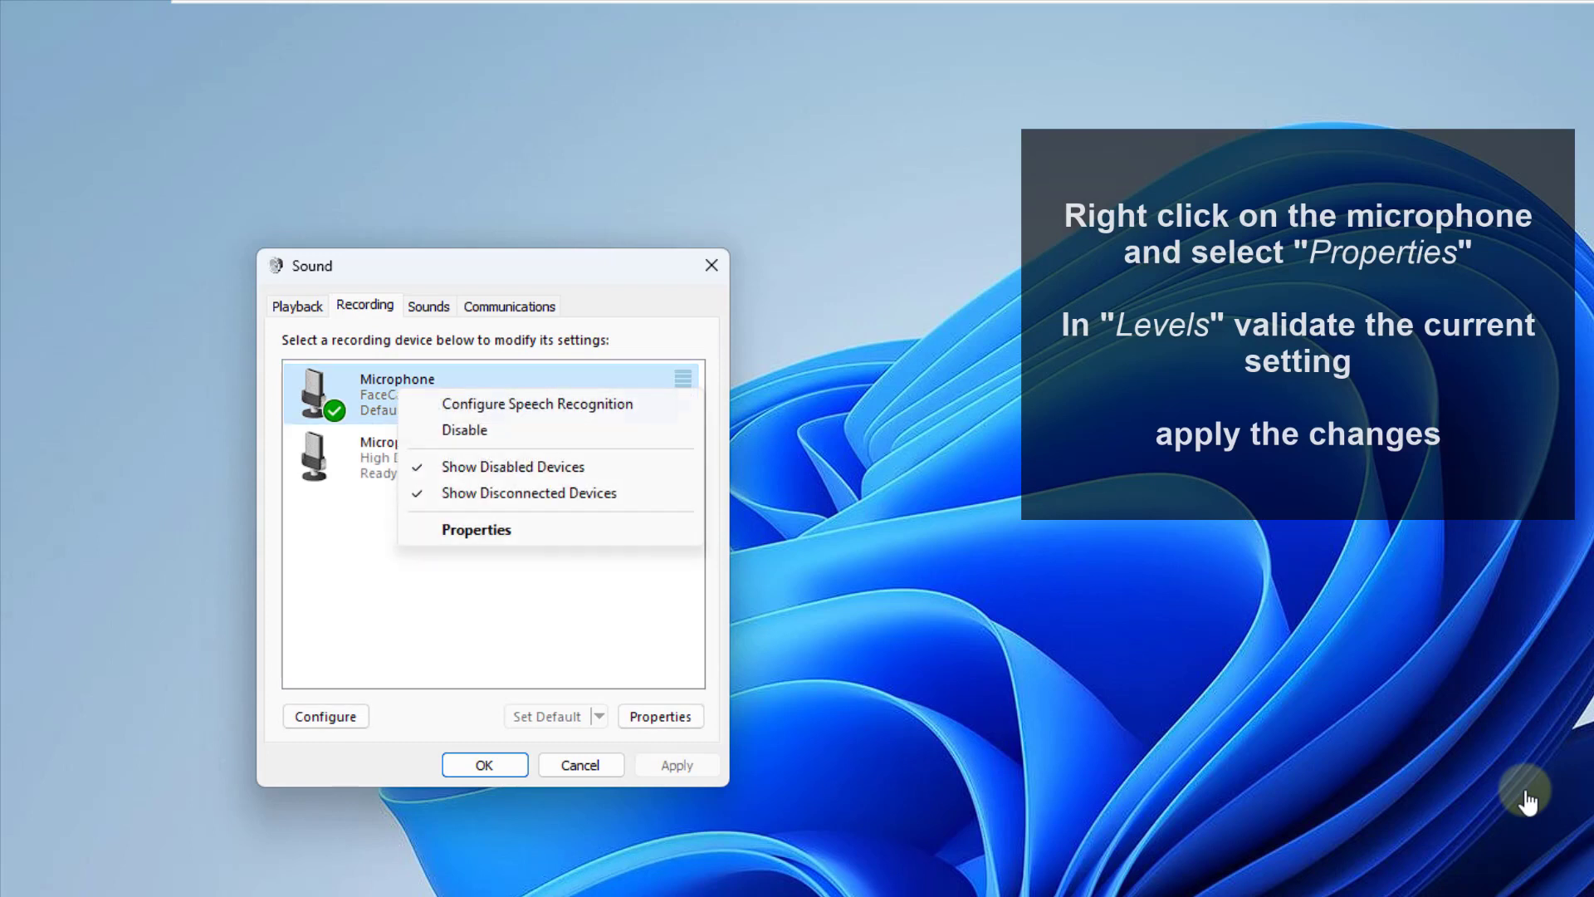
key(Up)
key(Return)
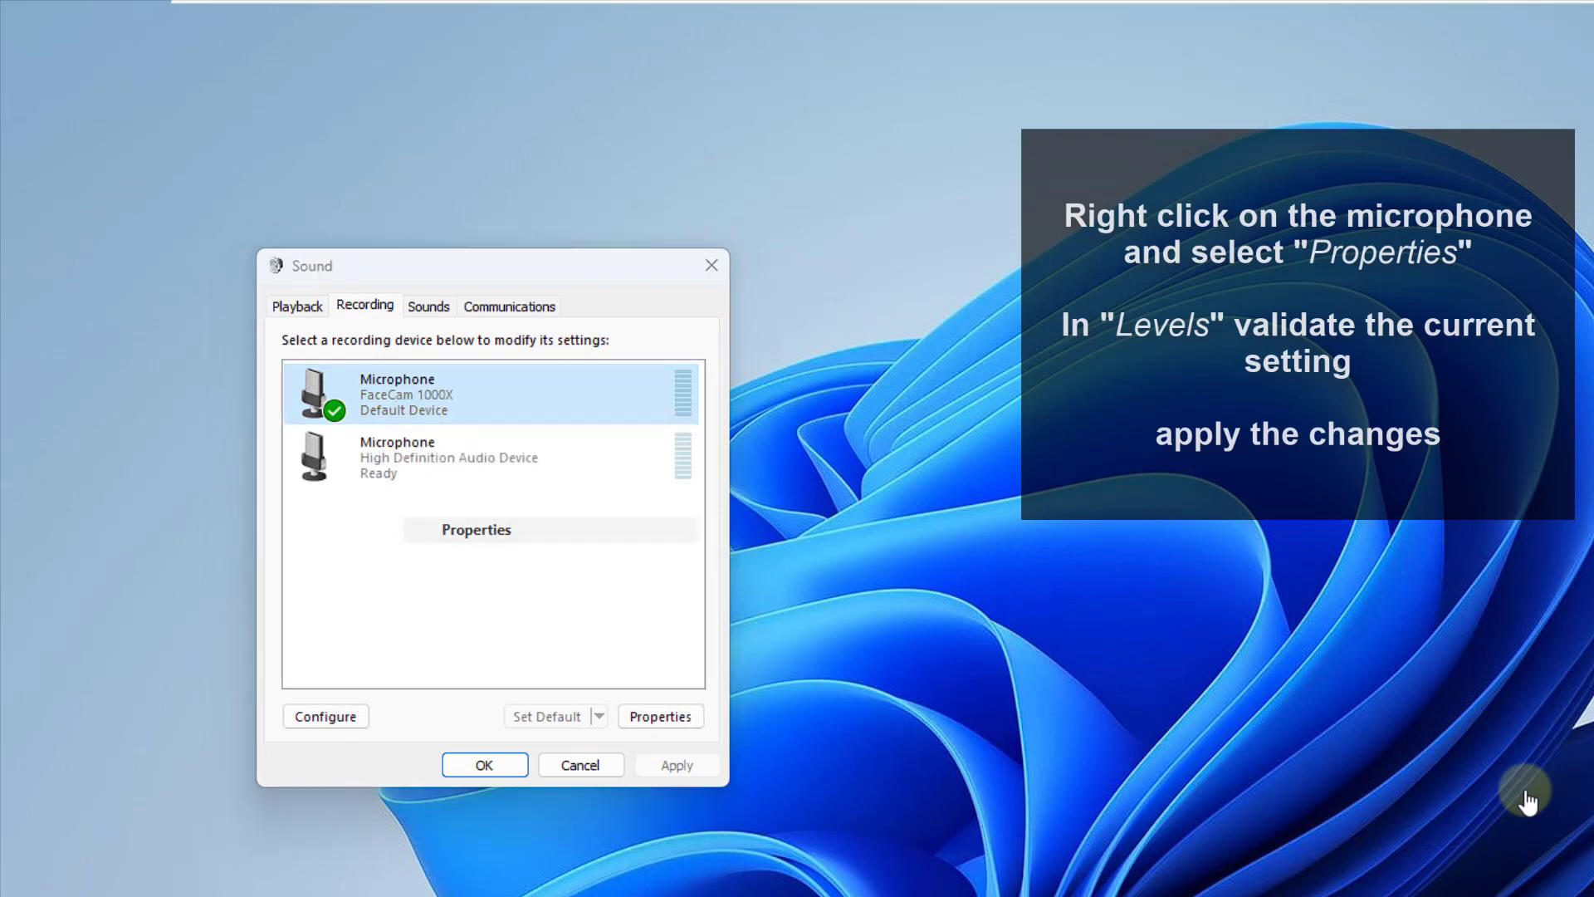
Check the FaceCam 1000X microphone's level setting, then accept and close both its properties and the Sound dialog.
key(ctrl+Tab)
key(ctrl+Tab)
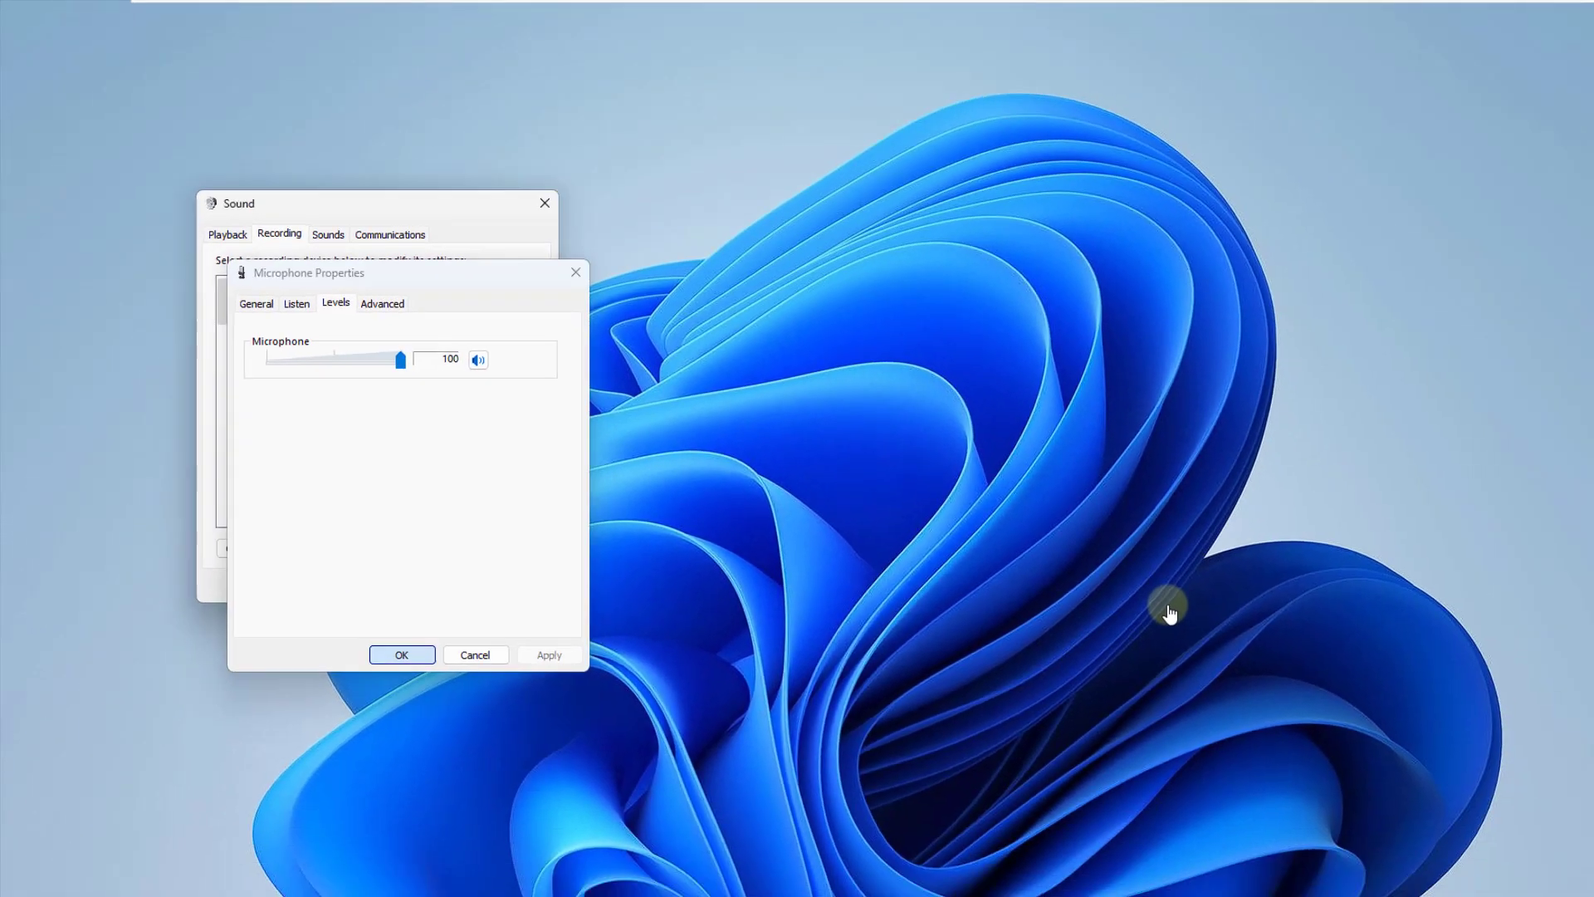
key(Return)
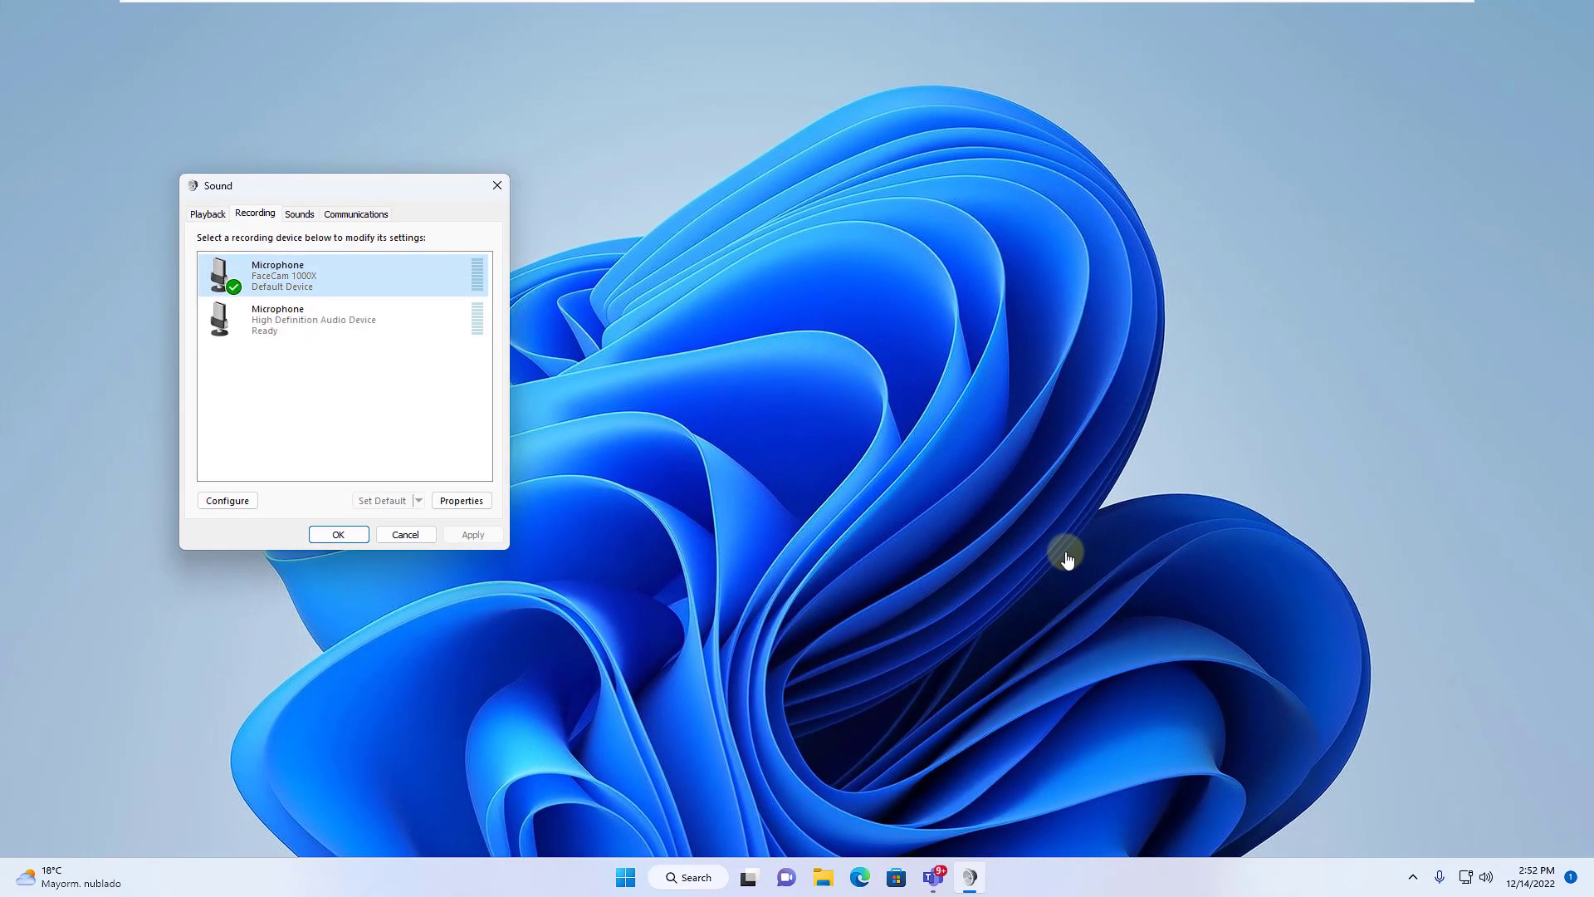
key(Return)
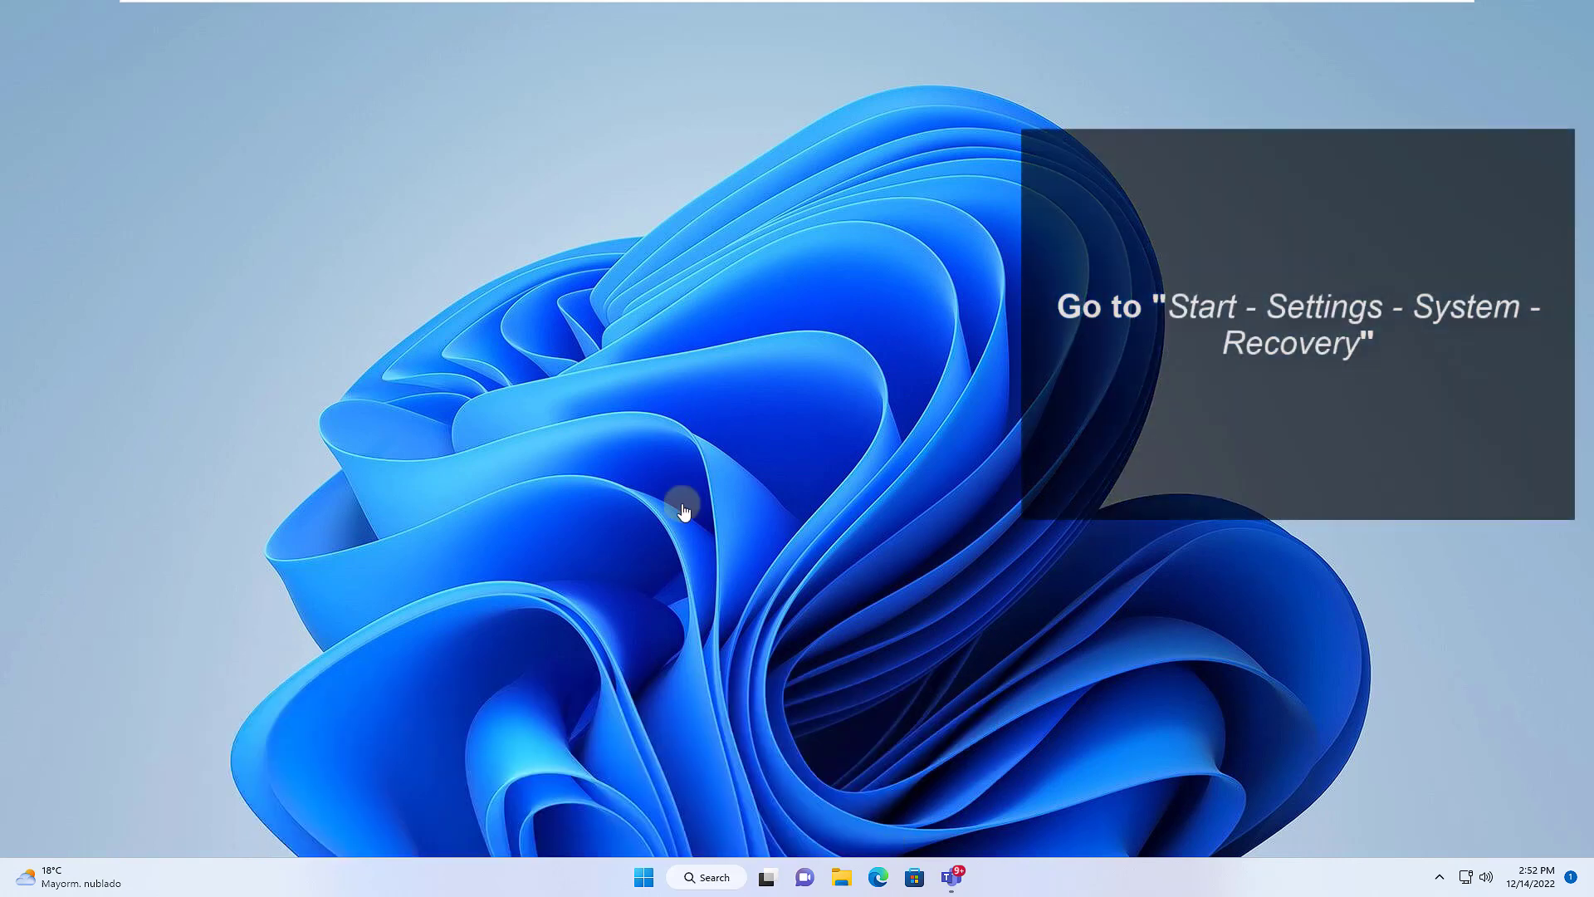
Open the Recovery page of the System settings in Windows Settings.
click(644, 876)
click(996, 393)
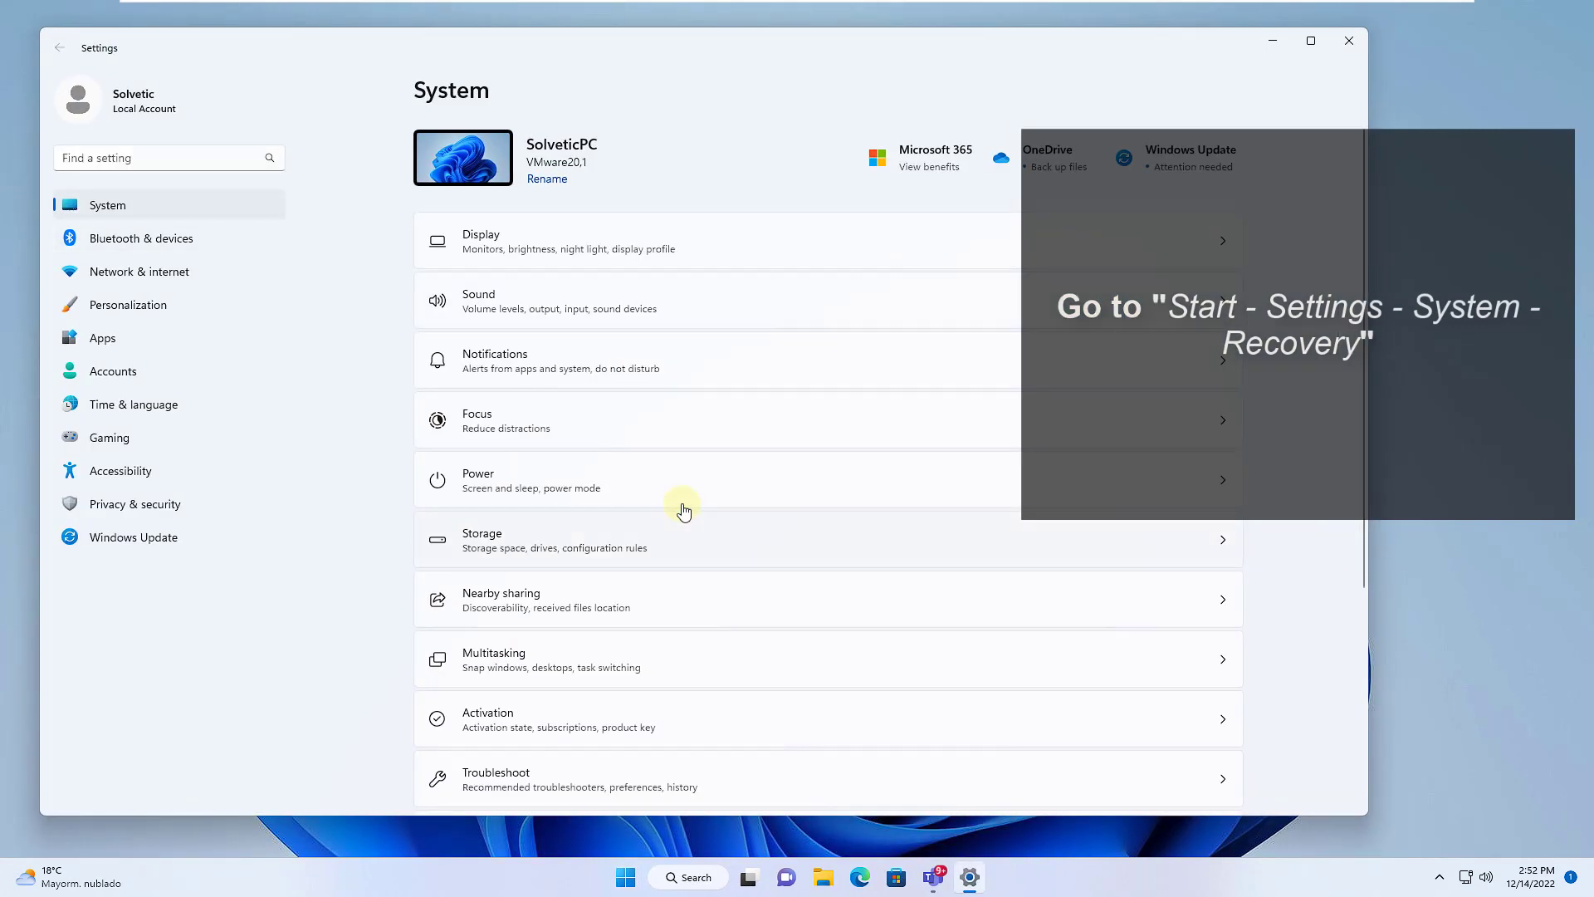
scroll(684, 511, down, 3)
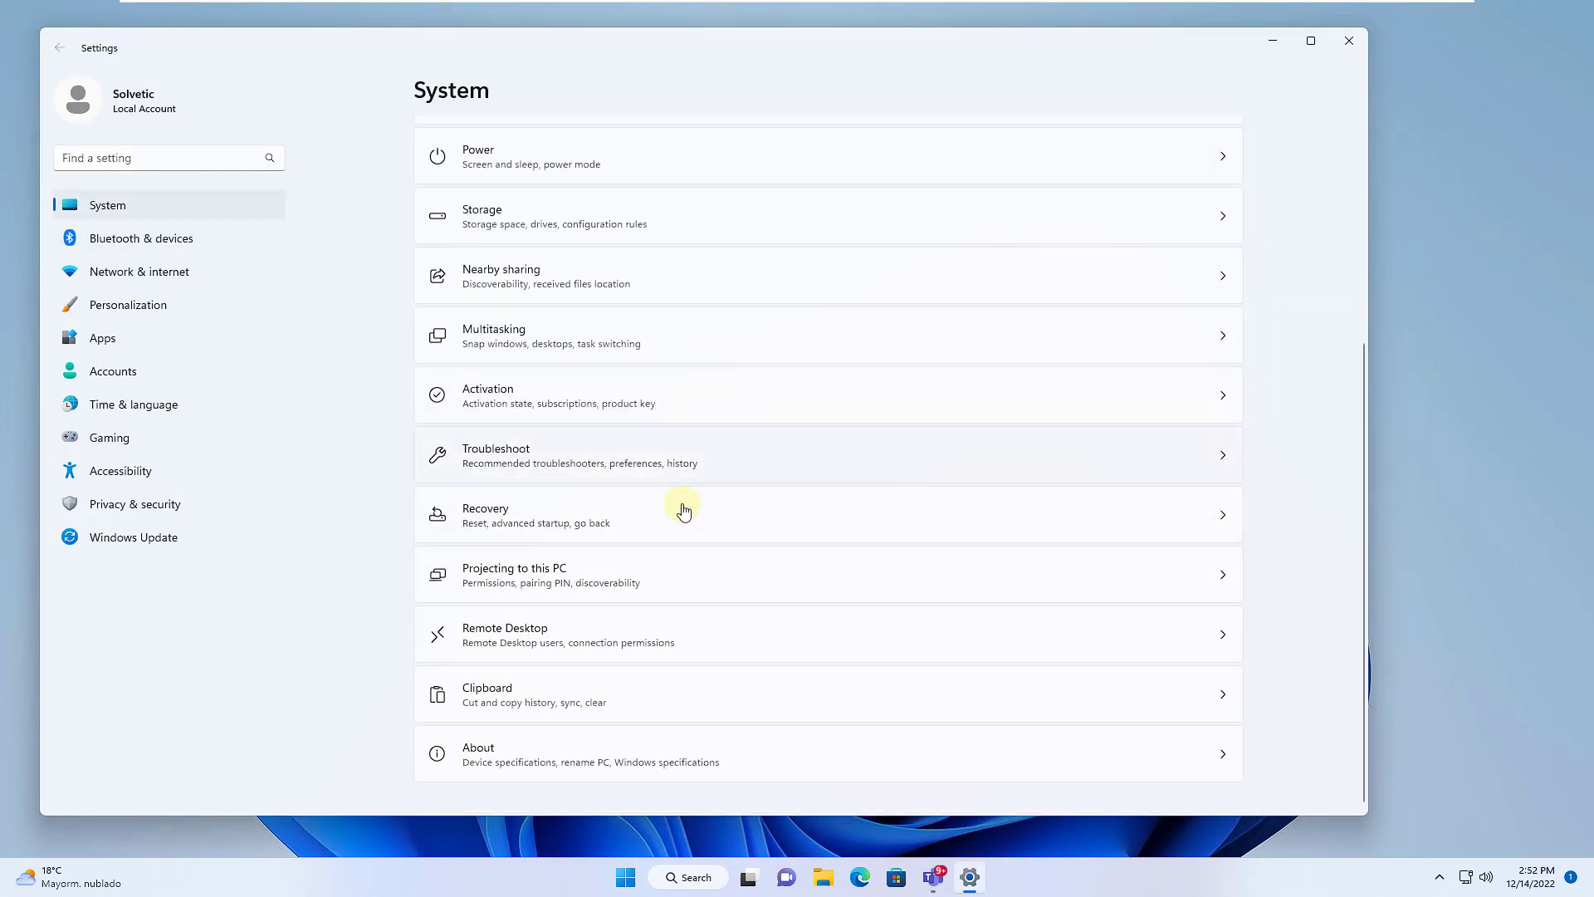
click(684, 510)
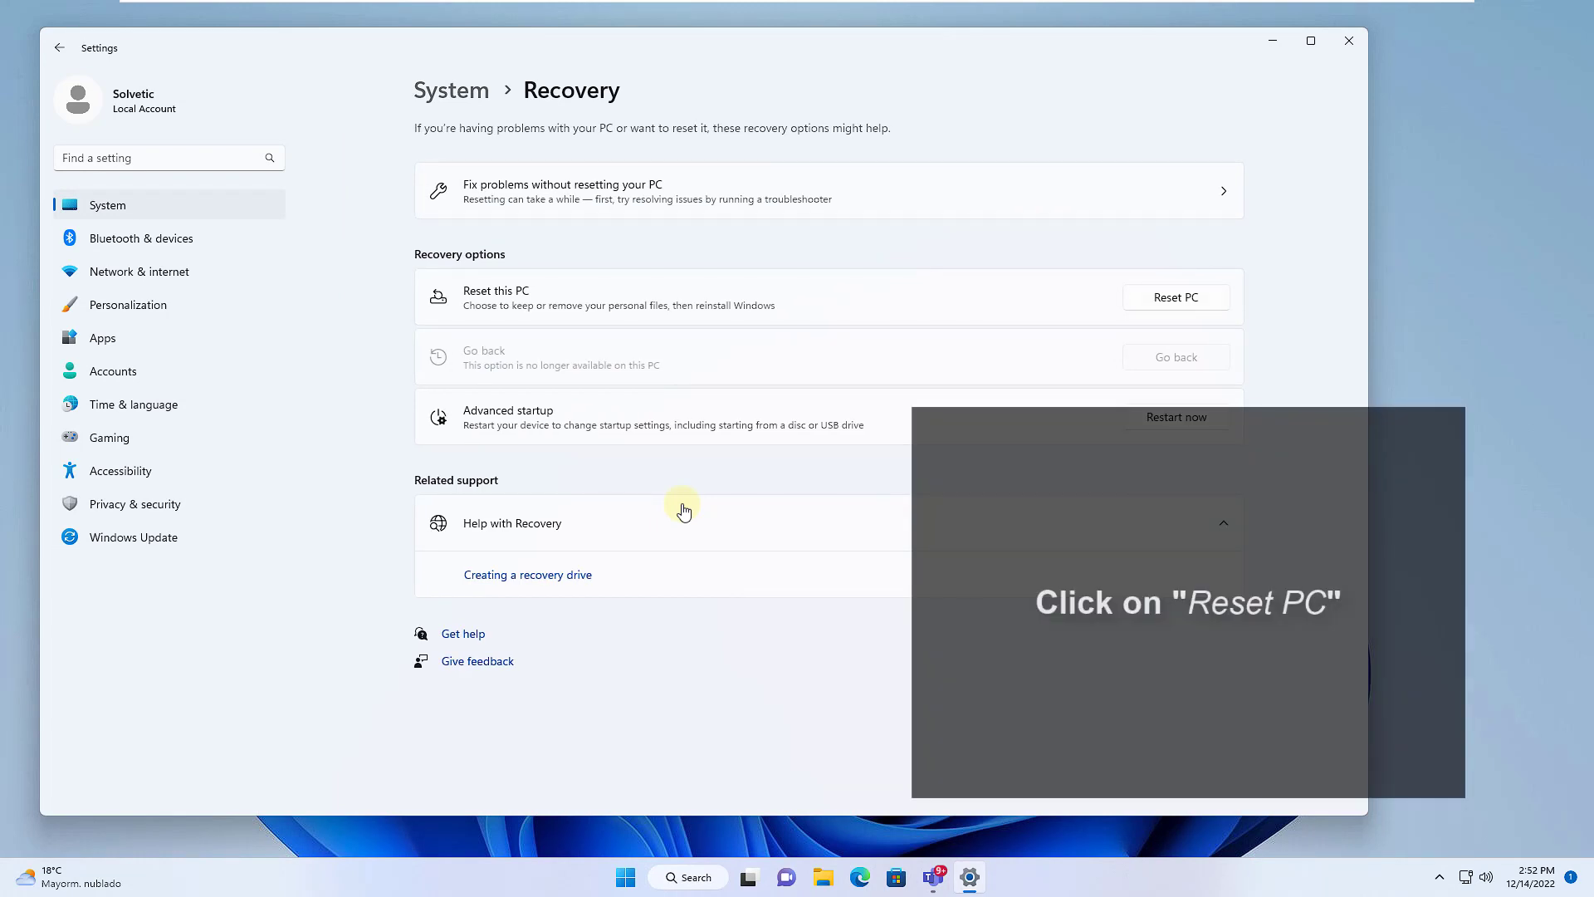
Start a reset of this PC with Keep my files and Local reinstall, and accept the additional settings.
key(Return)
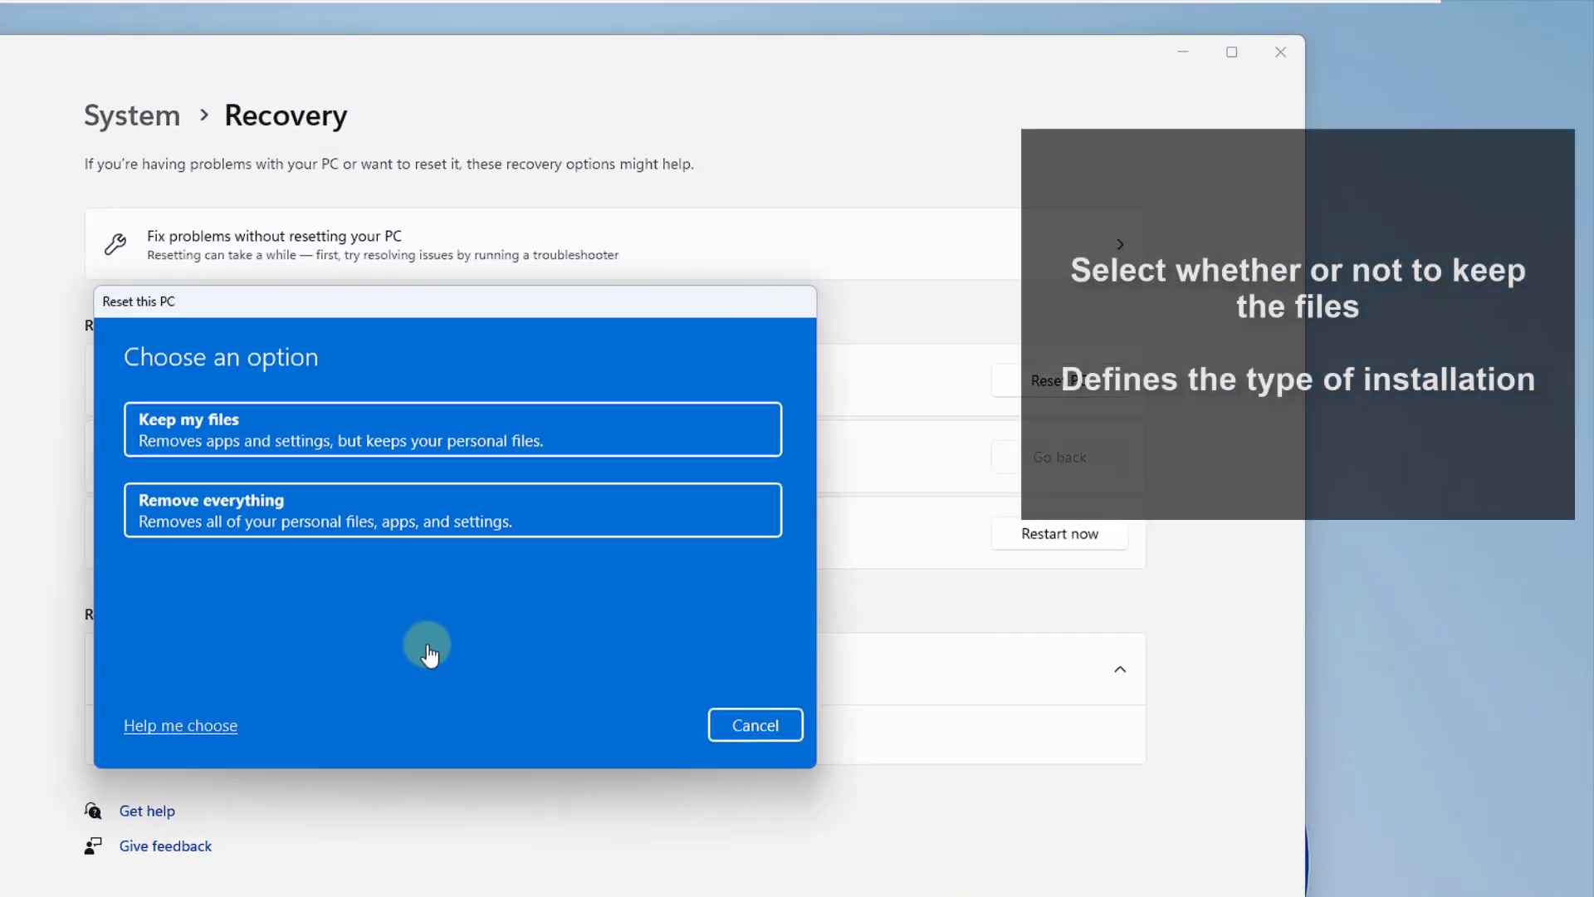
key(Return)
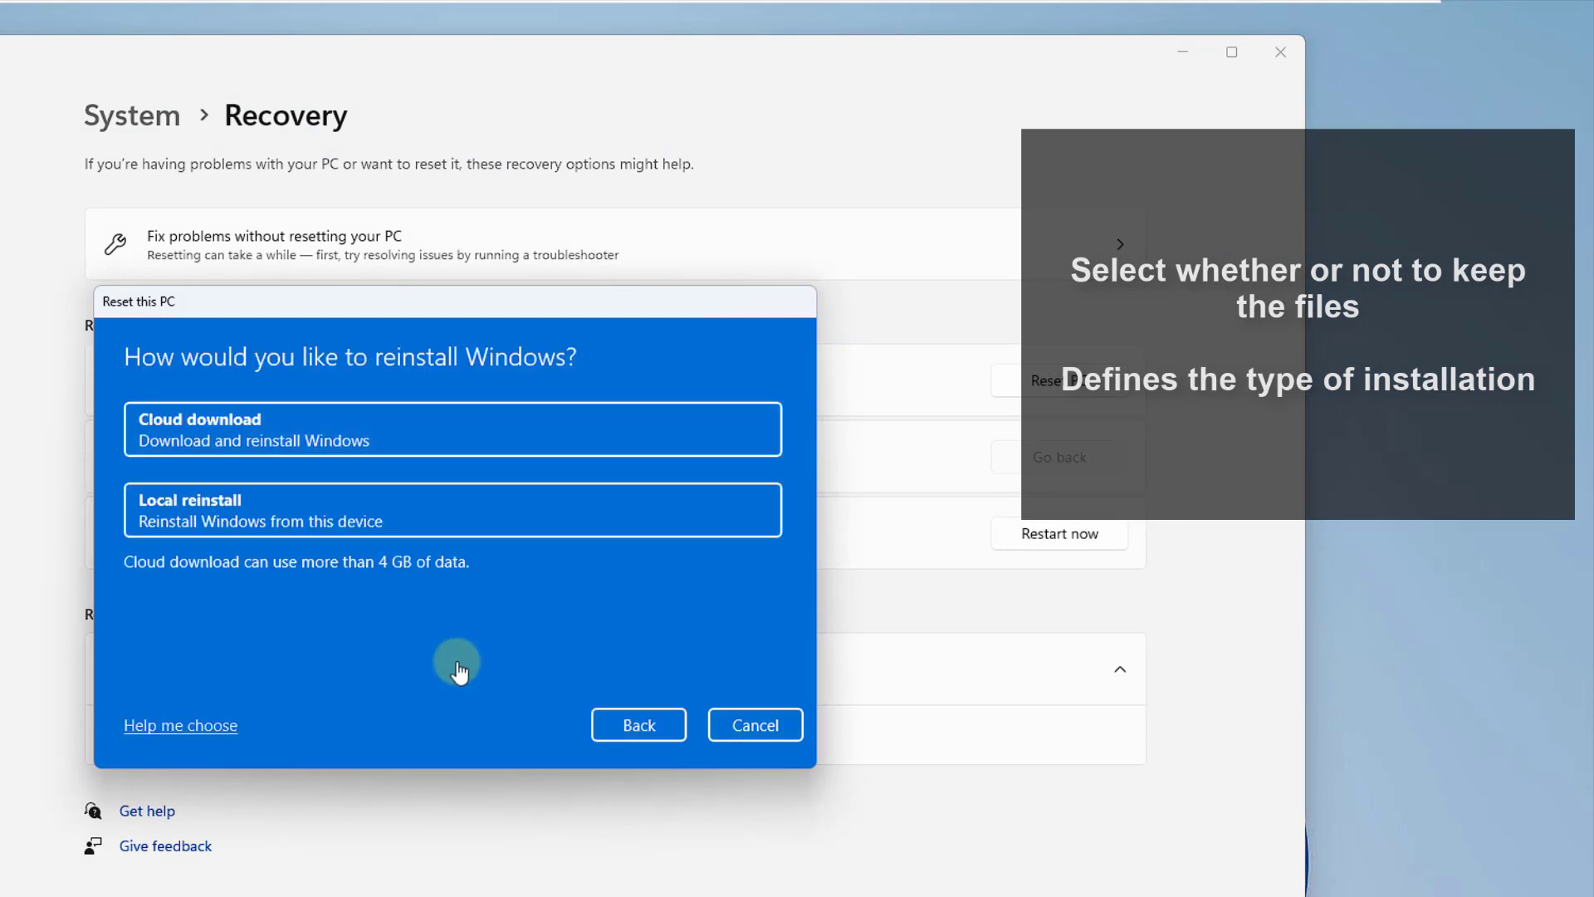
key(Down)
key(Return)
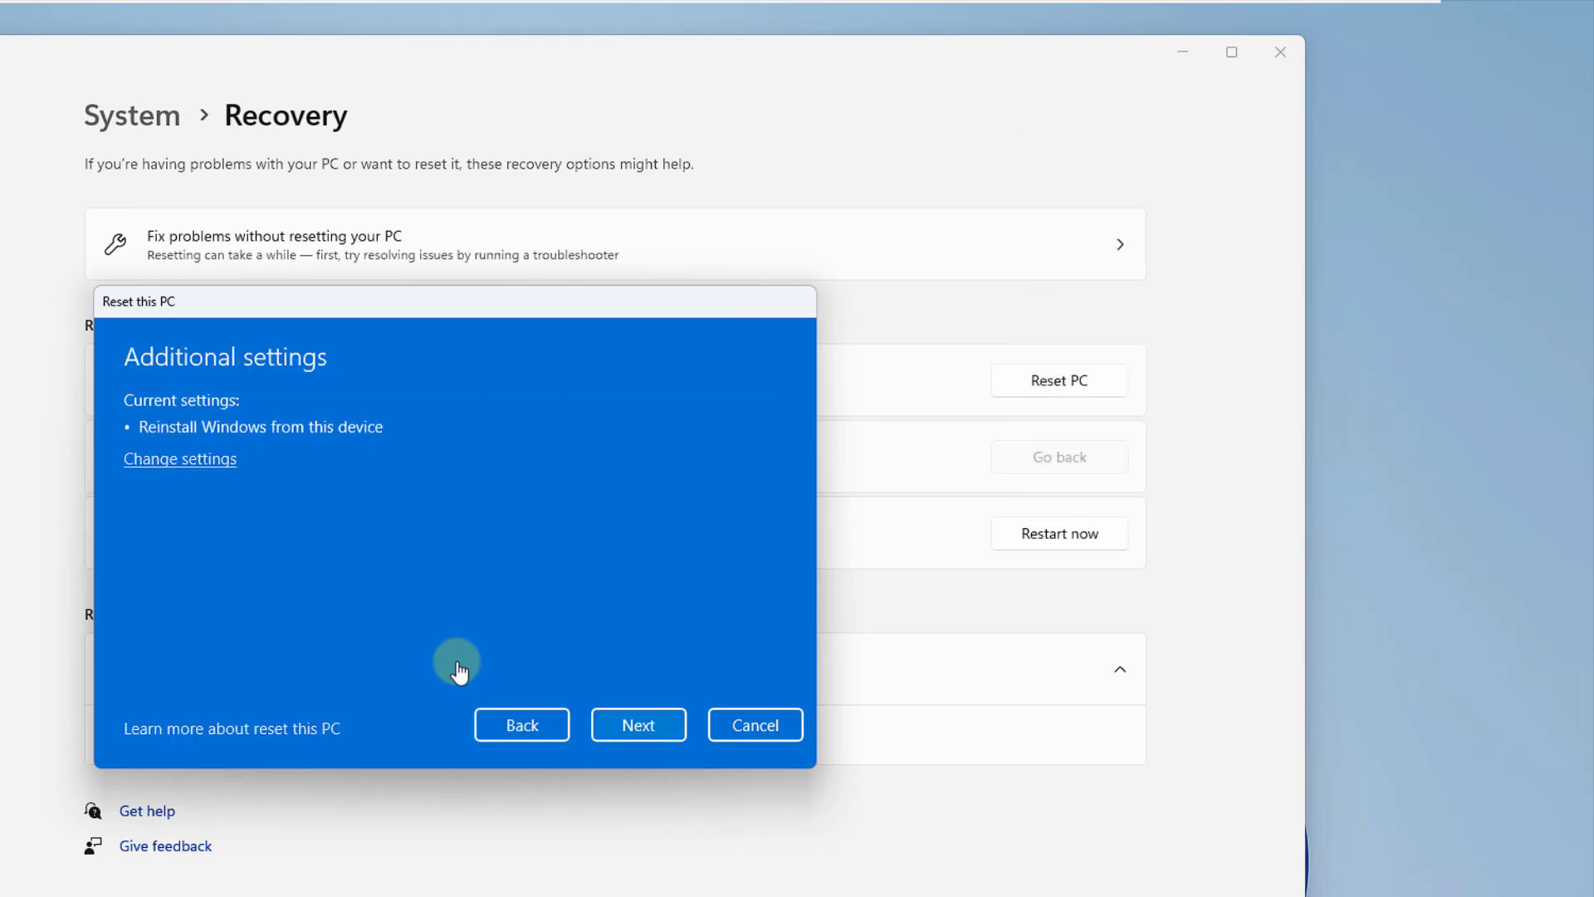
key(Return)
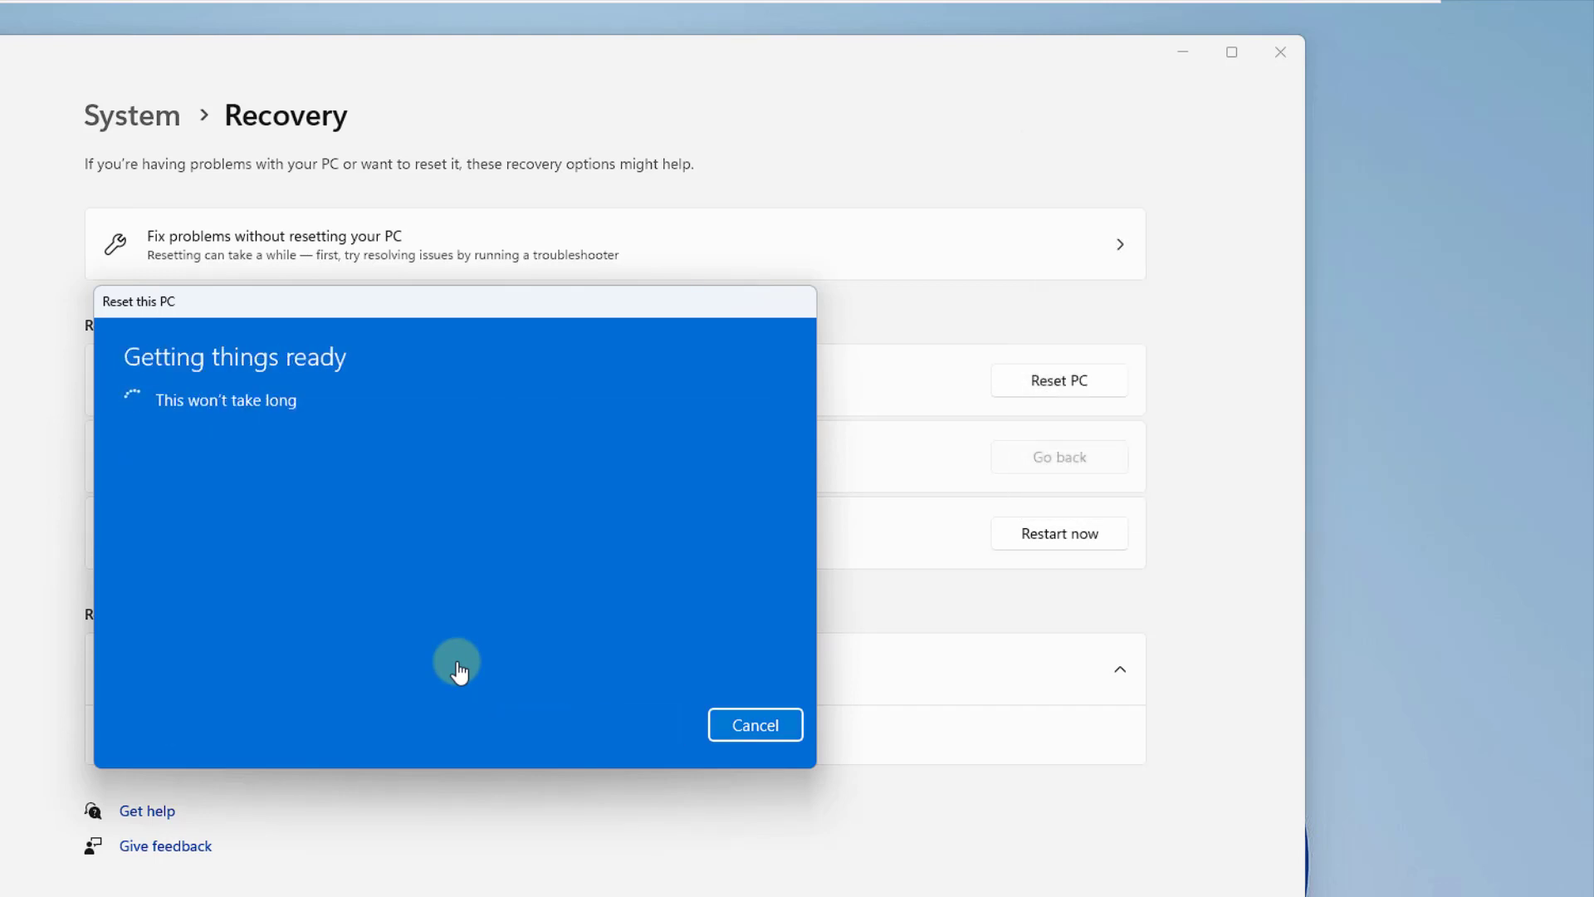